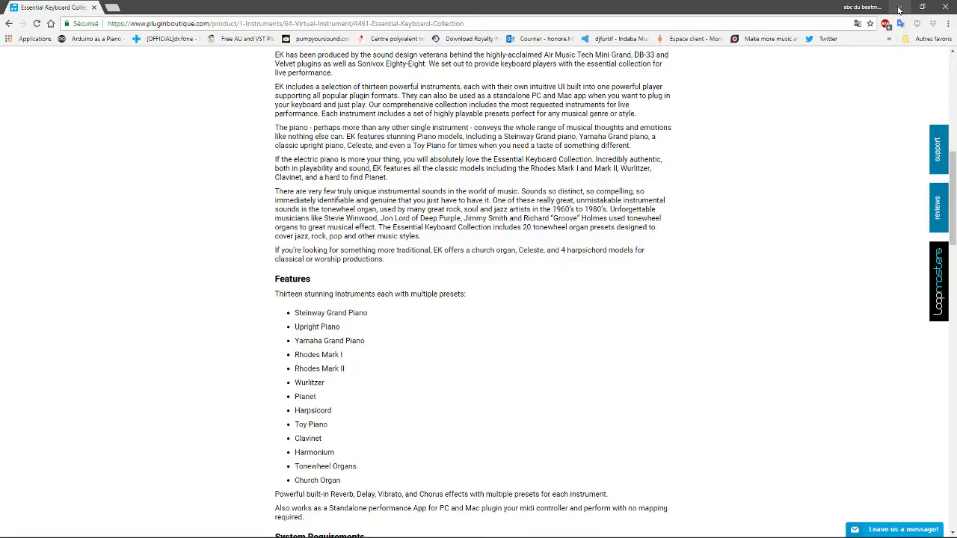
Step: Switch to Reason and look through the SONiVOX instruments in the browser around Essential Keyboard Collection
click(900, 8)
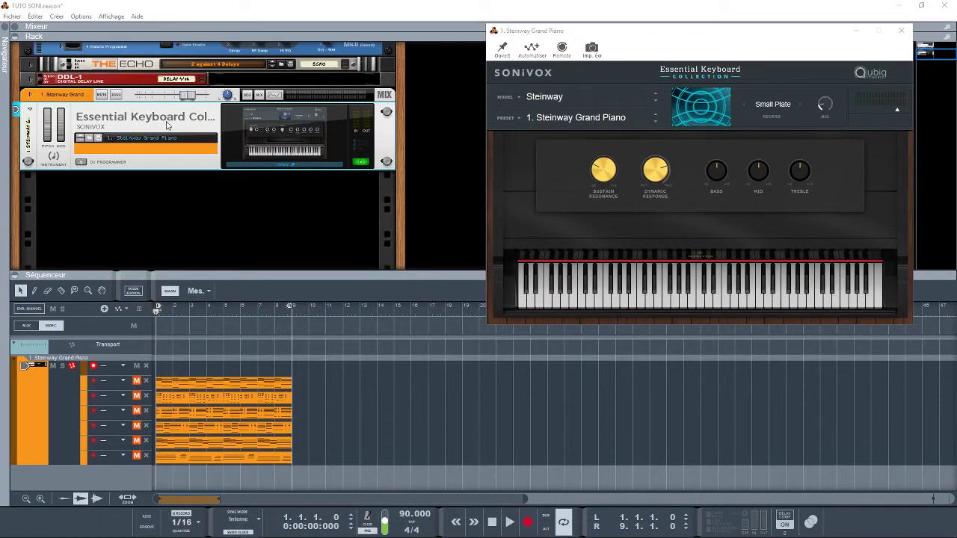
click(4, 31)
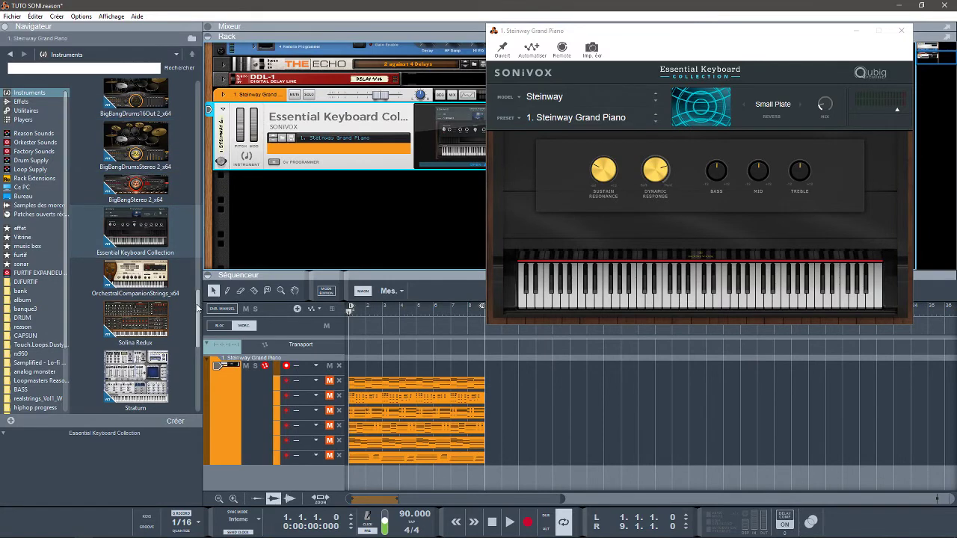
drag(199, 311, 201, 284)
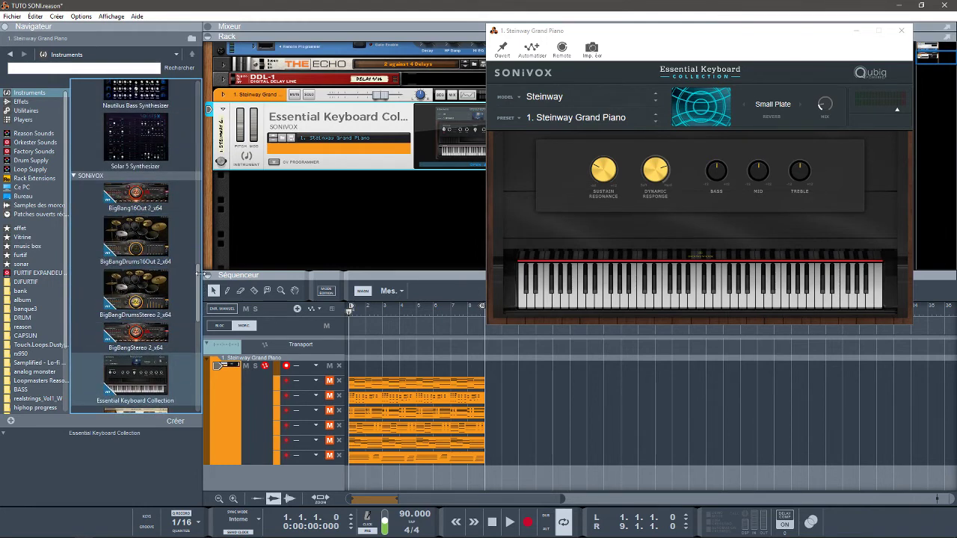
drag(198, 278, 201, 297)
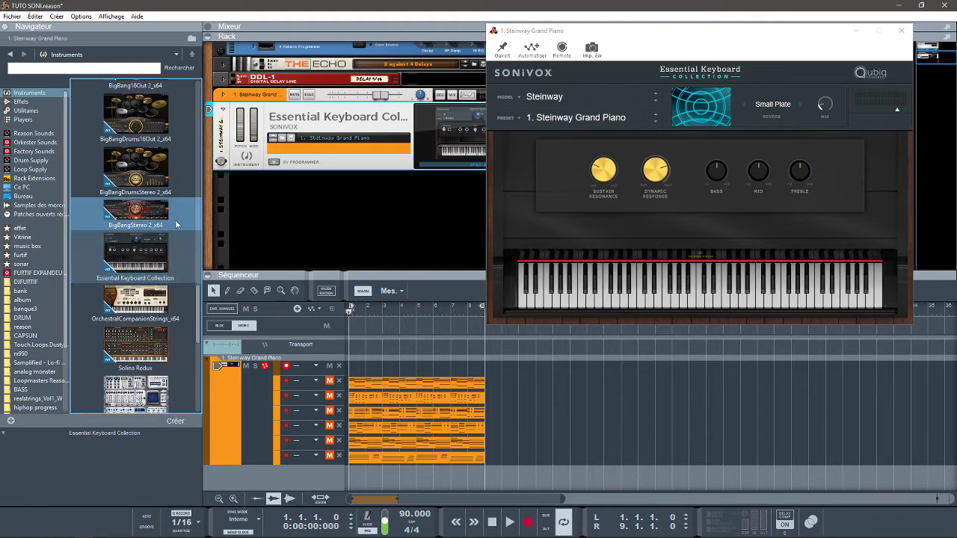
mouse_move(197, 307)
mouse_down()
mouse_move(199, 290)
mouse_move(201, 329)
mouse_move(201, 319)
mouse_up()
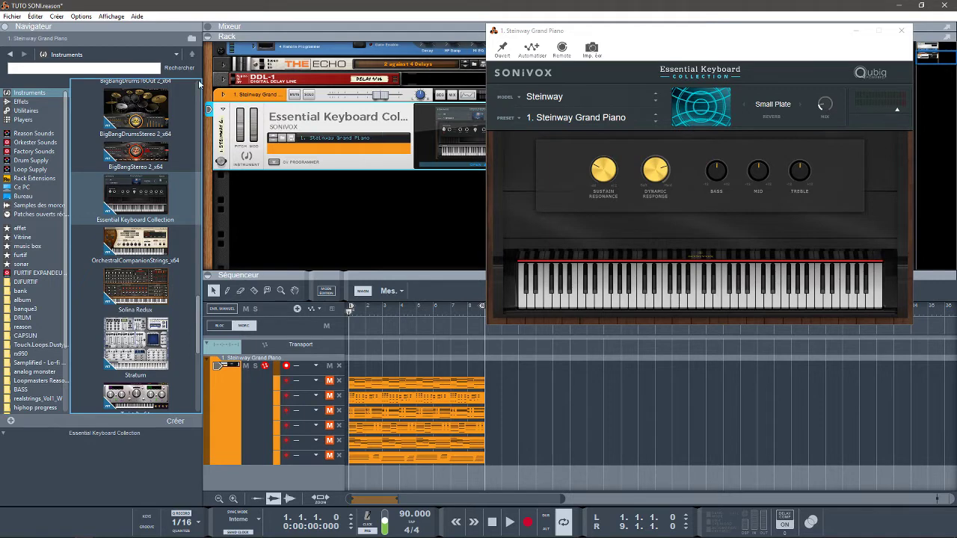
click(5, 27)
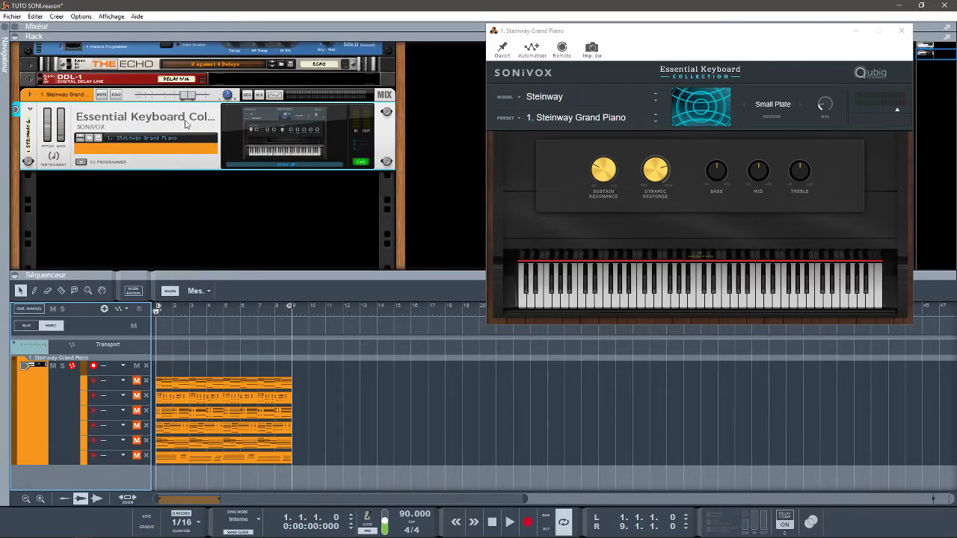
Step: Examine the plugin's list of keyboard models and the presets available for the Steinway model
click(605, 100)
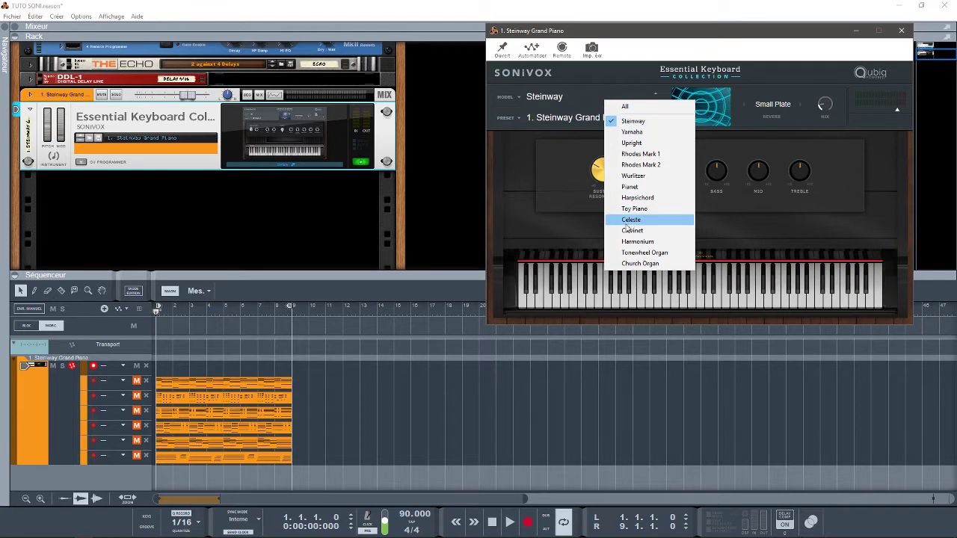
click(619, 79)
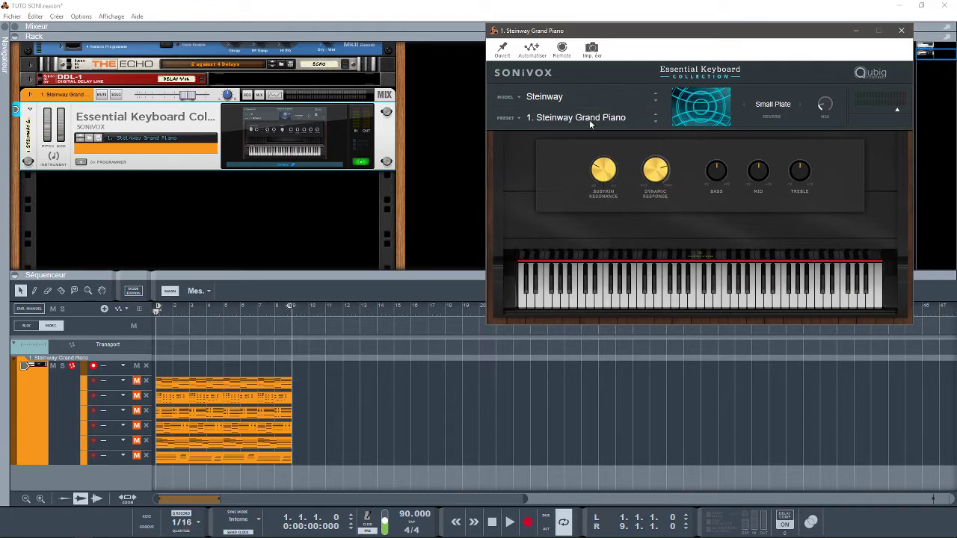
click(593, 121)
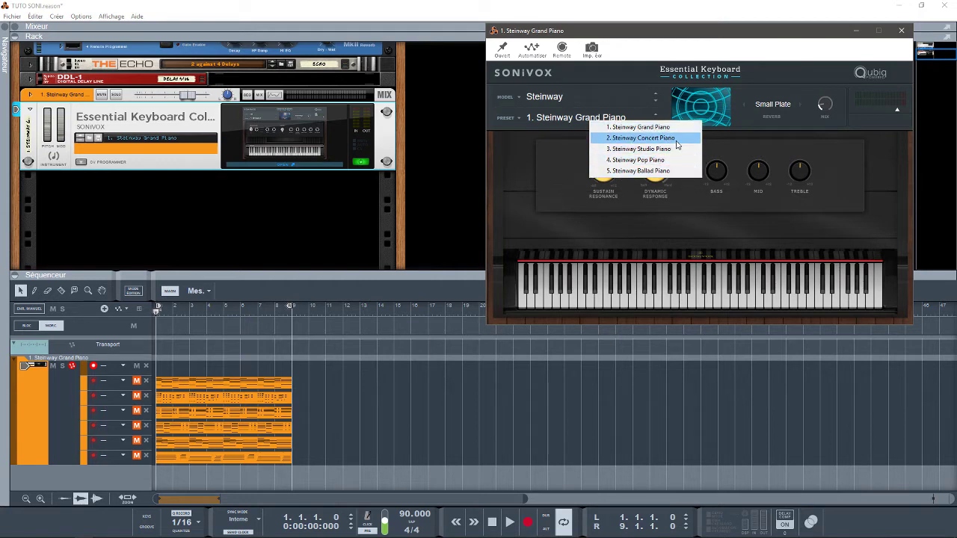
click(791, 114)
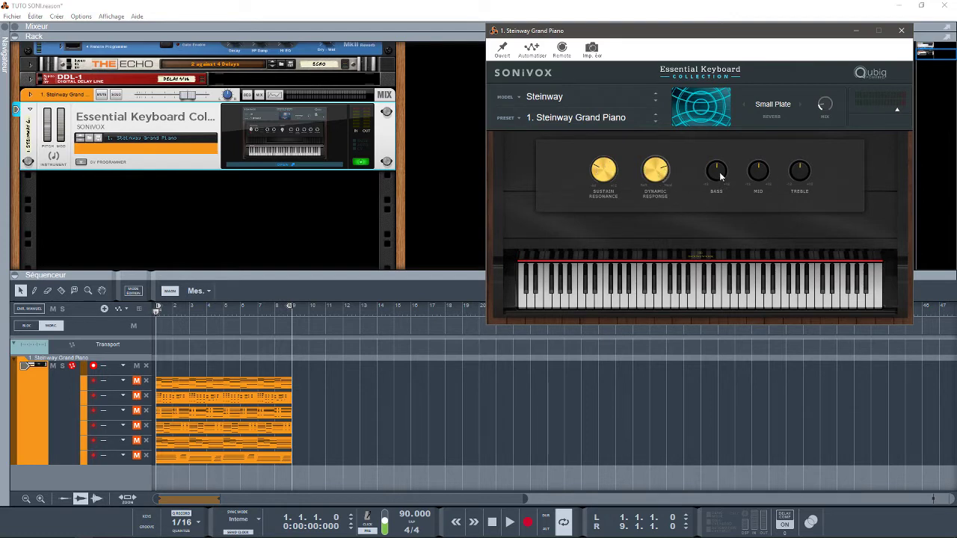
mouse_move(717, 174)
Step: Load the Yamaha model, change its reverb to Small Room and raise the reverb mix
click(571, 95)
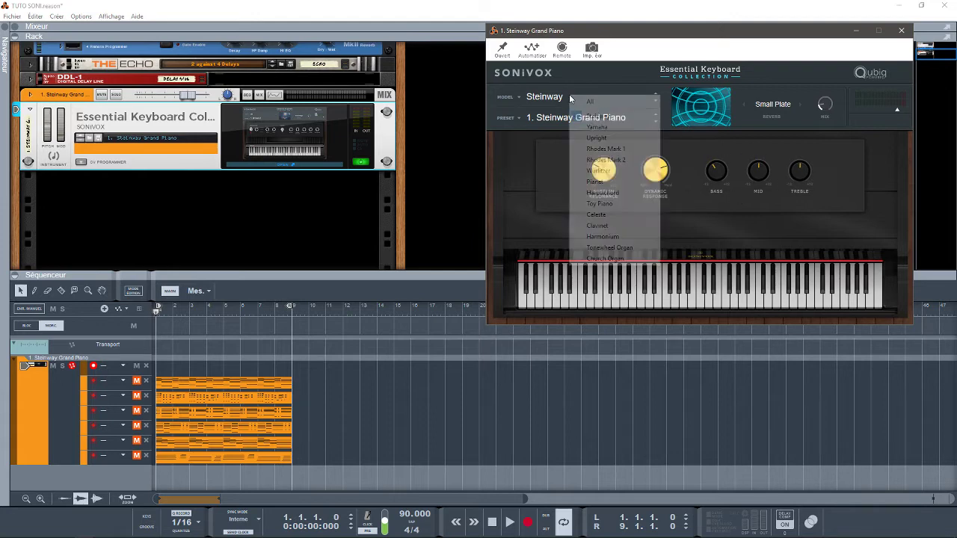
click(595, 126)
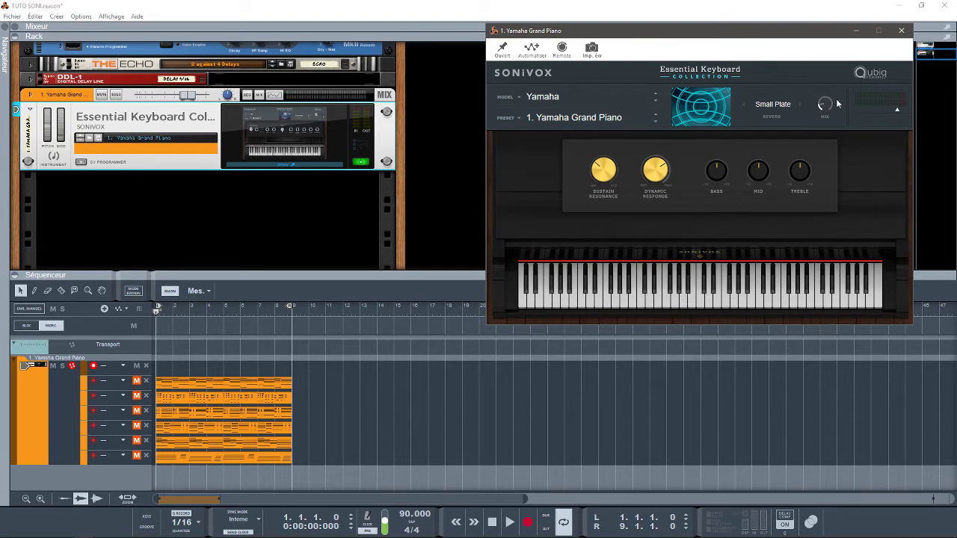
click(799, 104)
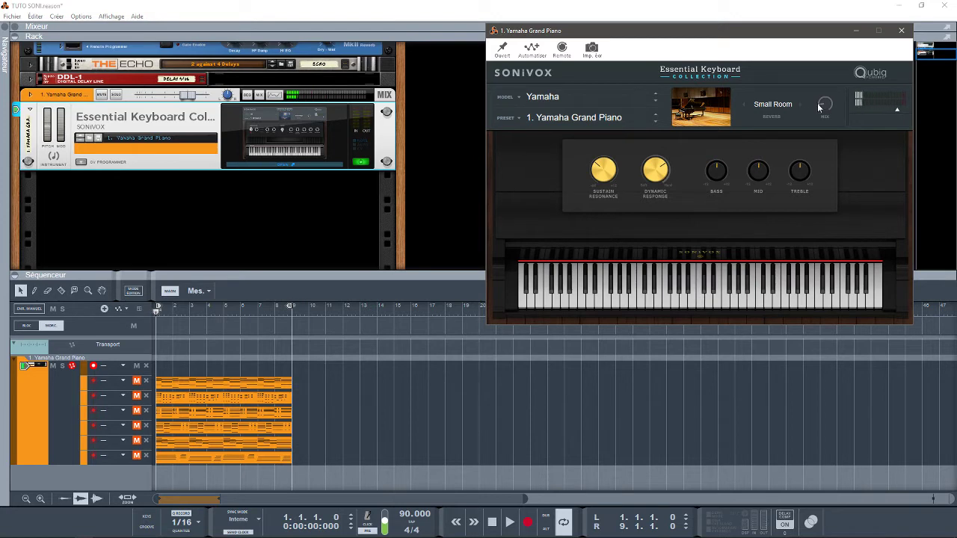
drag(823, 110, 826, 93)
Step: Audition the Yamaha Grand Piano with the first note lane, switch to only the second lane unmuted, and stop playback
click(137, 381)
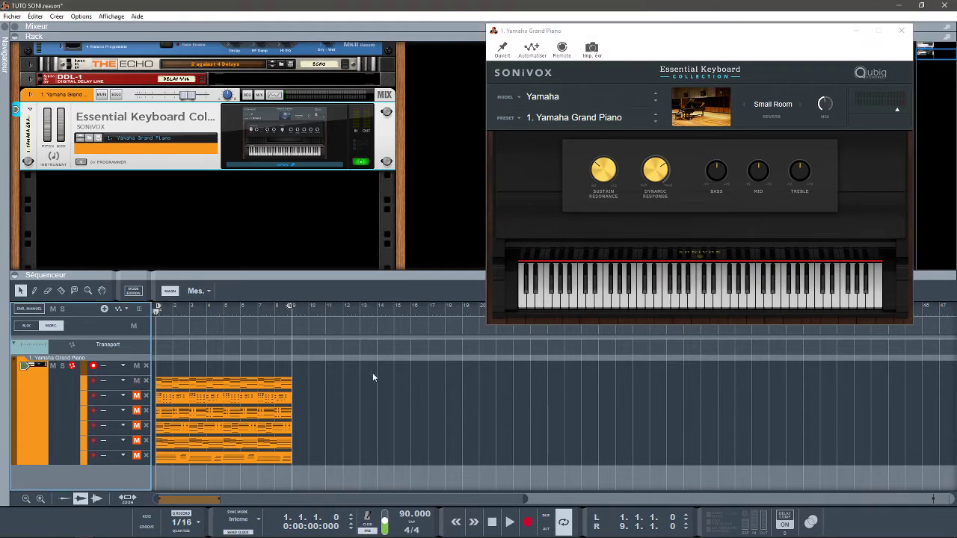
key(space)
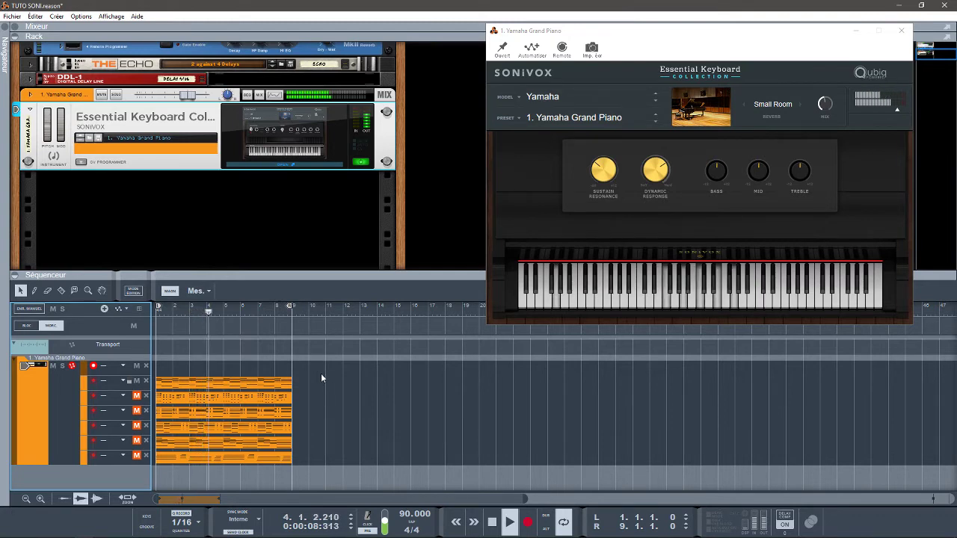
click(137, 382)
click(136, 395)
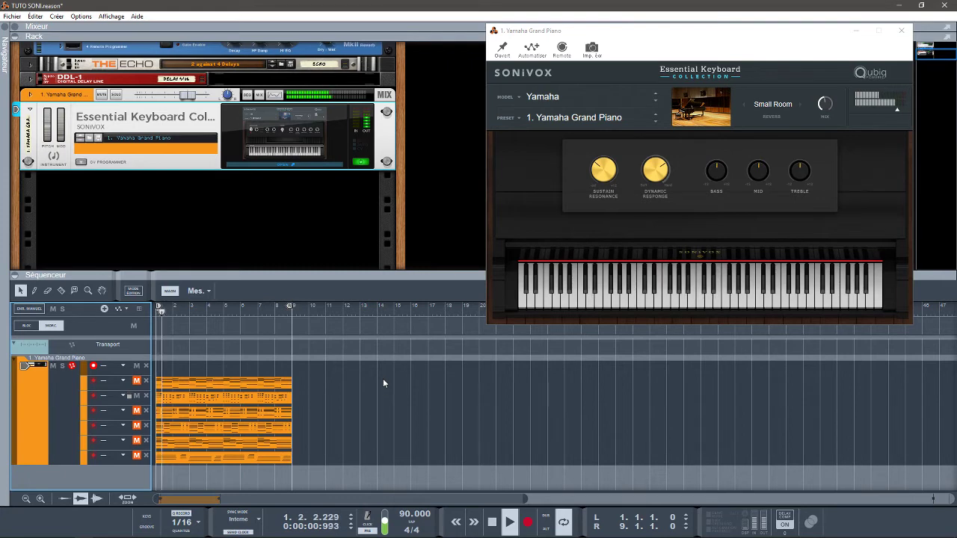
key(space)
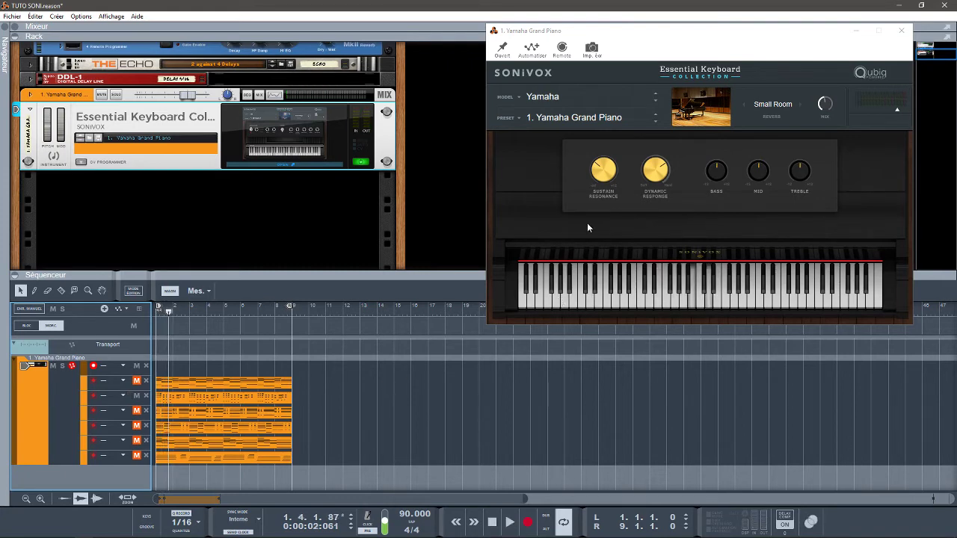
Step: Load the preset 2. Yamaha Rock Piano for the Yamaha model
click(580, 119)
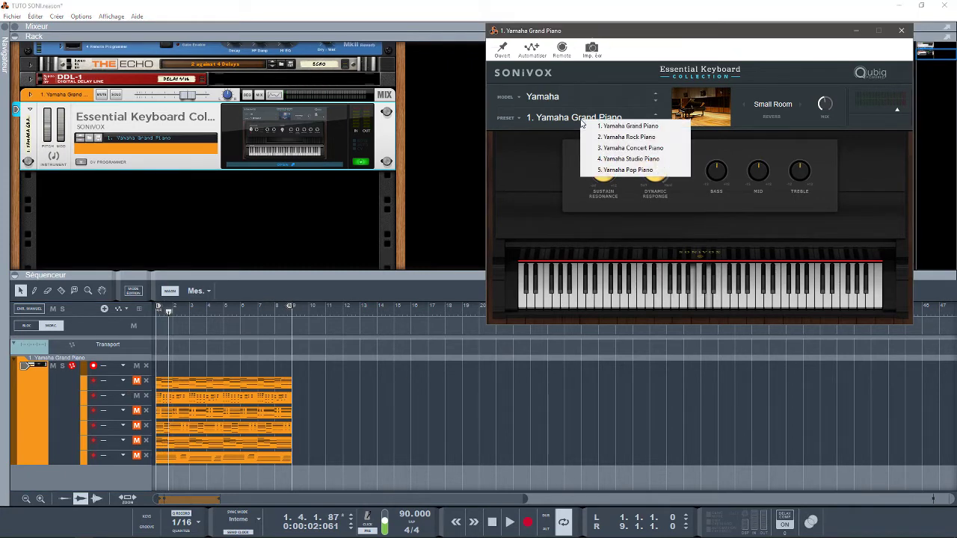
click(568, 93)
click(575, 118)
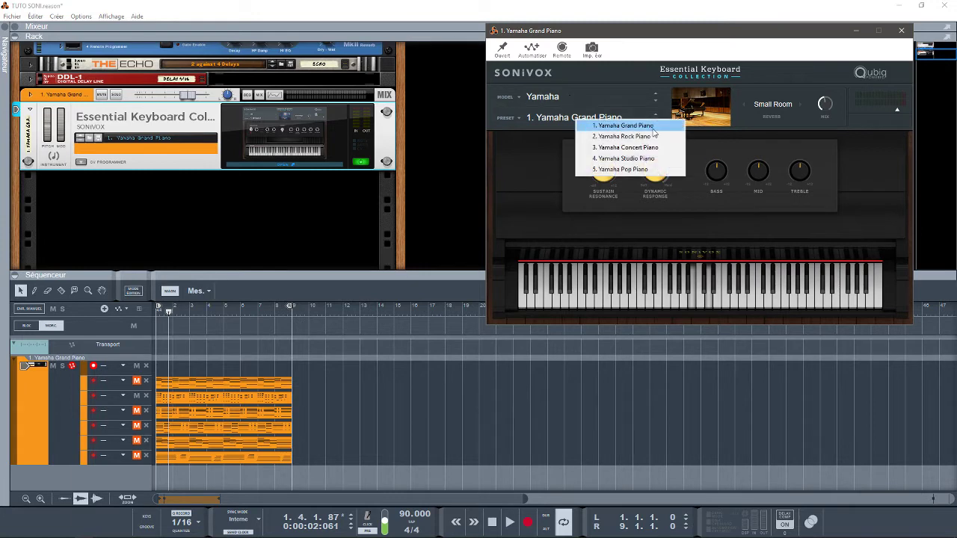
click(643, 137)
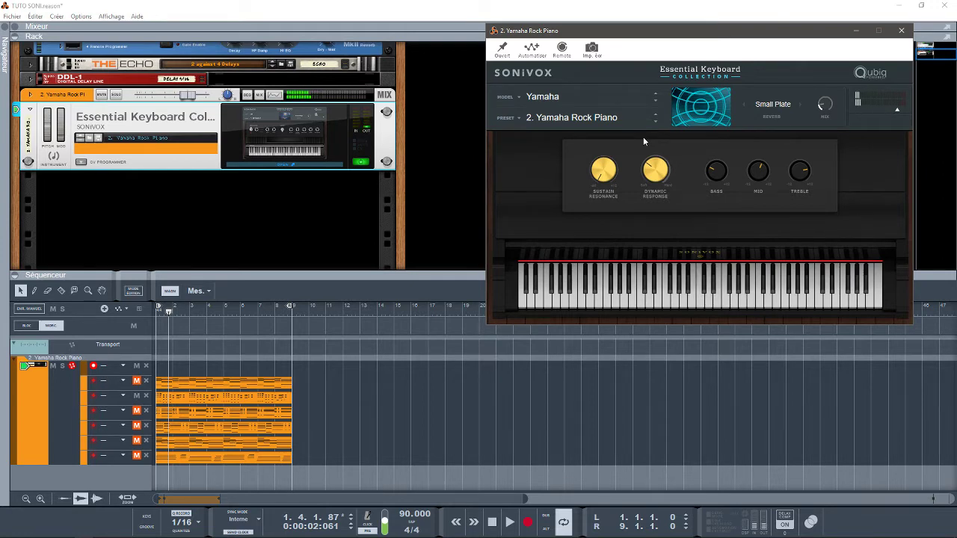
Step: Load the Upright model and step its reverb through Small Room and Small Stage to Bright Hall
click(562, 96)
click(590, 140)
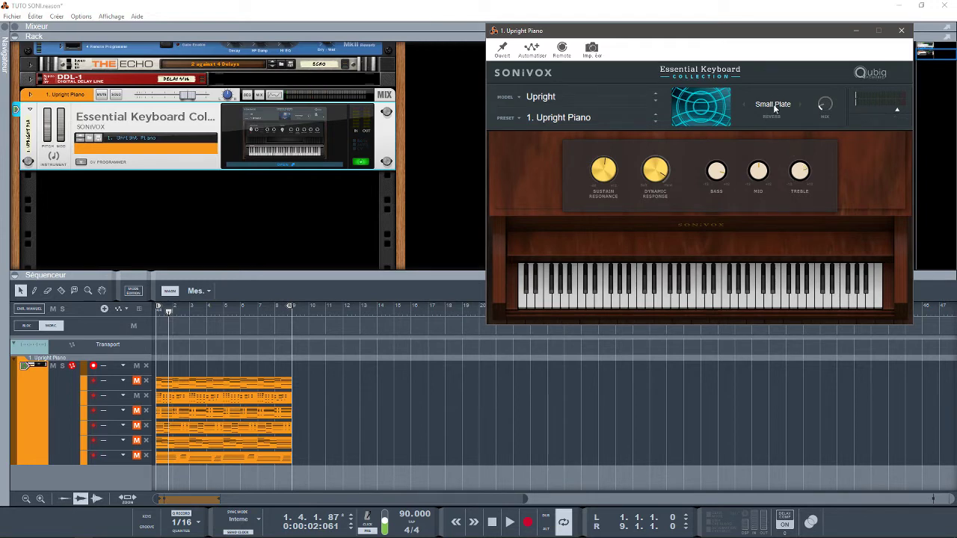
click(798, 101)
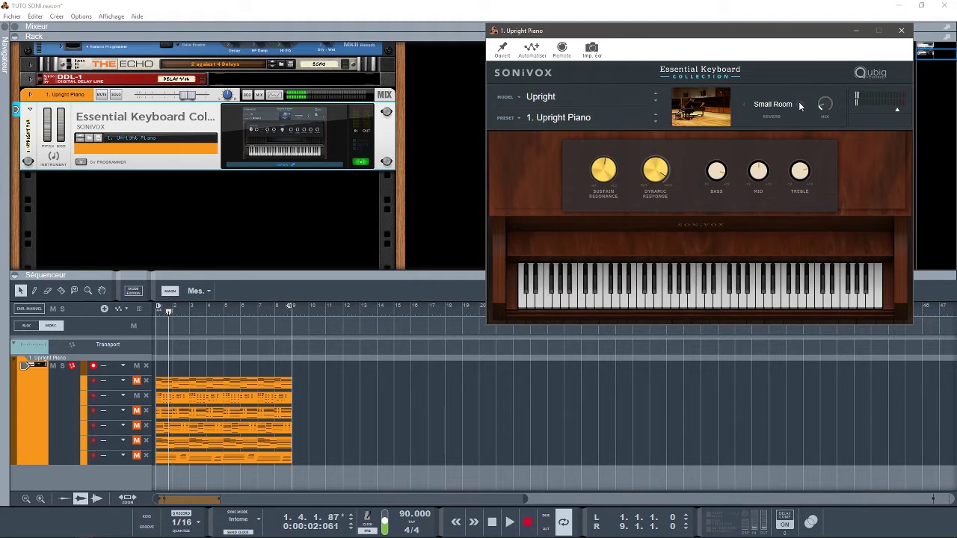
click(798, 102)
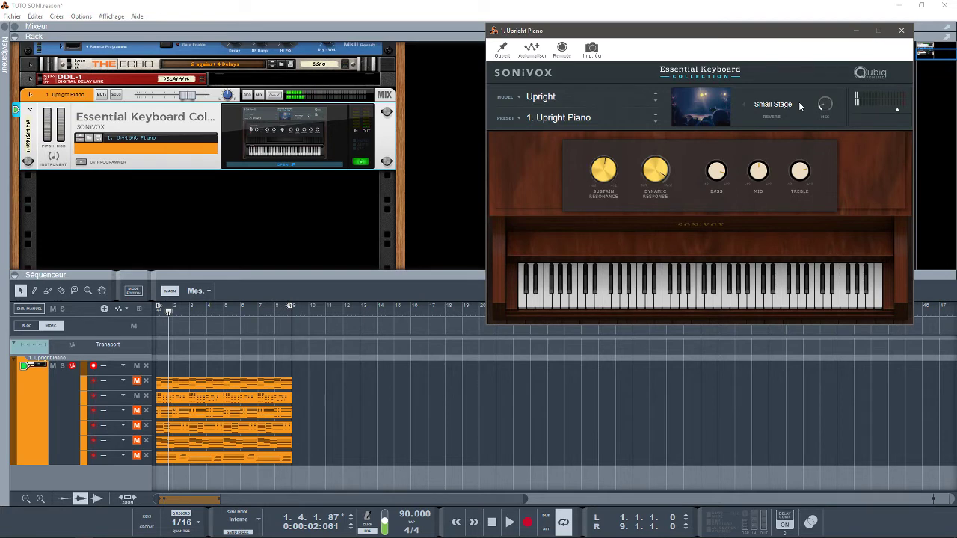
click(798, 103)
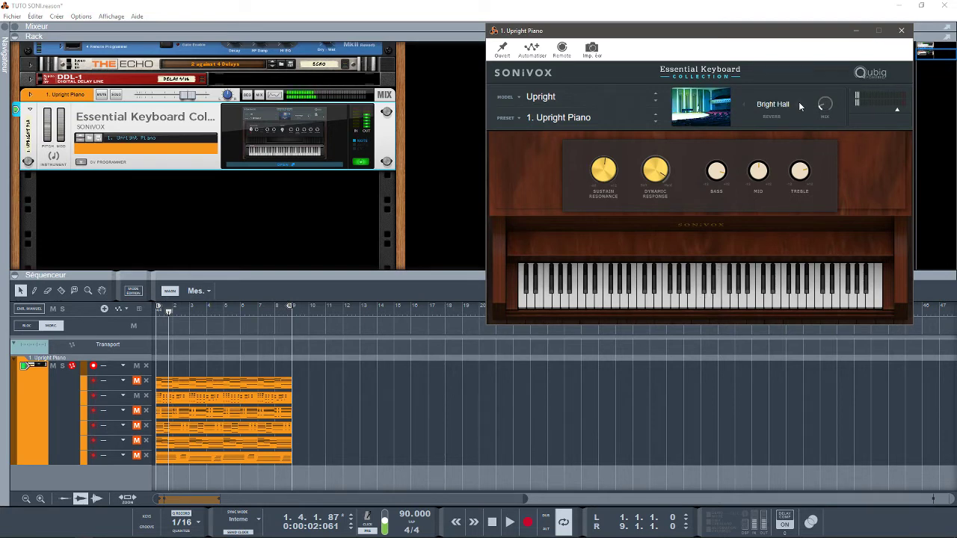
Step: Load the preset 4. Cut the Mix Piano for the Upright model
click(598, 121)
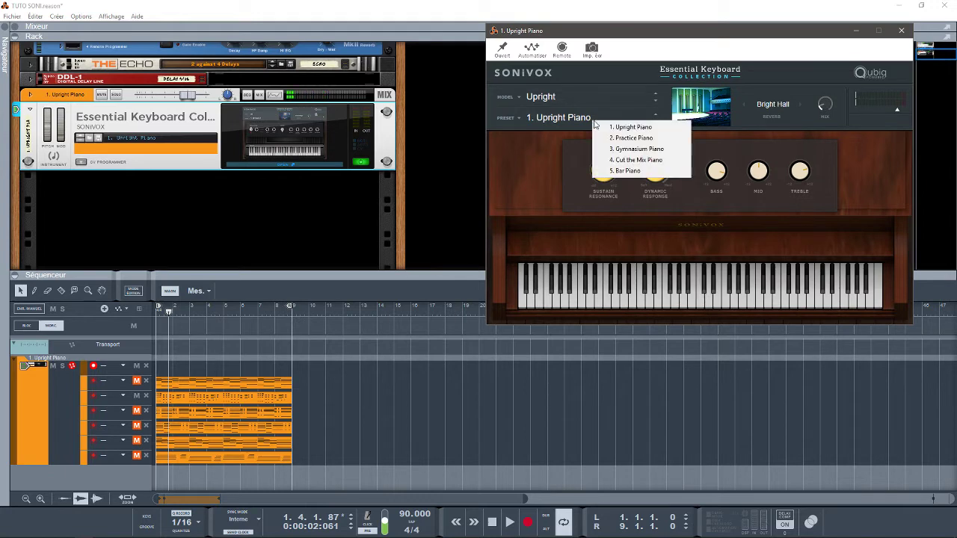
click(630, 161)
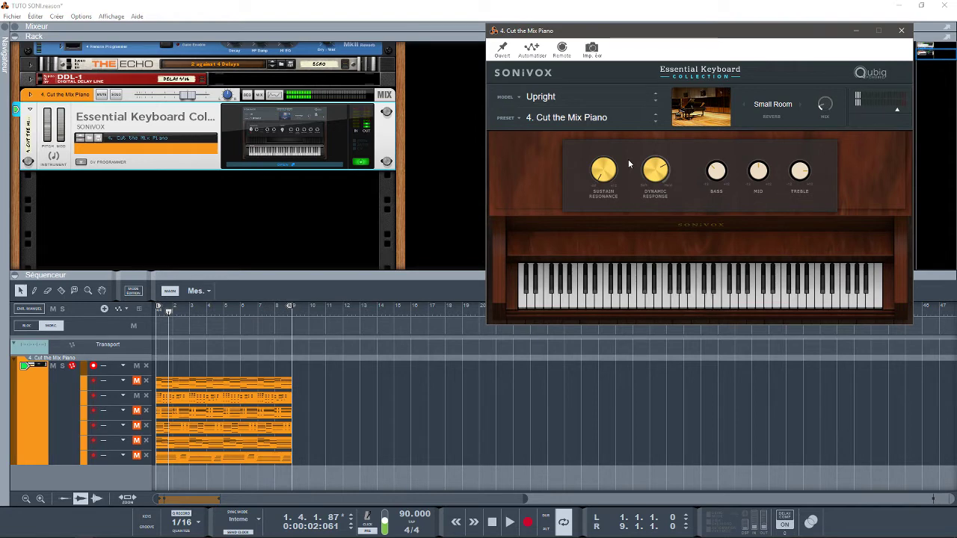
Step: Load the Rhodes Mark 1 model and try out its modulation Speed knob
click(549, 98)
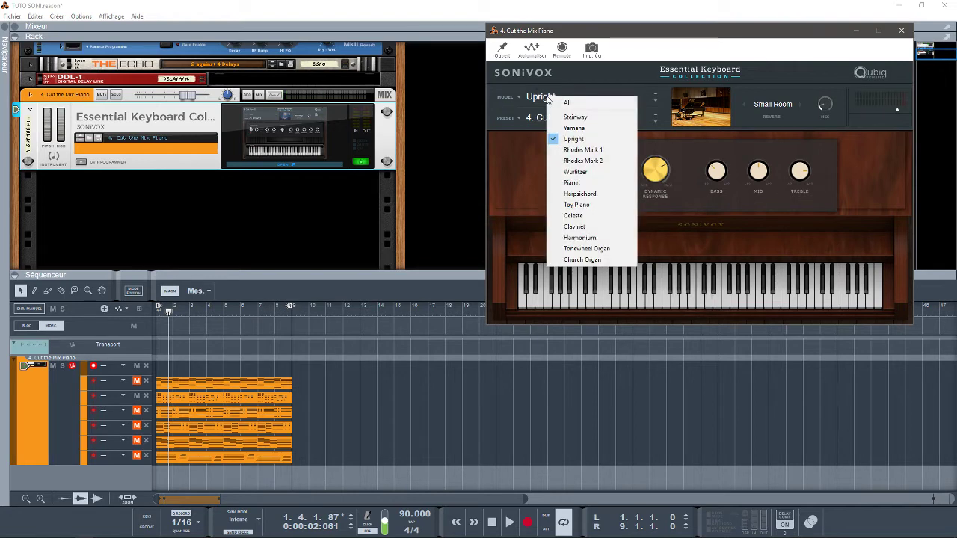
click(587, 152)
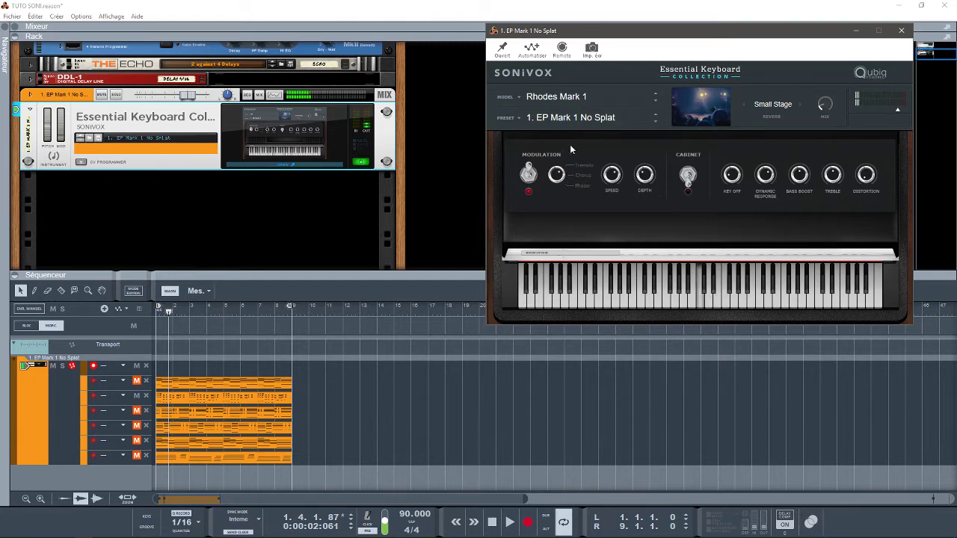
mouse_move(608, 177)
drag(611, 175, 613, 199)
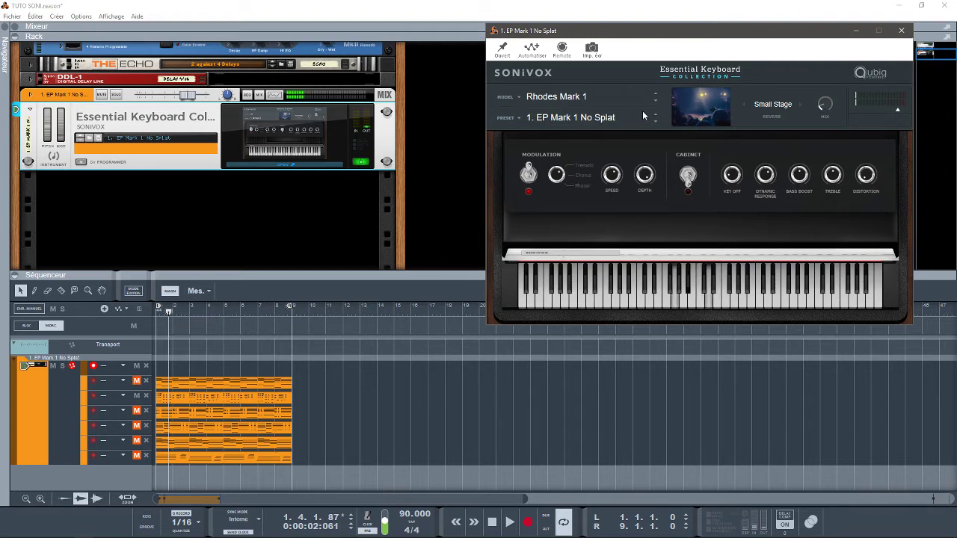
Step: Play the sequence from the start, load preset 2. EP Mark 1, and swap the second note lane for the third
key(shift+Return)
key(space)
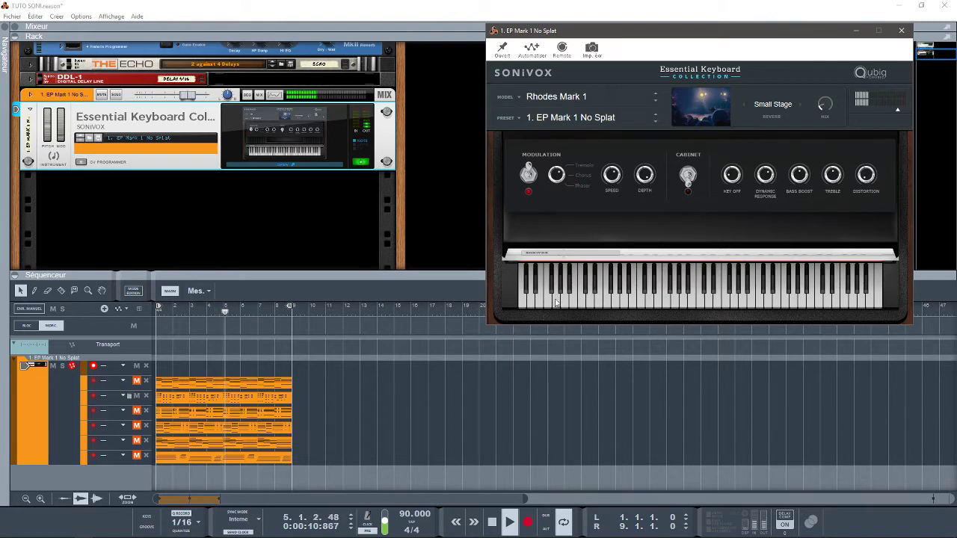
click(655, 121)
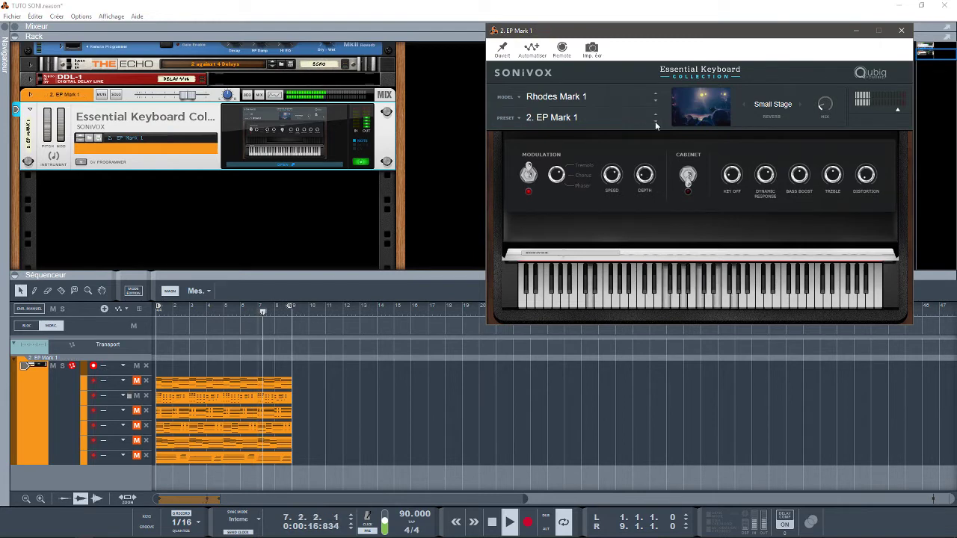
click(136, 410)
click(138, 396)
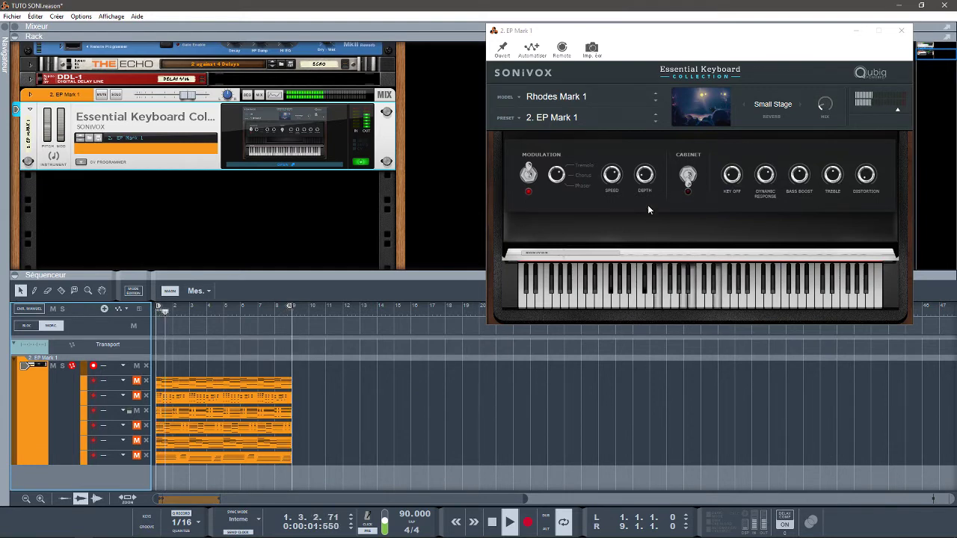
Step: Try the modulation Depth knob and switch on the Cabinet for the EP Mark 1 sound, ending playback
click(652, 178)
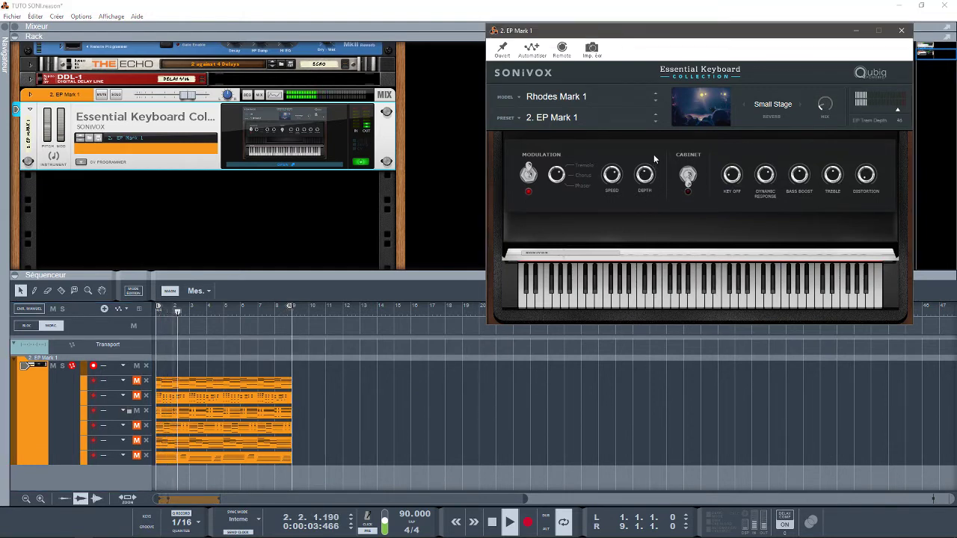
click(687, 175)
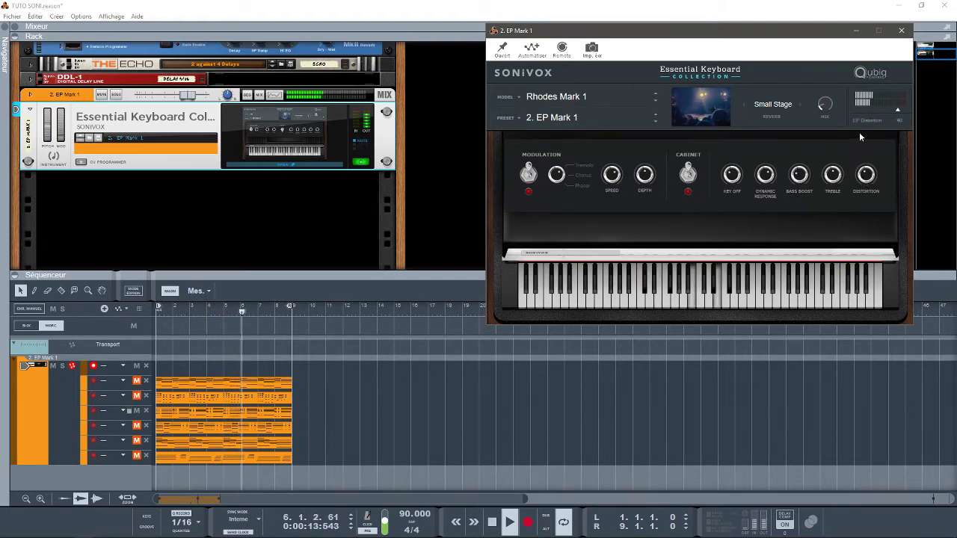
key(space)
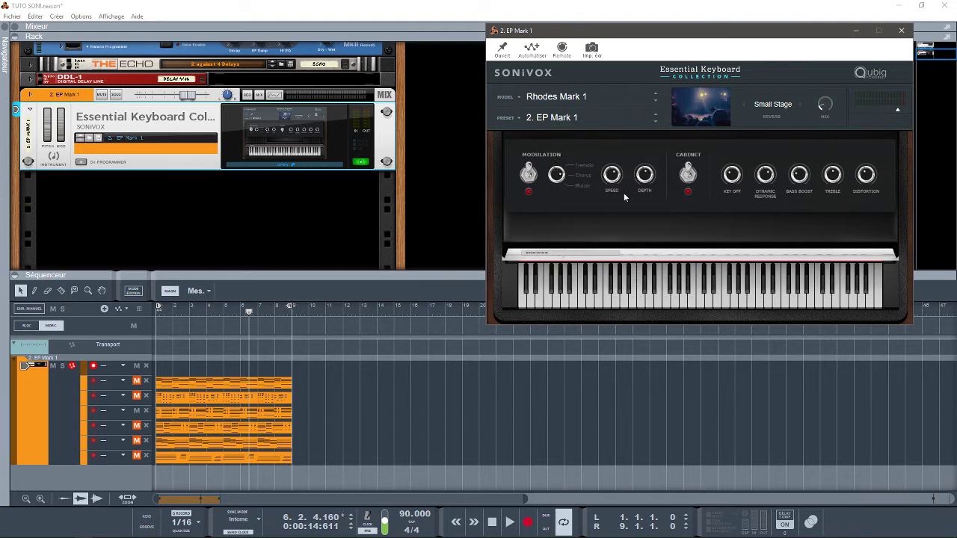
Step: Audition the sequence with the EP Mark 1 sound and load the preset 5. EP Mark 1 Amped
key(space)
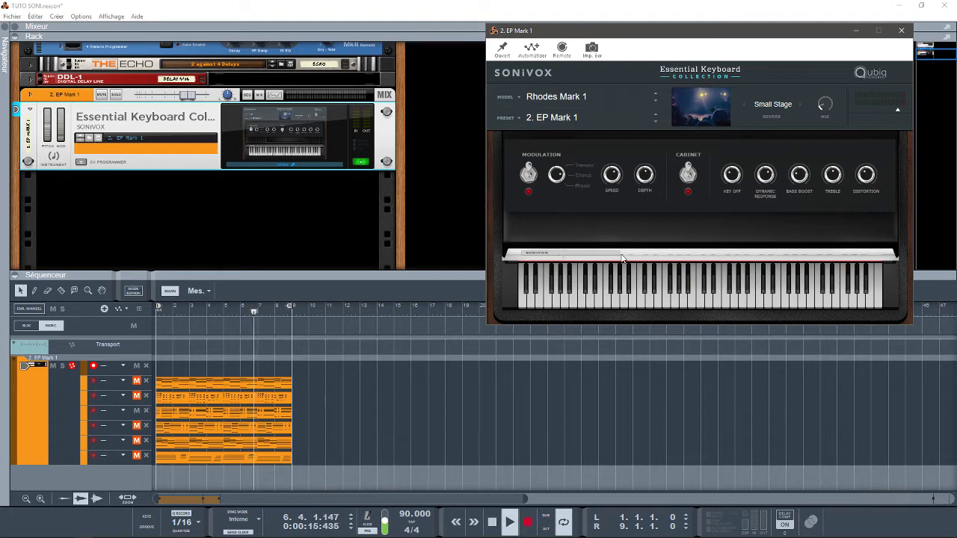
key(KP_1)
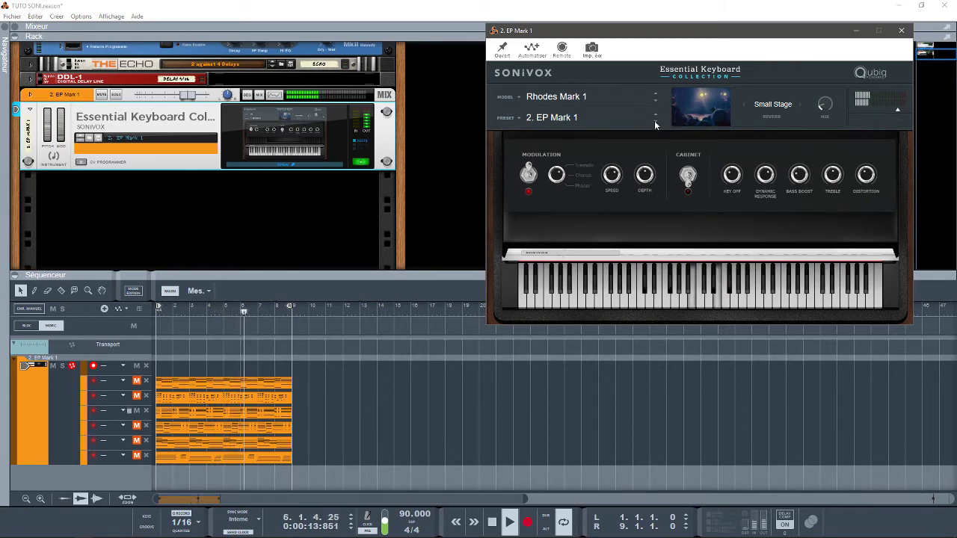
click(617, 119)
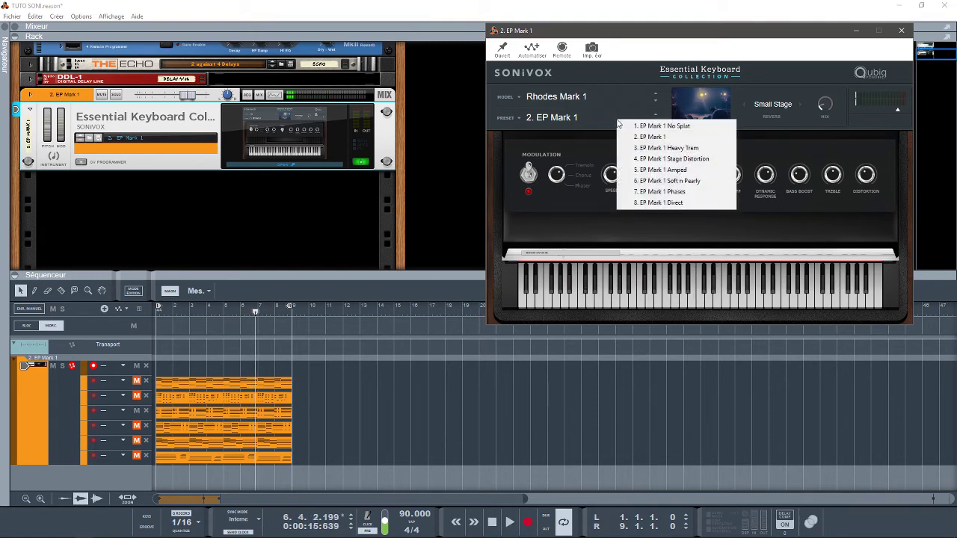
click(669, 171)
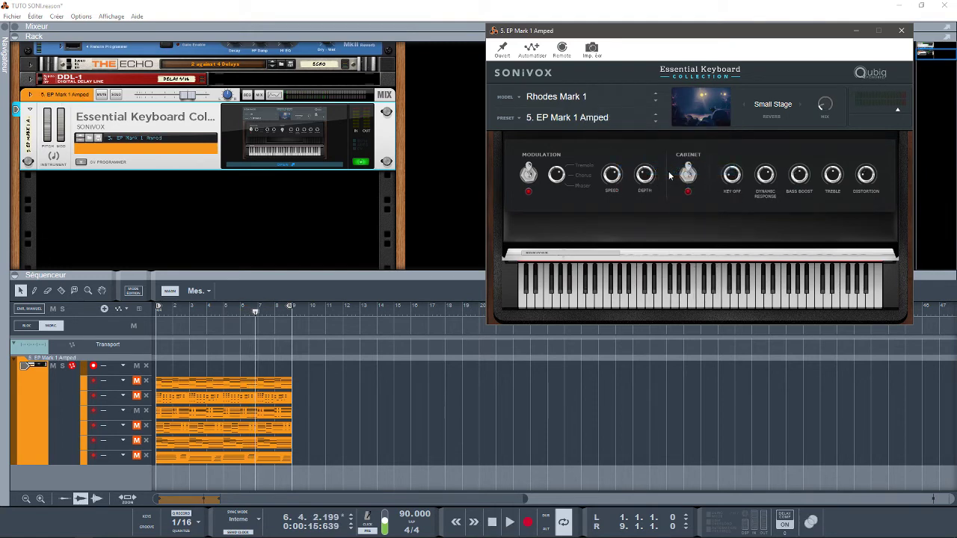
Step: Play the sequence from the start with the Amped sound and swap the third note lane for the fourth
key(KP_0)
key(space)
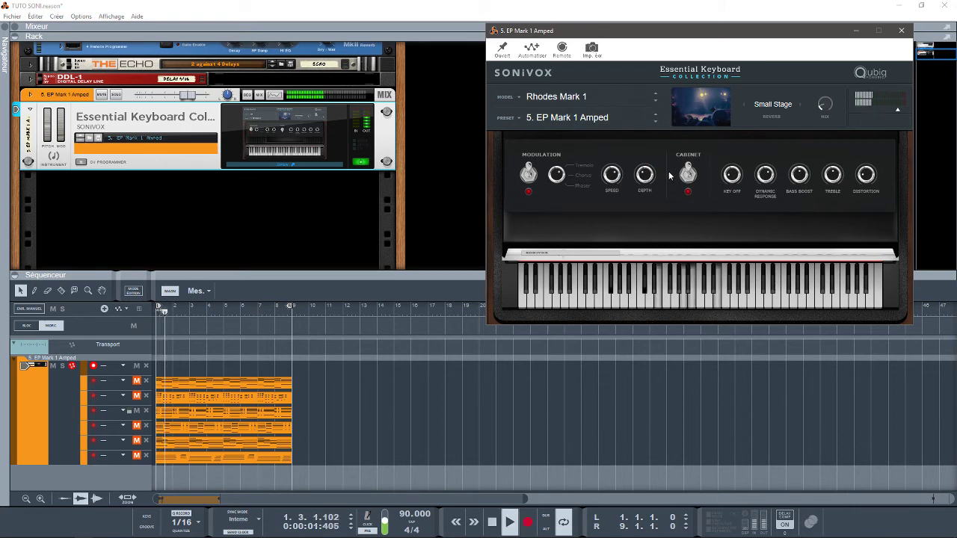
click(136, 410)
click(136, 425)
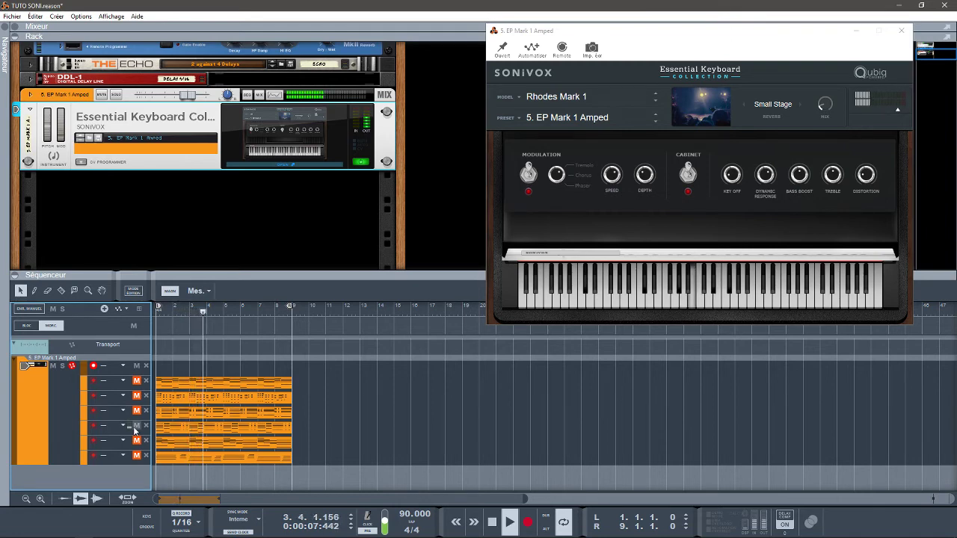
click(136, 425)
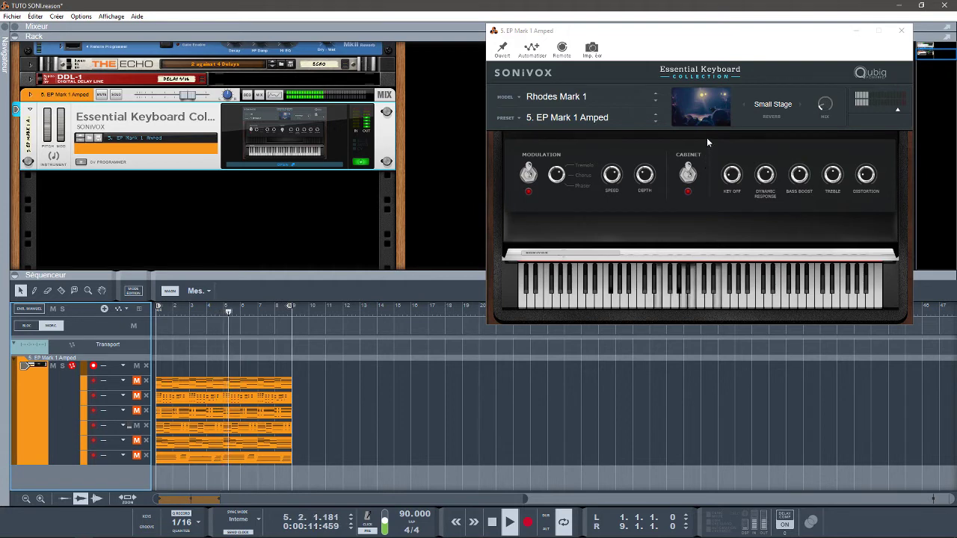
Step: Load the Rhodes Mark 2 model and audition it from the start, switching on its Cabinet
click(615, 102)
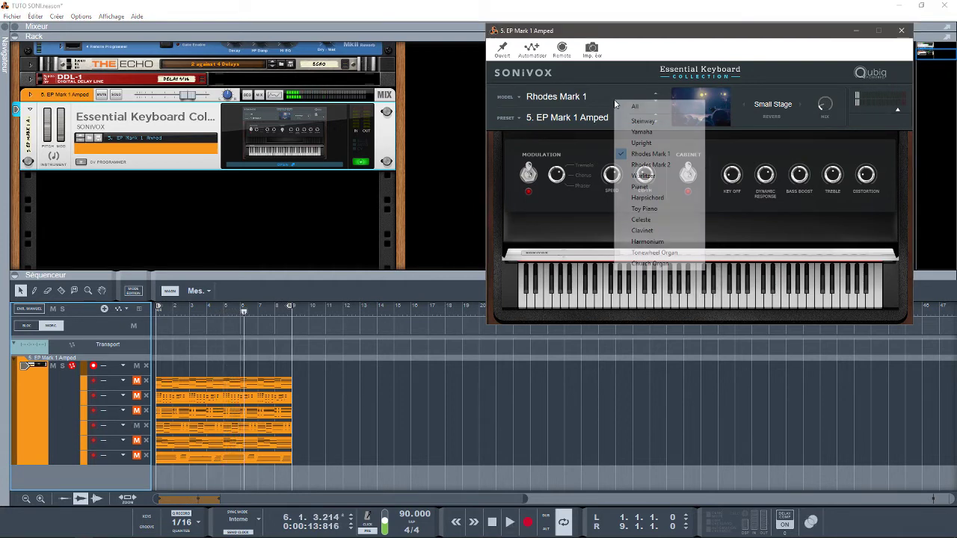
click(649, 165)
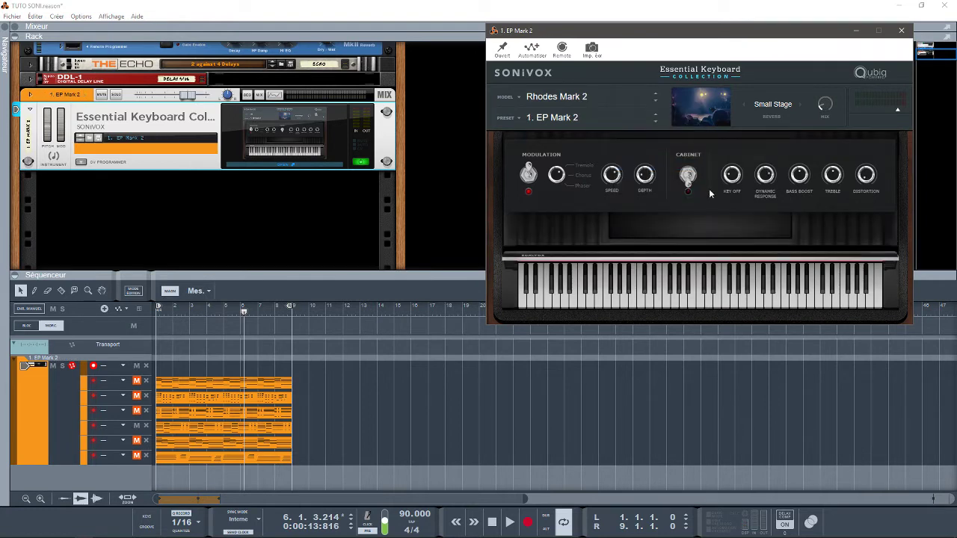
key(KP_0)
key(space)
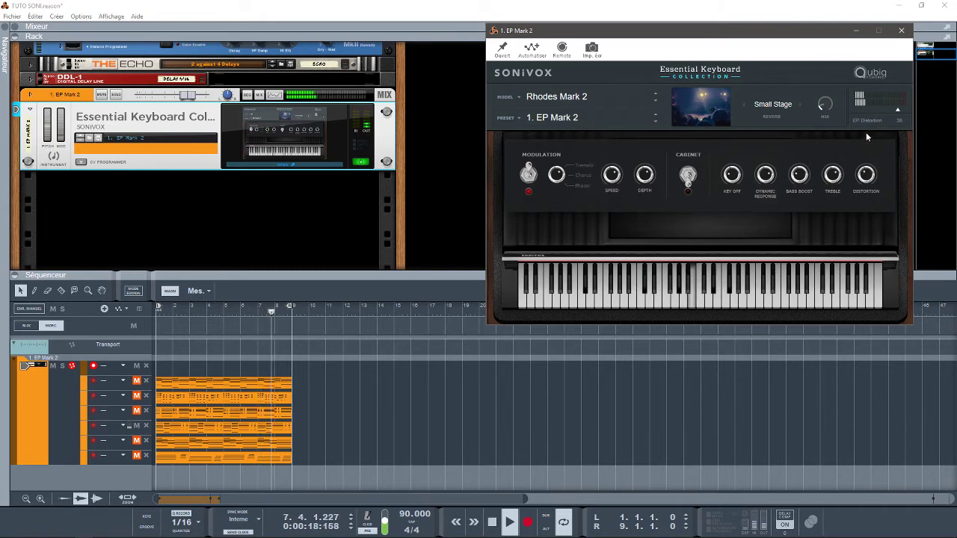
click(688, 173)
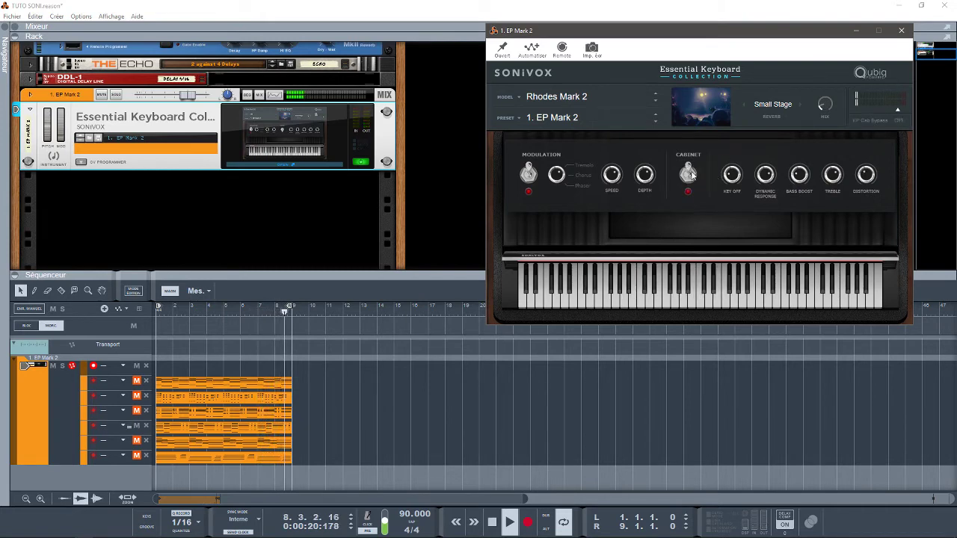
Step: Audition the preset 7. EP Mark 2 Phaser, followed by 2. EP Mark 2 Heavy Trem
click(632, 120)
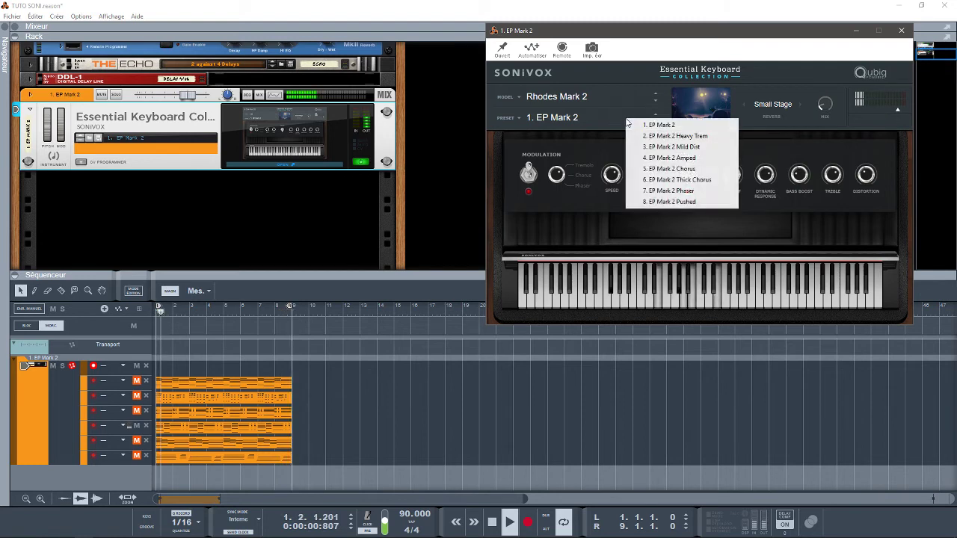
click(676, 191)
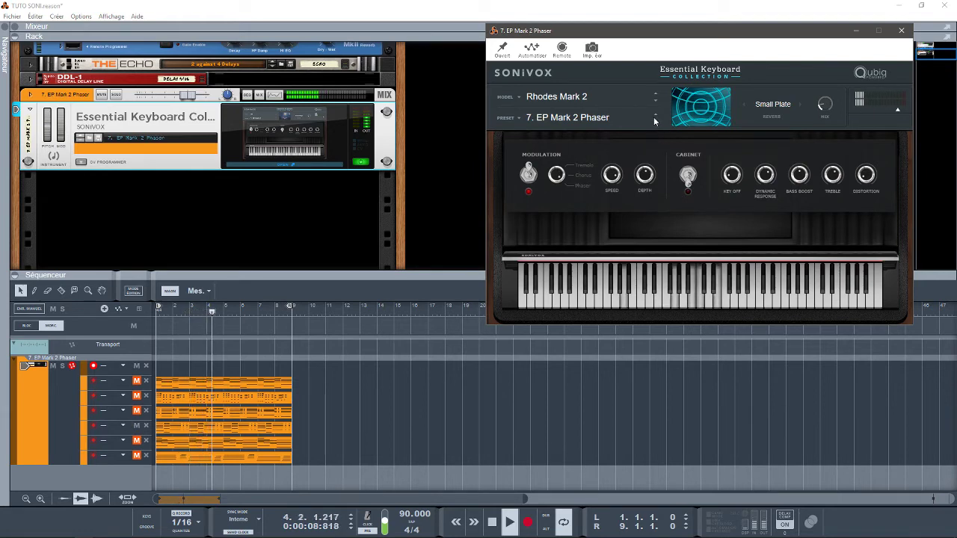
click(604, 118)
click(639, 136)
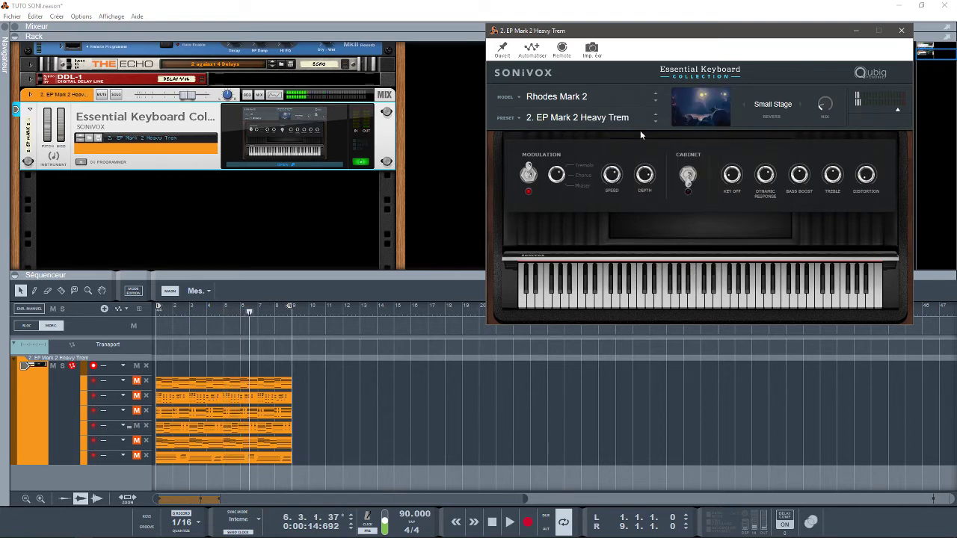
Step: Load the Wurlitzer keyboard with the preset 1. Wurlitzer EP
click(585, 103)
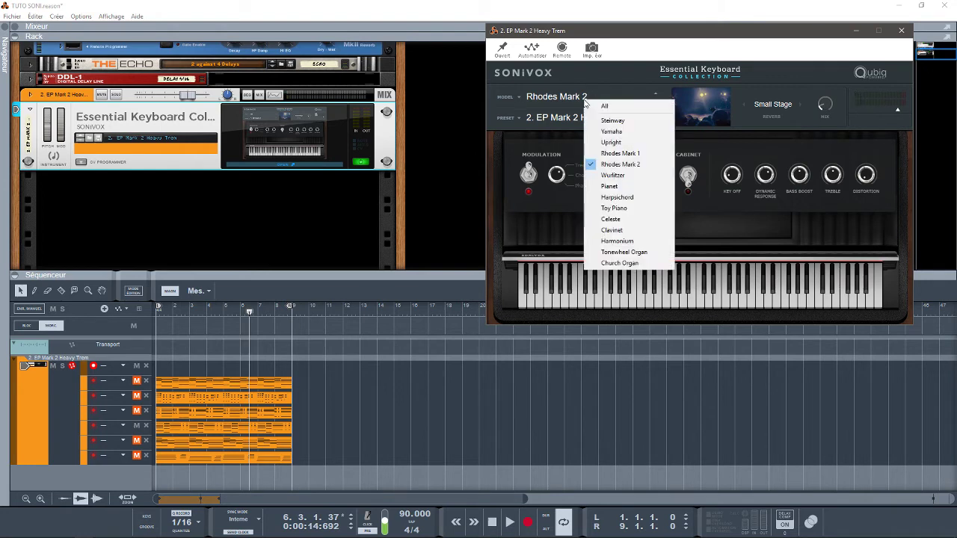
click(615, 176)
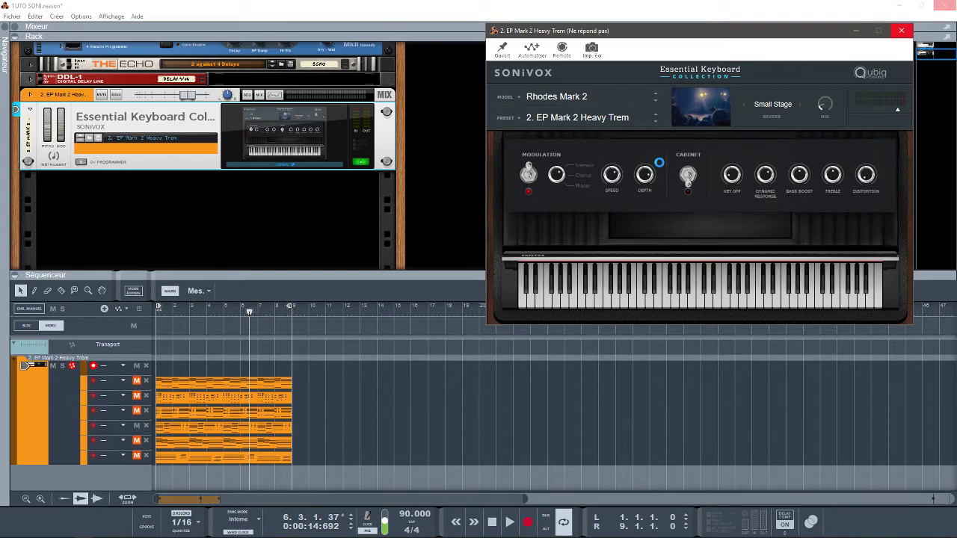
click(301, 164)
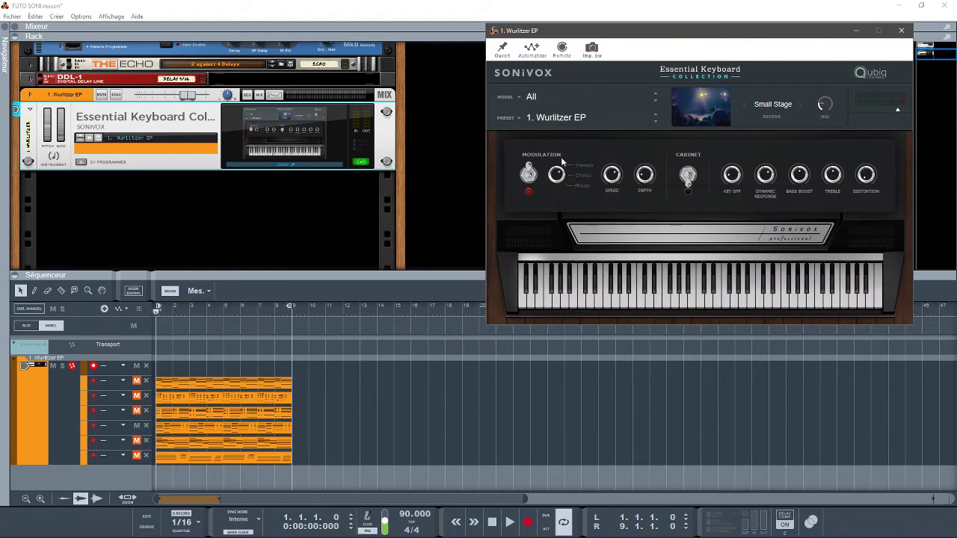
Step: Audition the Wurlitzer EP with the sixth note lane in place of the fourth, and switch on its Cabinet
key(space)
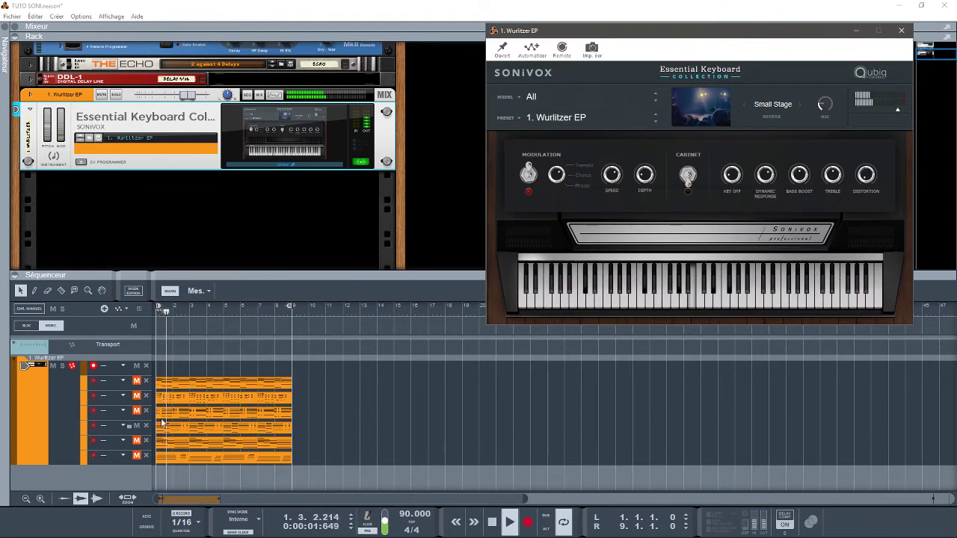
click(136, 426)
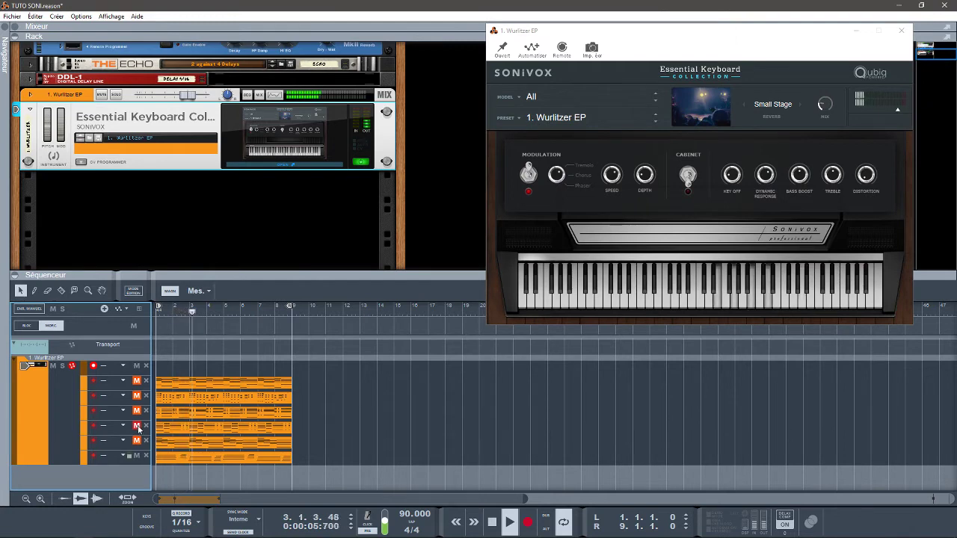
click(649, 176)
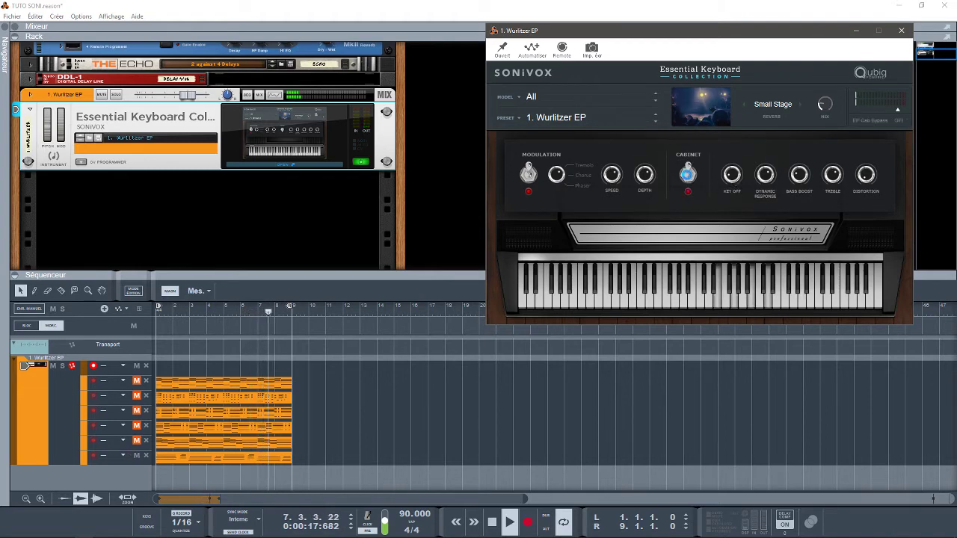
click(636, 116)
mouse_move(683, 171)
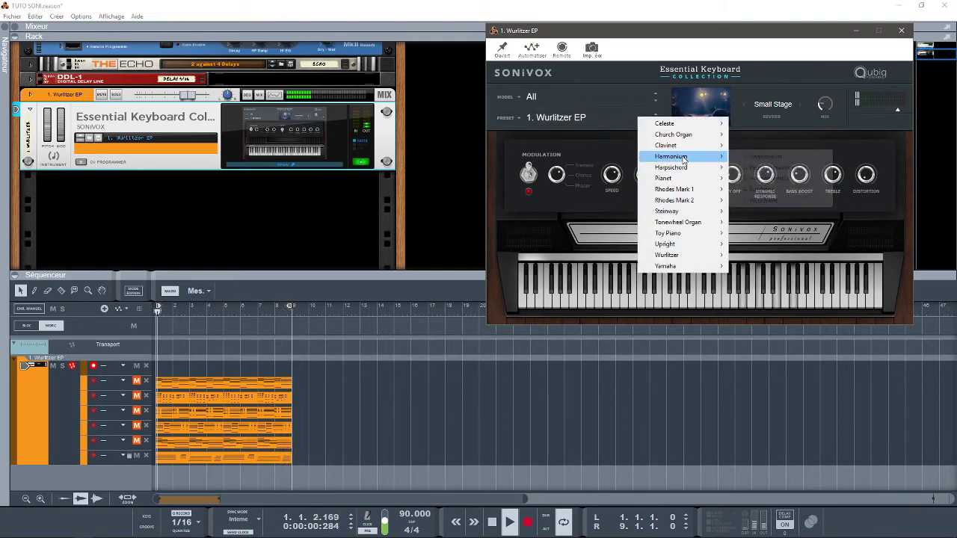
mouse_move(682, 202)
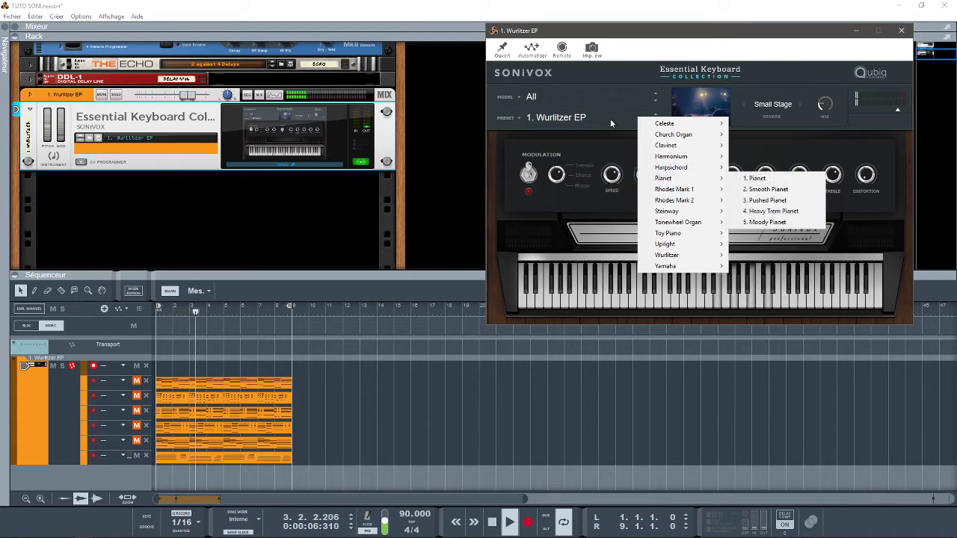
click(604, 98)
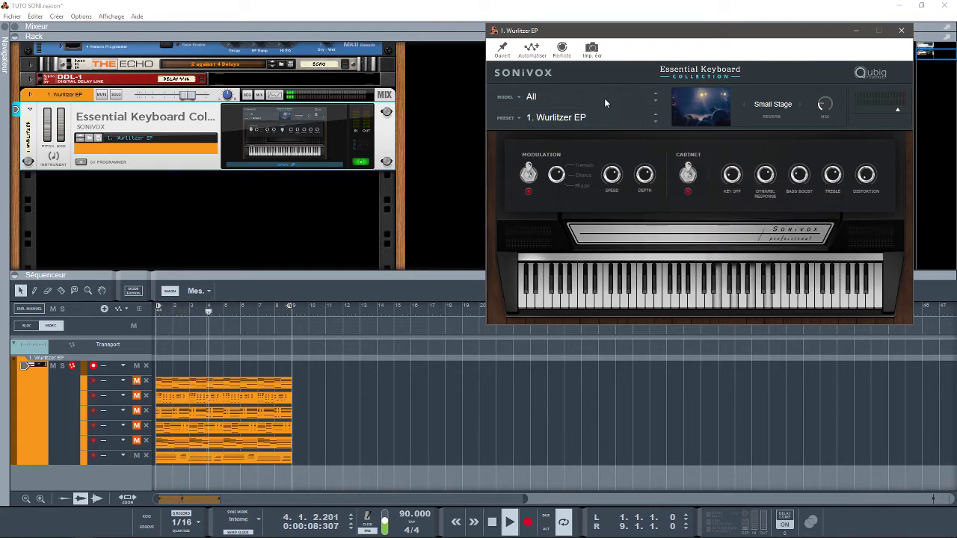
Step: Load the Pianet model and audition it from the start of the sequence, switching on its Cabinet
click(604, 102)
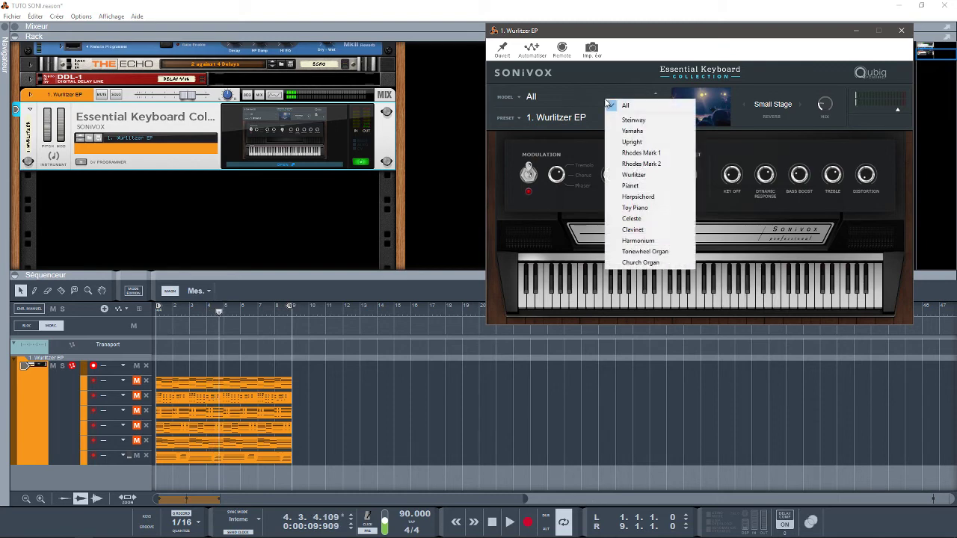
click(645, 185)
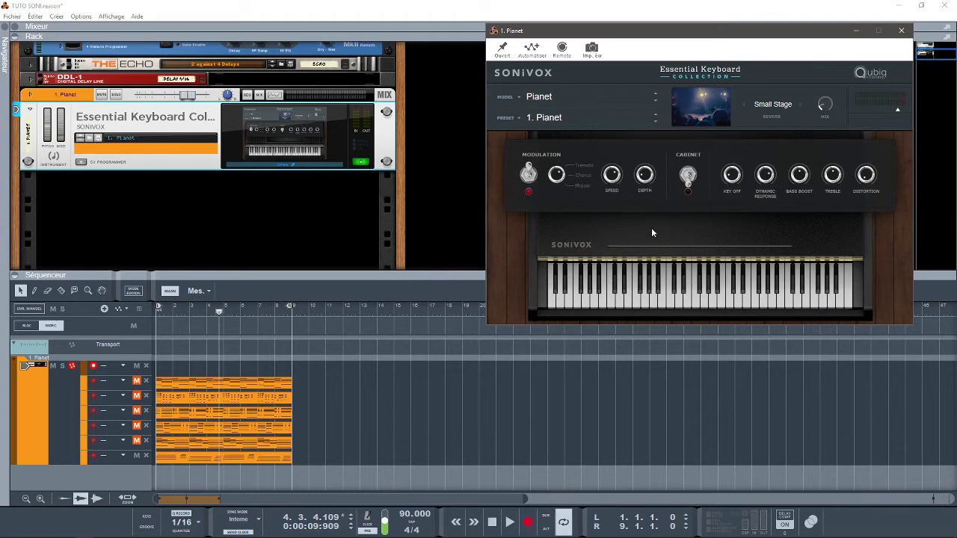
key(space)
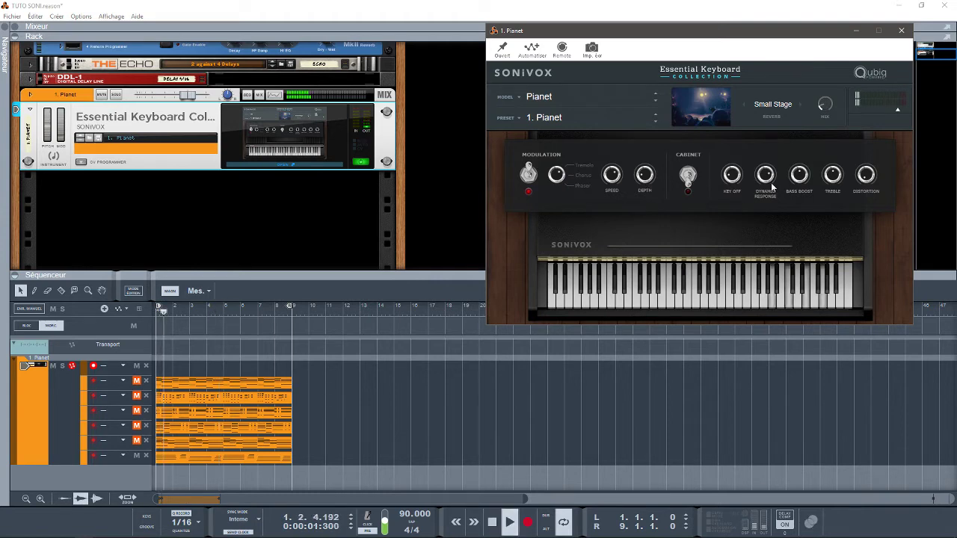
click(688, 176)
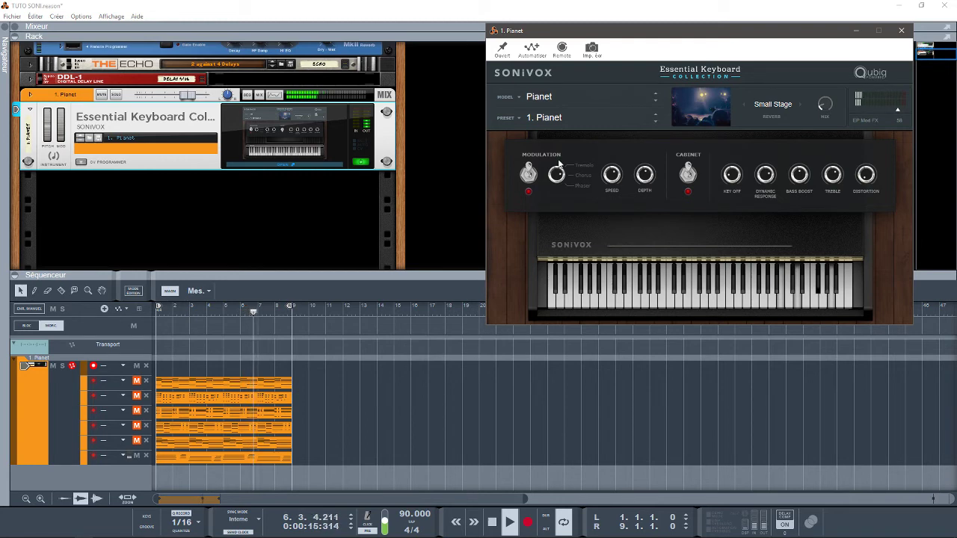
Step: Load the preset 4. Heavy Trem Pianet and give it the Small Stage reverb with the Cabinet switched on
click(648, 117)
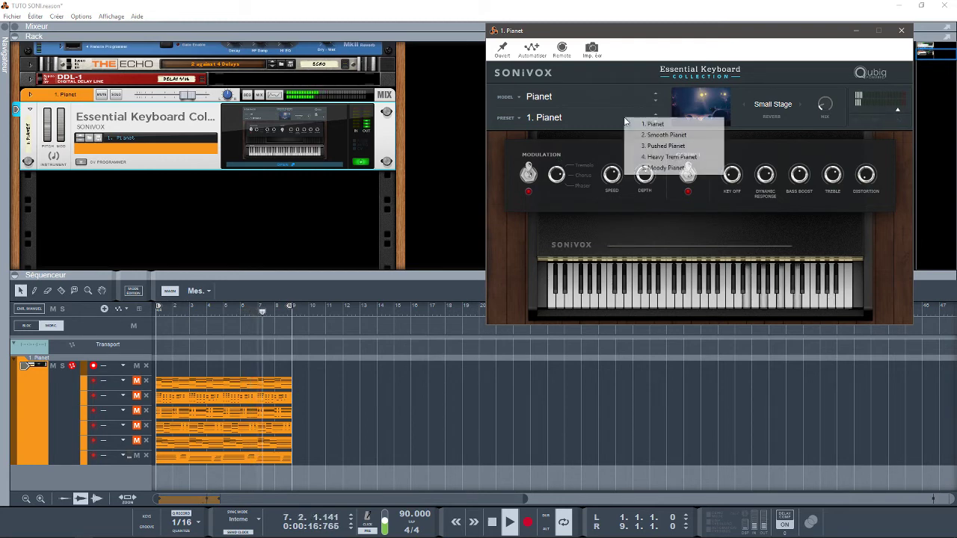
click(659, 156)
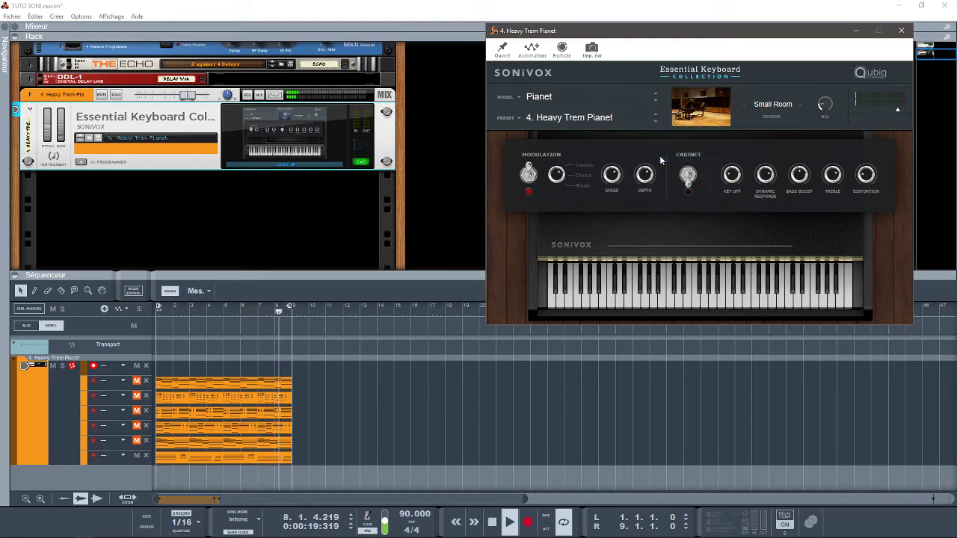
click(800, 103)
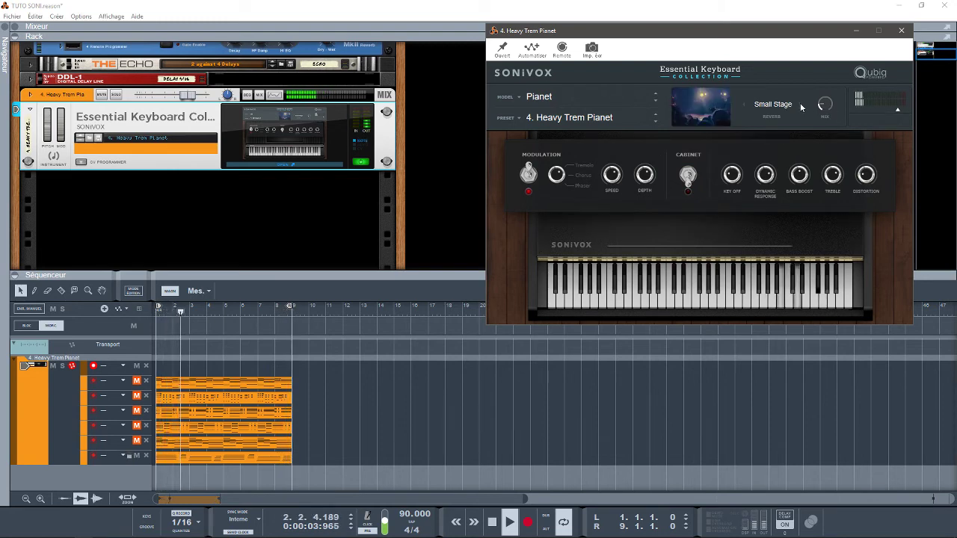
click(685, 178)
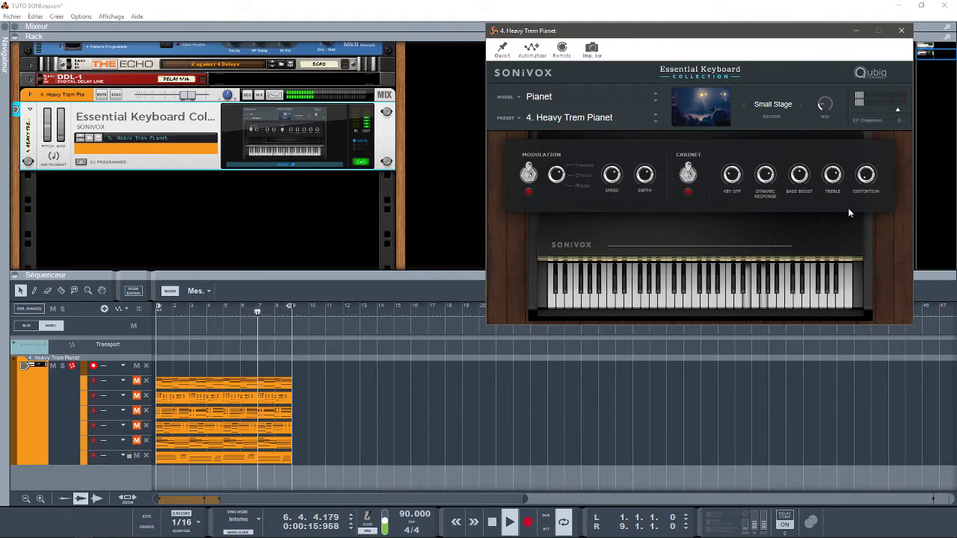
Step: Stop playback, load the Harpsichord model, and play the sequence from the start with its 1. Harpsichord 8 Lower preset
key(space)
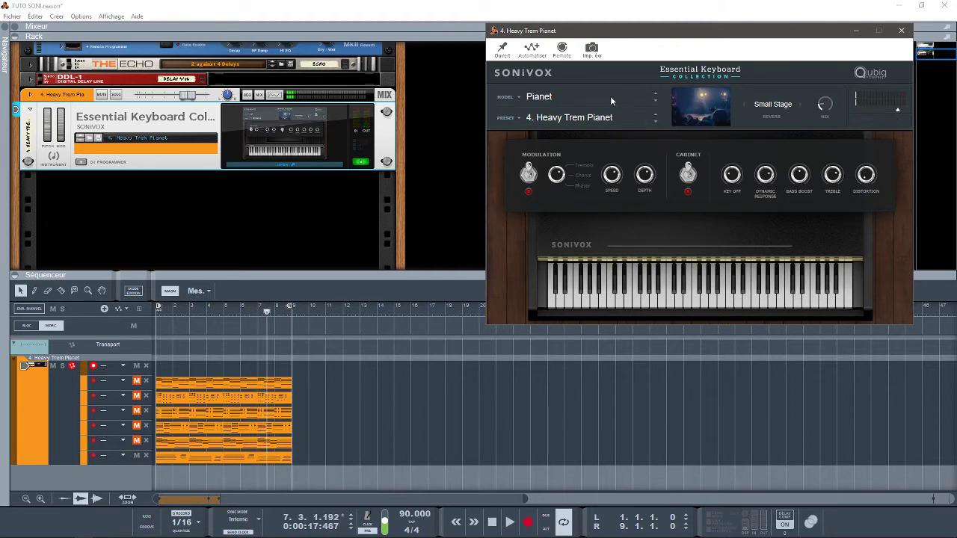
click(611, 96)
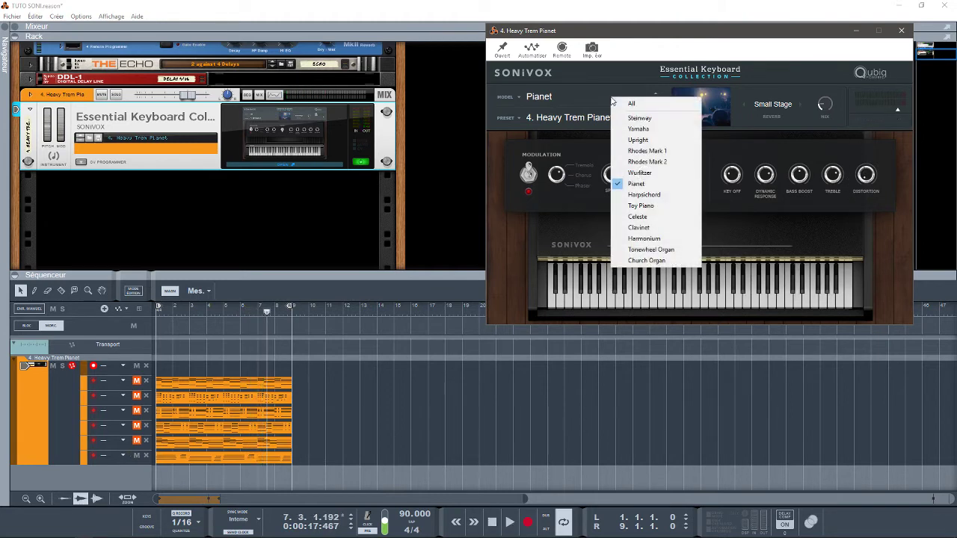
click(658, 195)
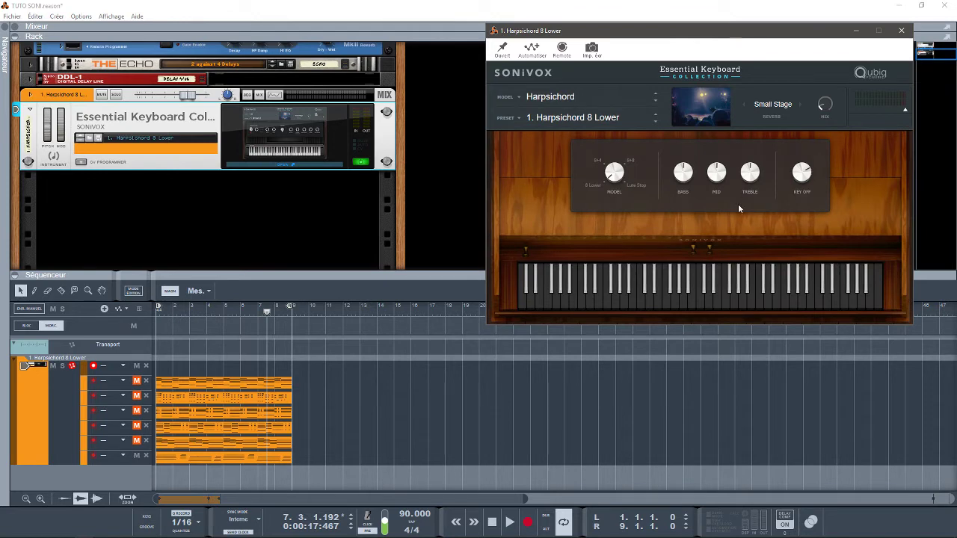
key(space)
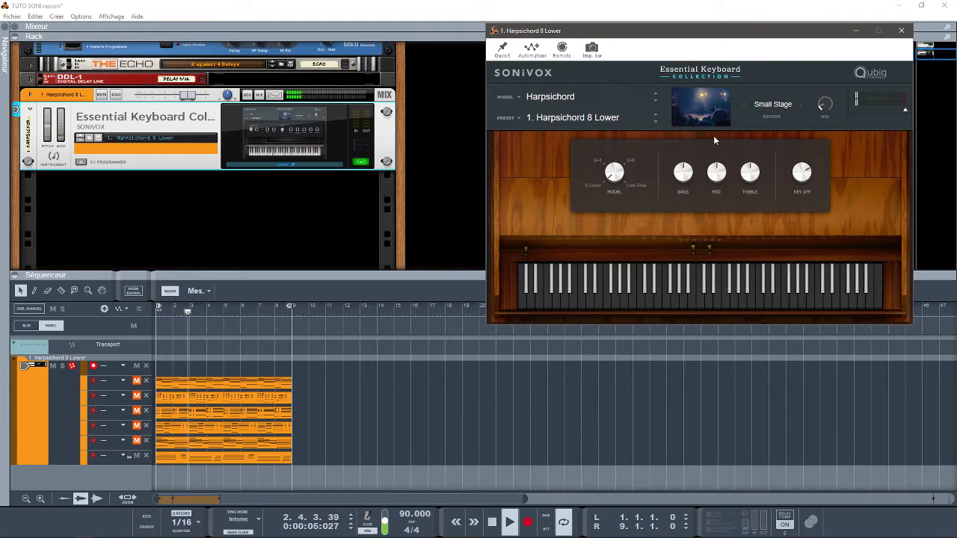
Step: Pause and resume playback, reopen the plugin's window and reselect the Harpsichord model
key(space)
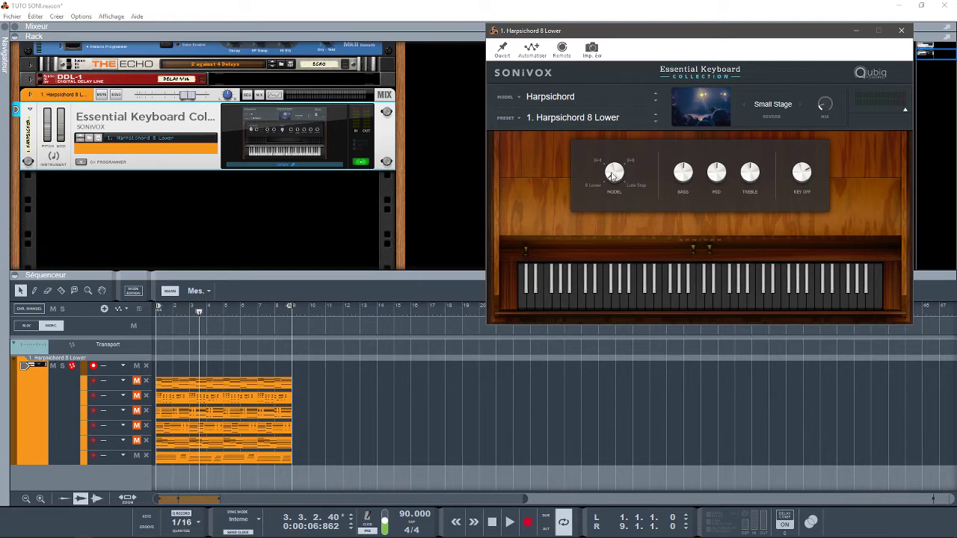
key(space)
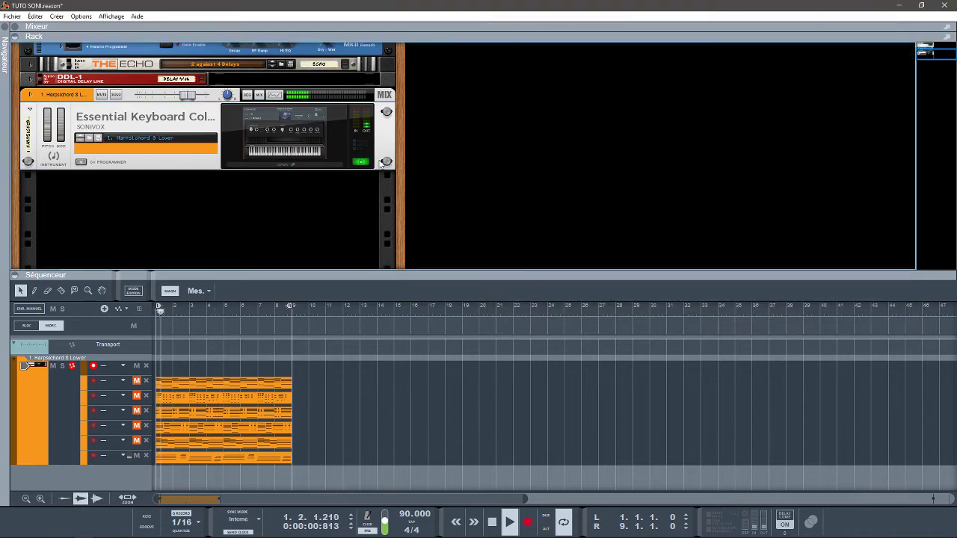
click(321, 163)
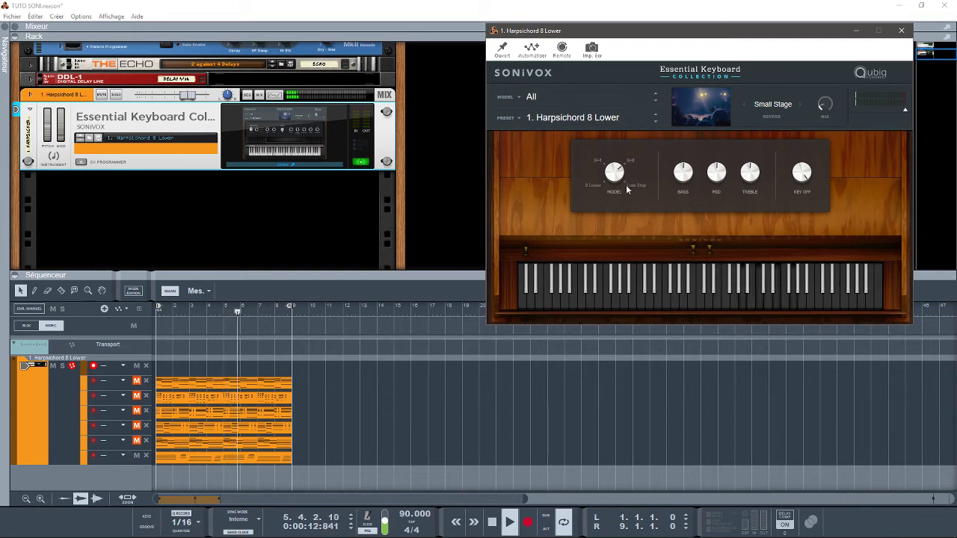
click(596, 123)
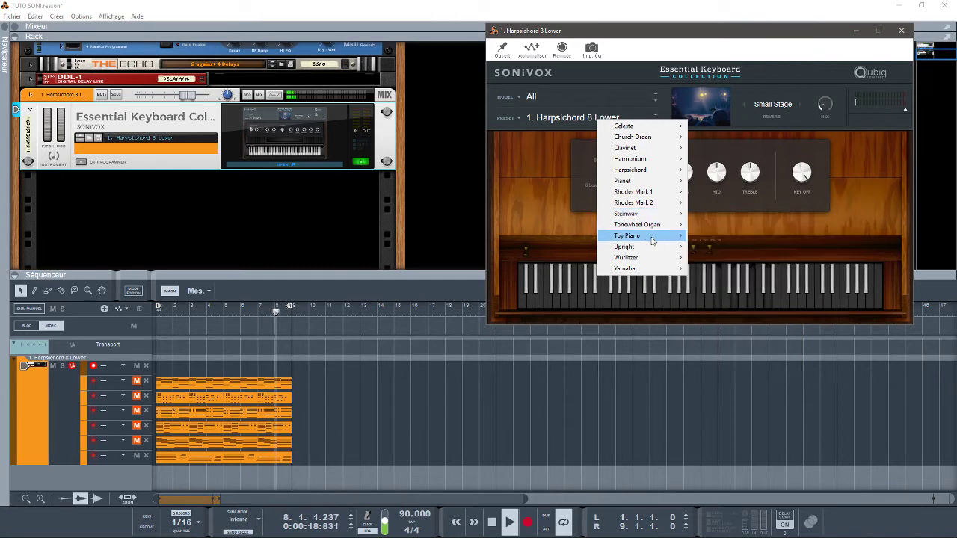
click(602, 98)
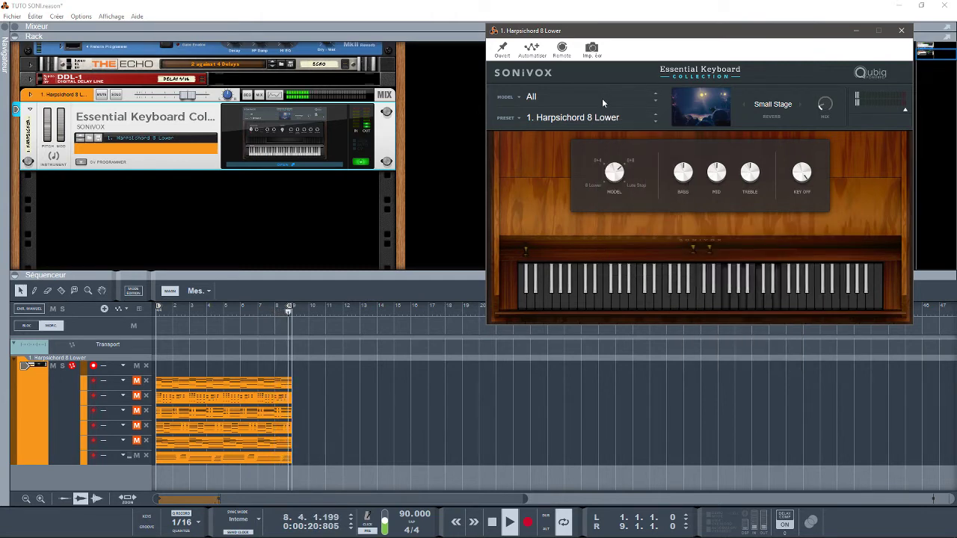
click(602, 98)
click(647, 197)
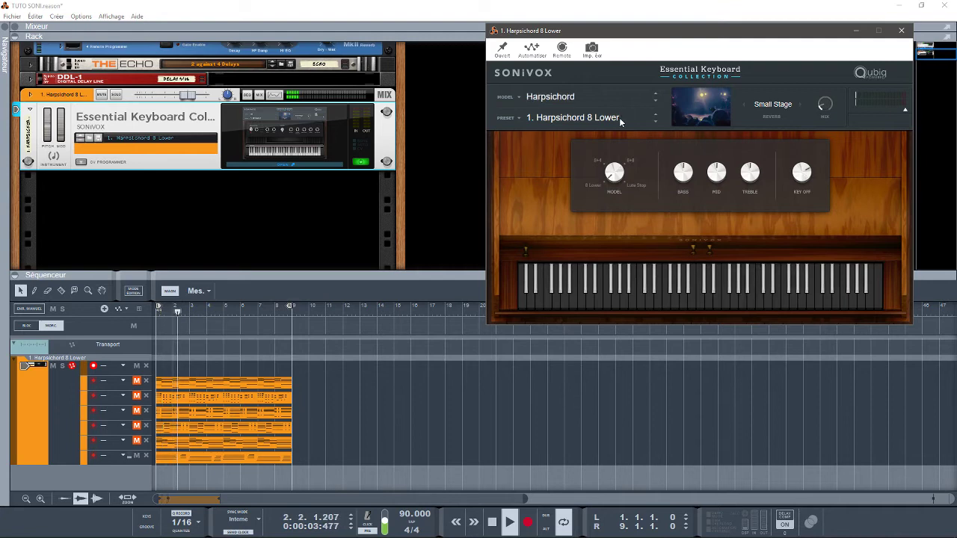
Step: Load the preset 4. Harpsichord Lute Stop and lower its Bass to about -4.2 dB
click(620, 118)
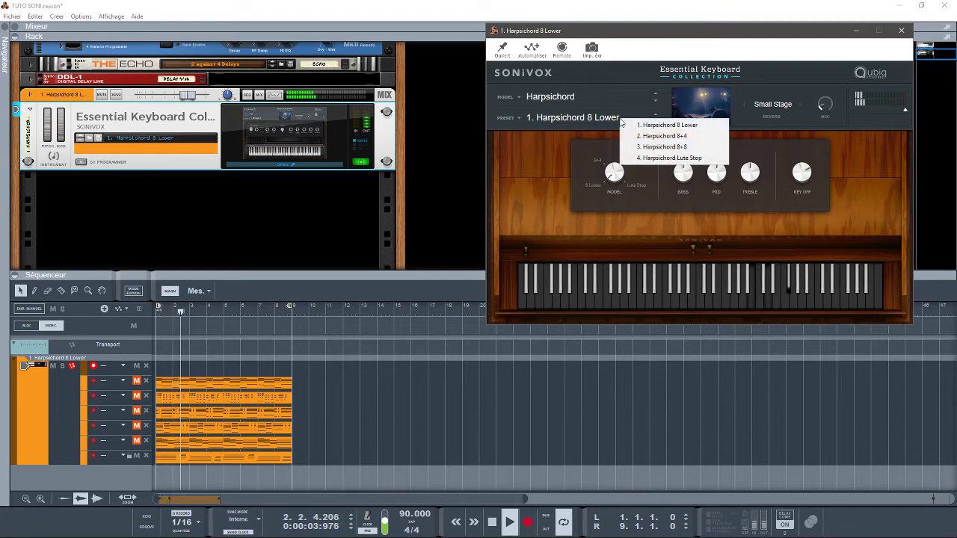
click(662, 158)
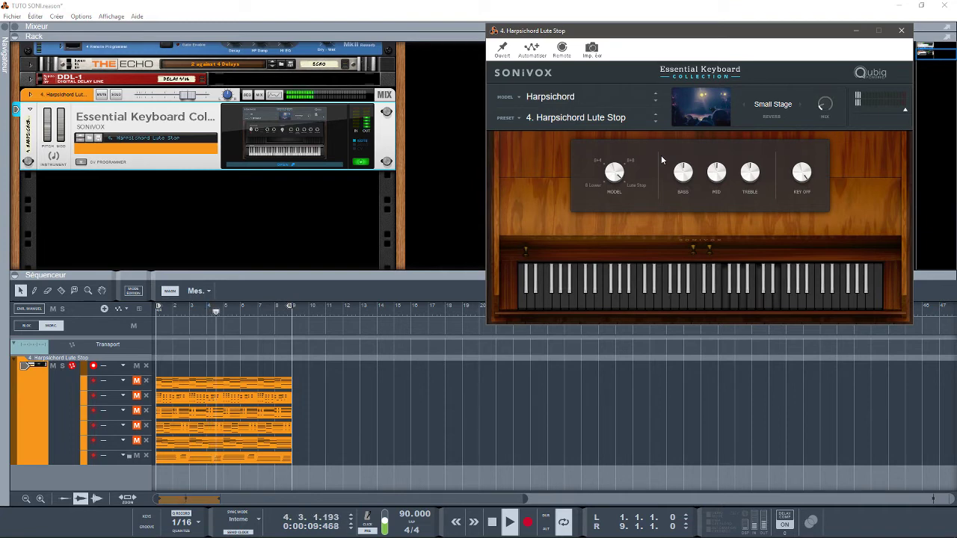
drag(681, 169, 651, 135)
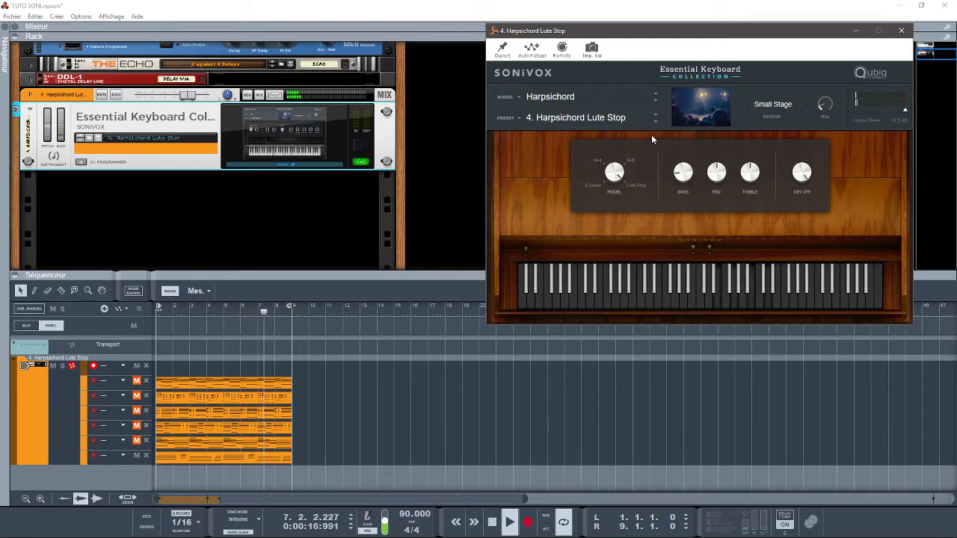
Step: Load the Toy Piano model and audition it with the second note lane in place of the sixth
click(596, 96)
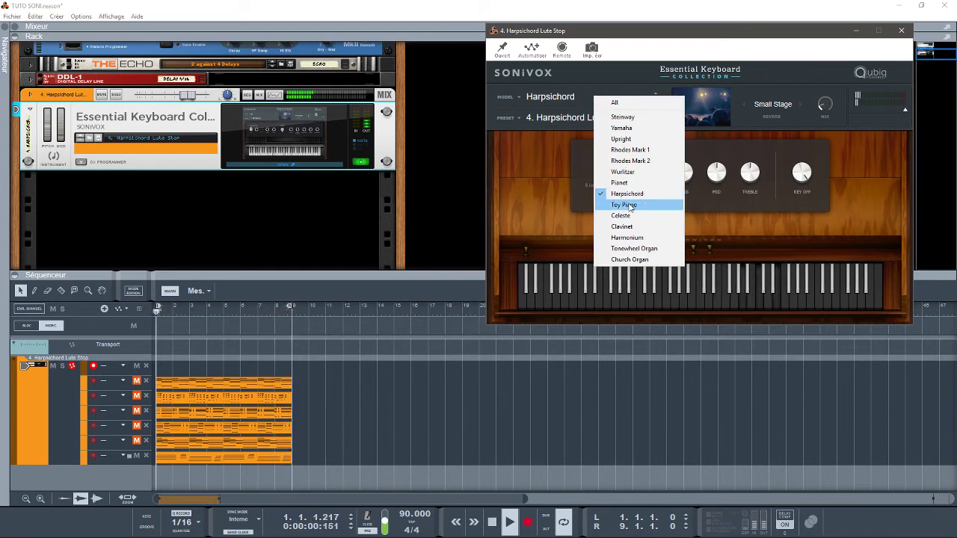
click(629, 206)
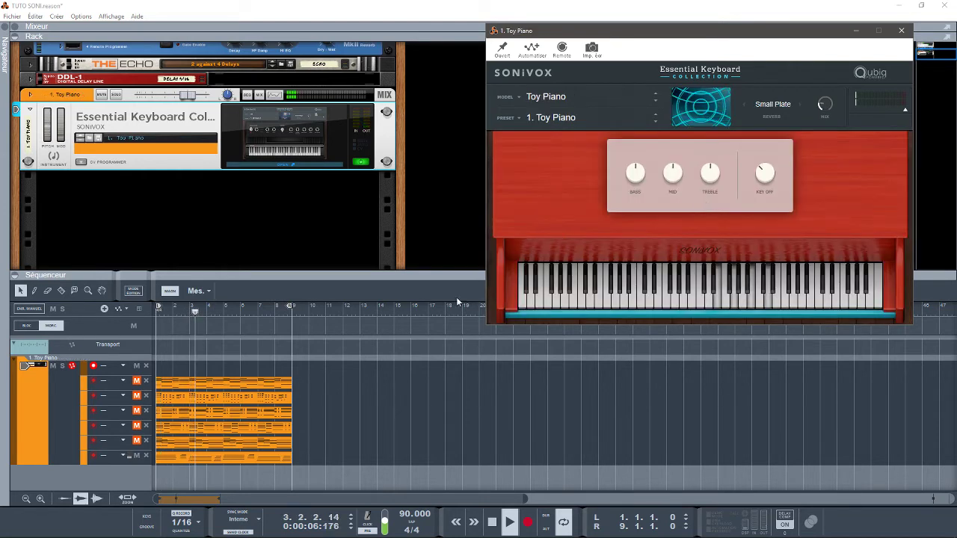
click(124, 485)
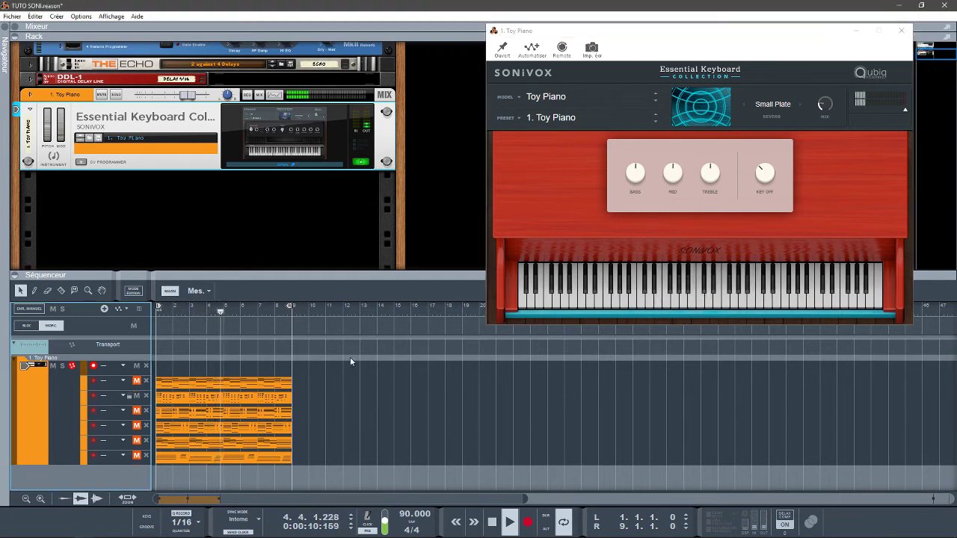
Step: Audition the Toy Piano presets 2. Sally's Toy Room and 3. Forgotten Toy Piano
click(625, 117)
click(649, 136)
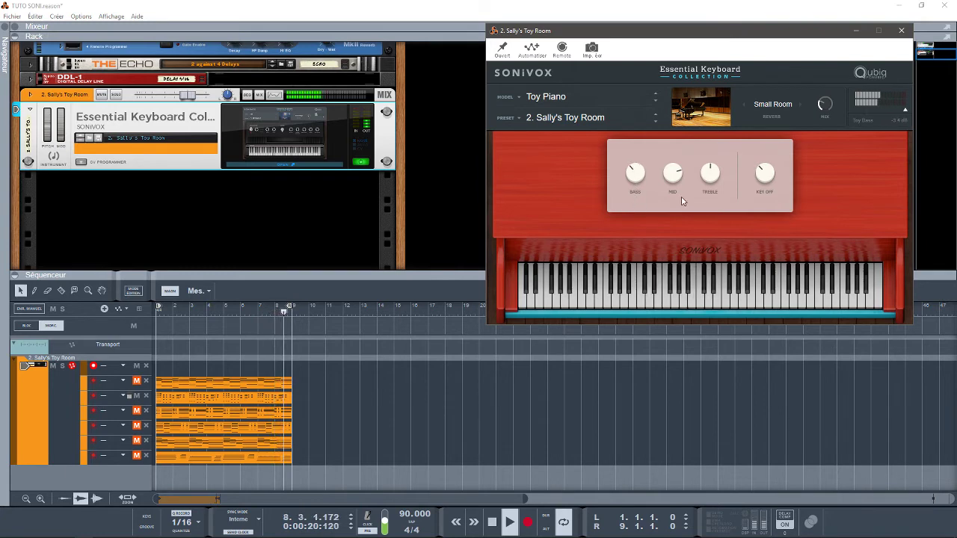
click(615, 117)
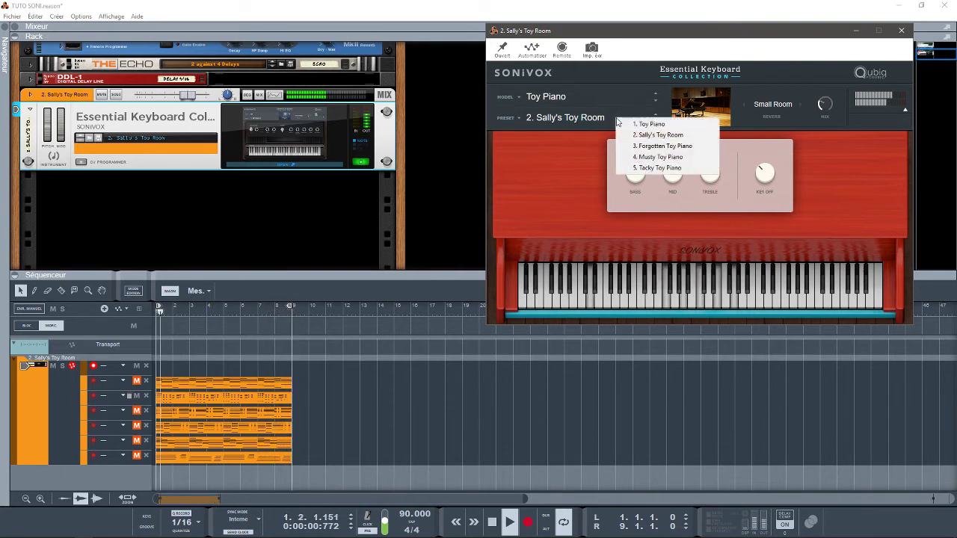
click(660, 146)
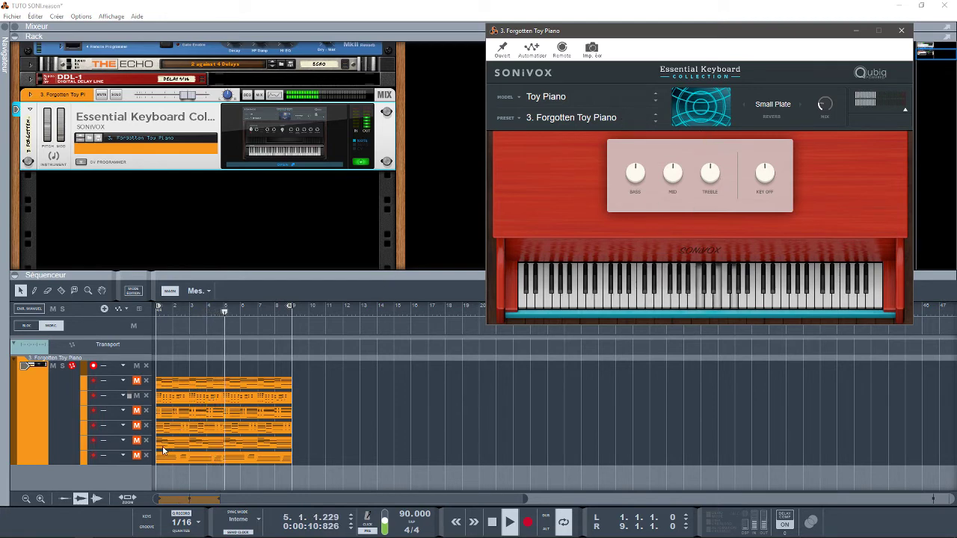
Step: Switch the Forgotten Toy Piano back to the sixth note lane and give it the Bright Hall reverb with a higher mix
click(137, 455)
click(138, 396)
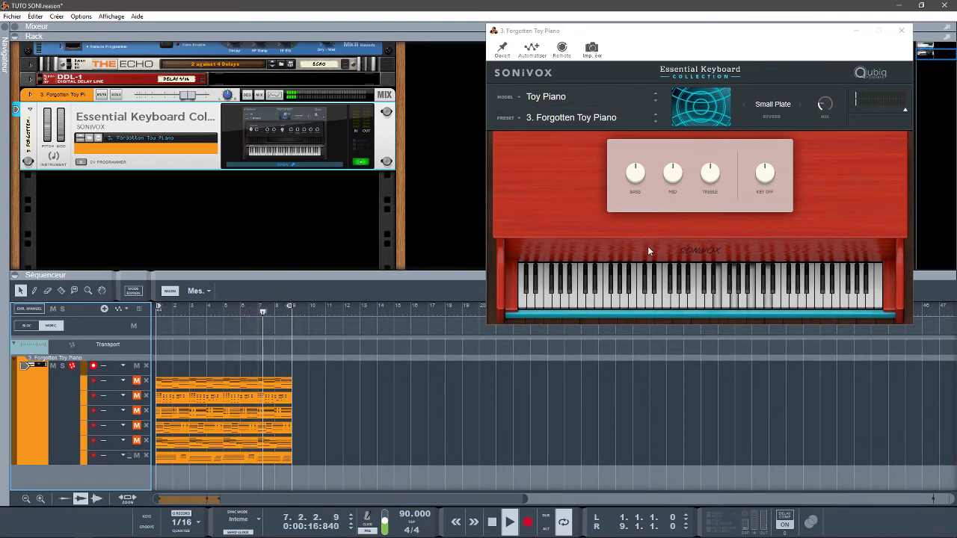
click(799, 108)
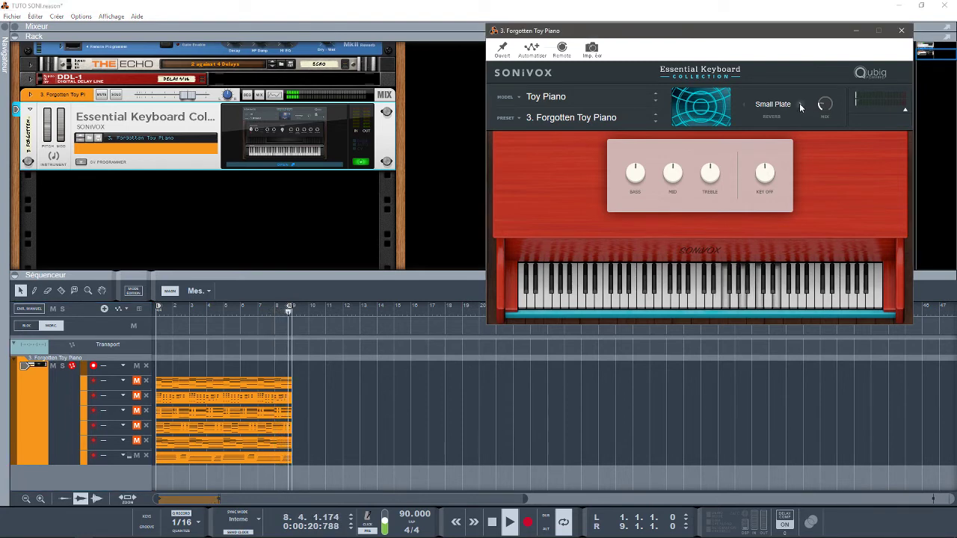
click(800, 105)
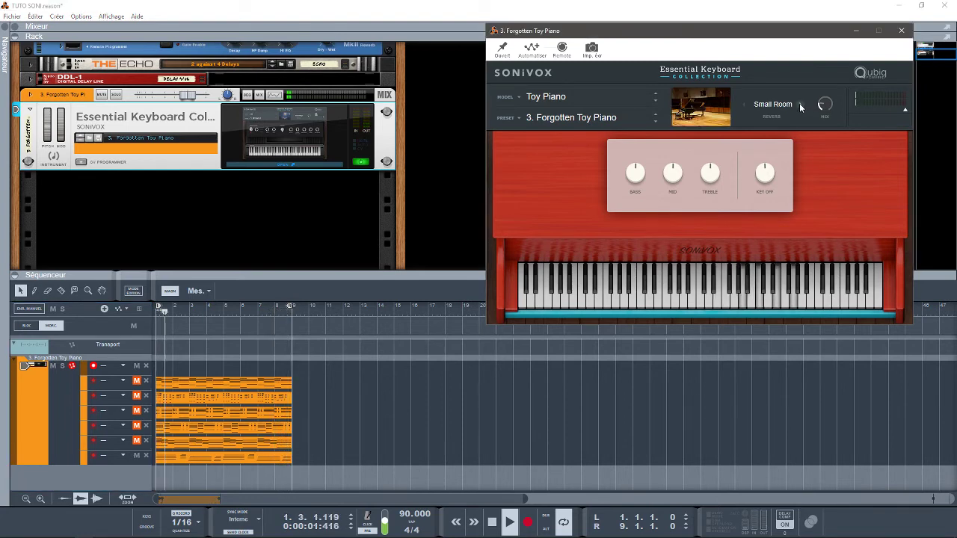
click(799, 105)
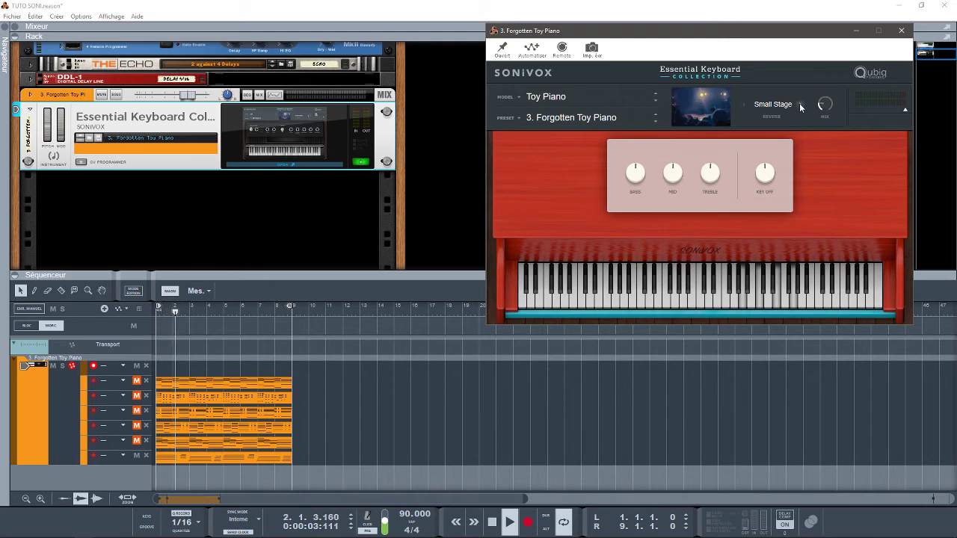
click(799, 105)
drag(832, 95, 833, 72)
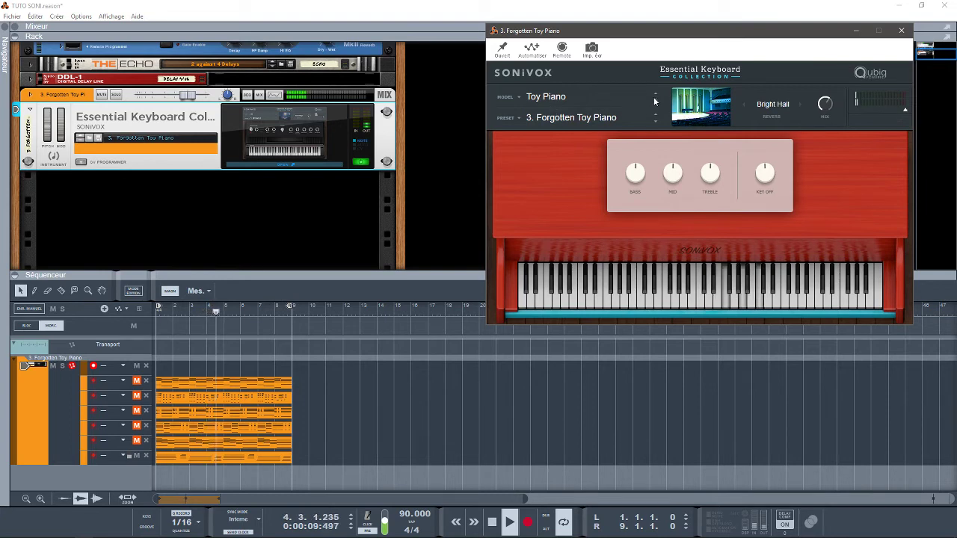
Step: Load the Celeste model, try a note on its keyboard and play the sequence from the start
click(600, 95)
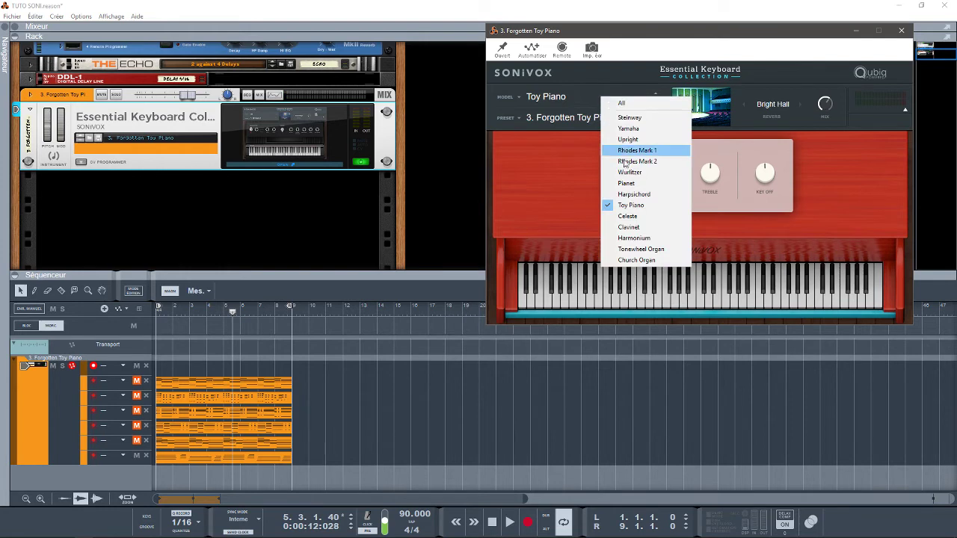
click(629, 217)
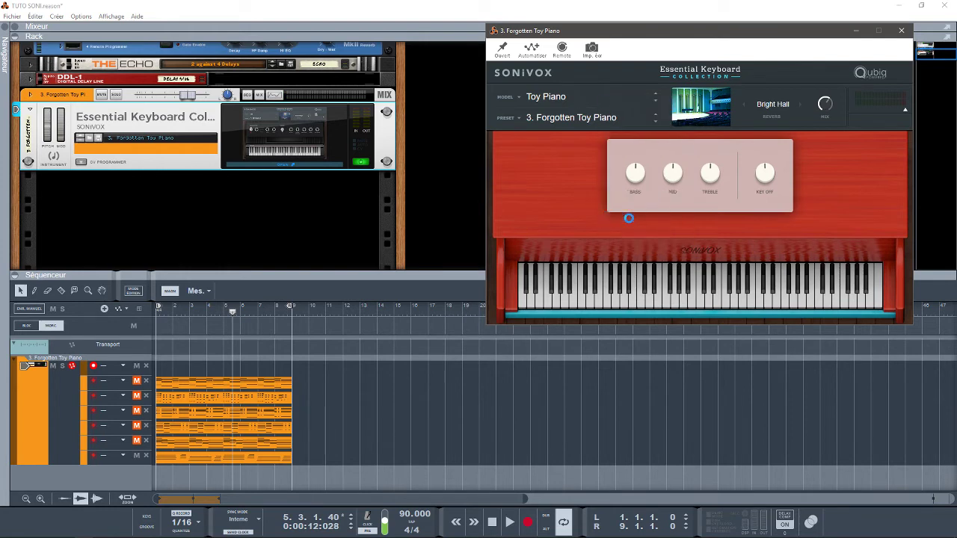
click(661, 300)
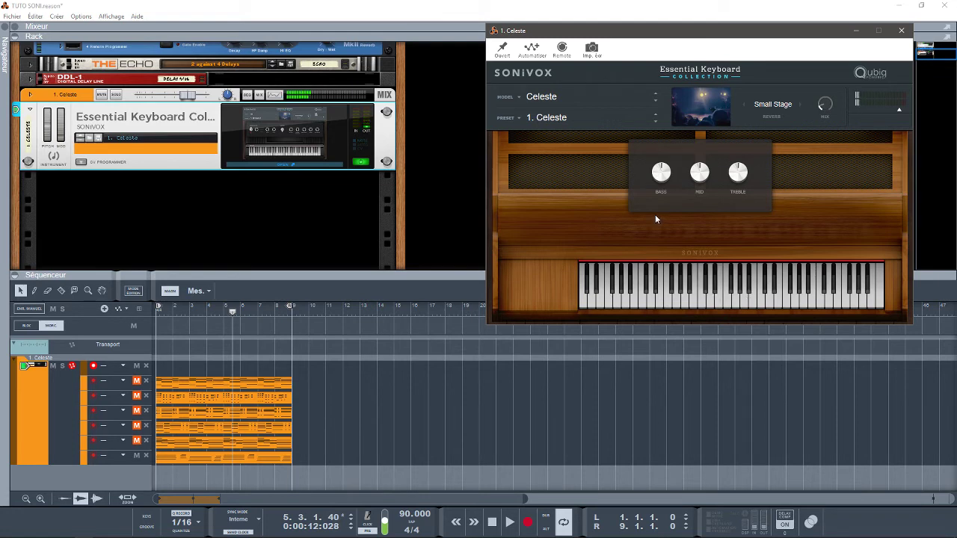
key(space)
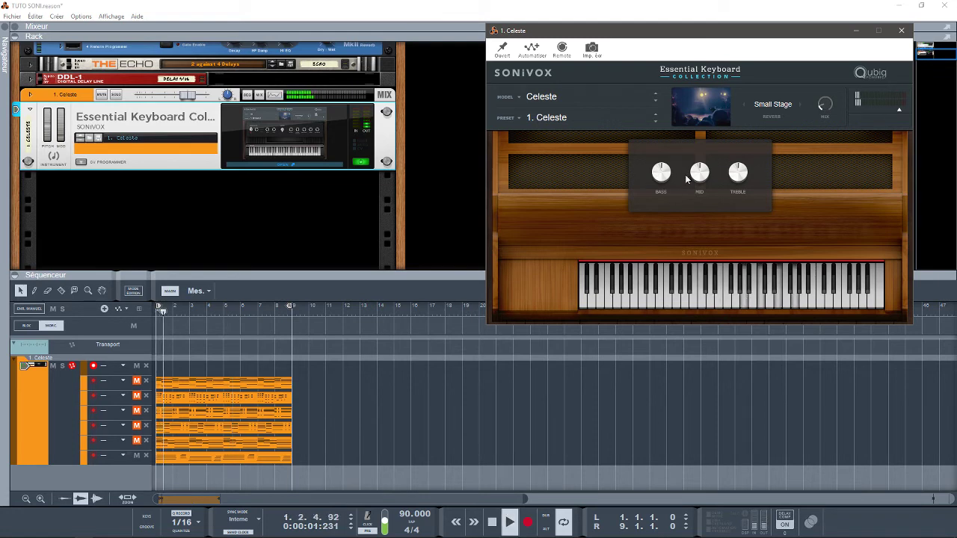
Step: Load the Celeste preset 2. Bright and Roomy and raise its reverb mix
click(581, 117)
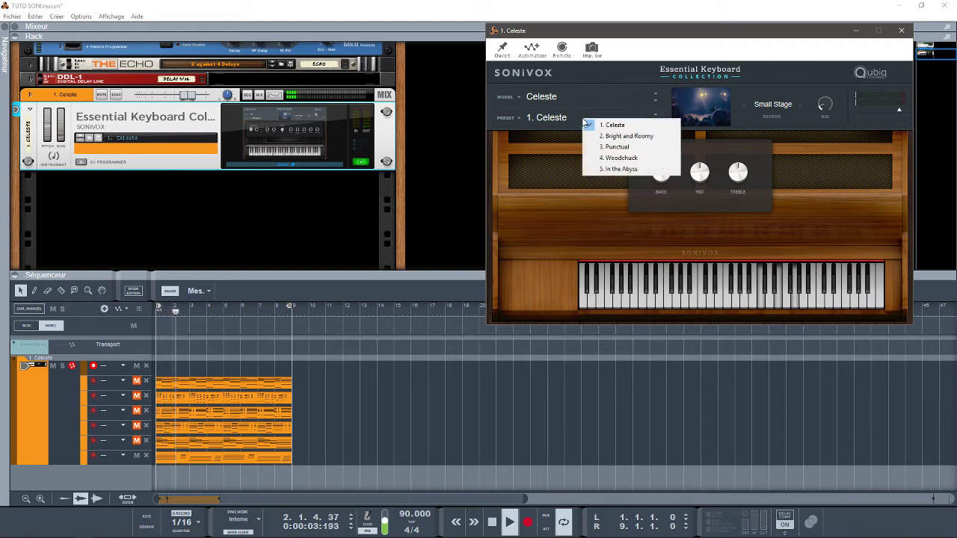
click(620, 138)
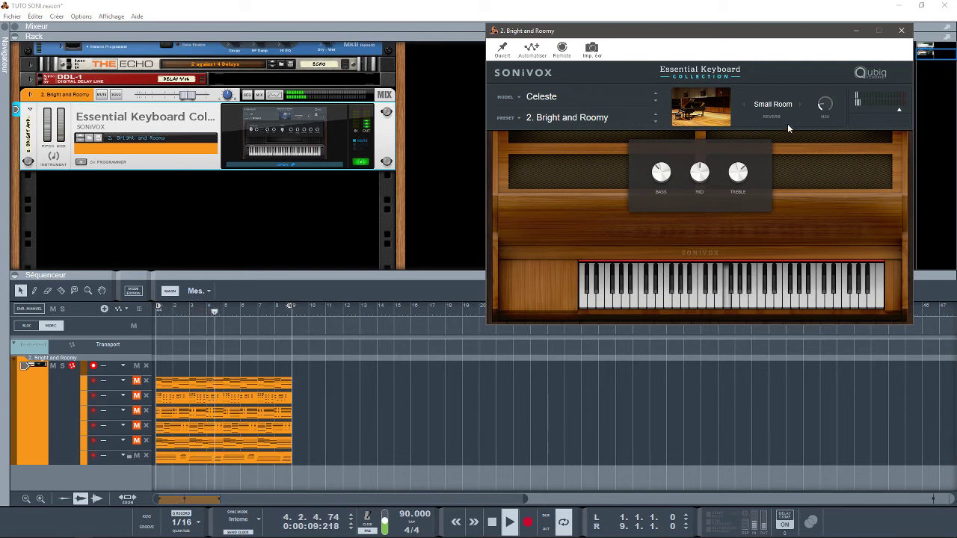
drag(828, 105, 827, 90)
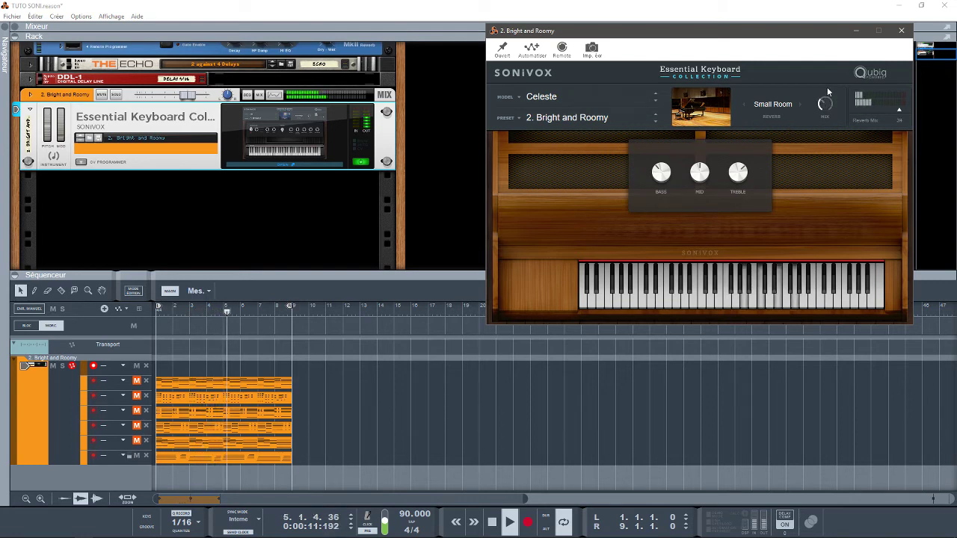
Step: Audition the Celeste presets 4. Woodchuck and 5. In the Abyss
click(626, 119)
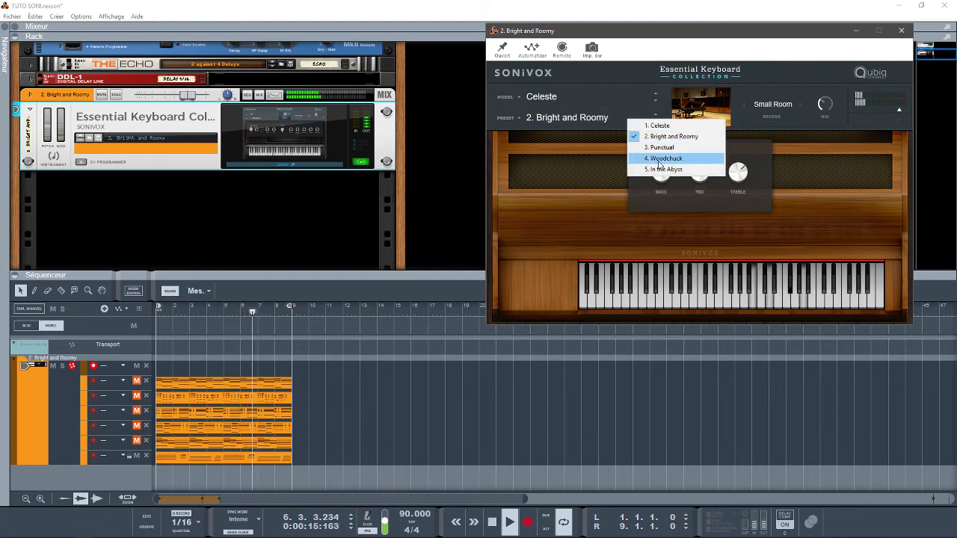
click(660, 158)
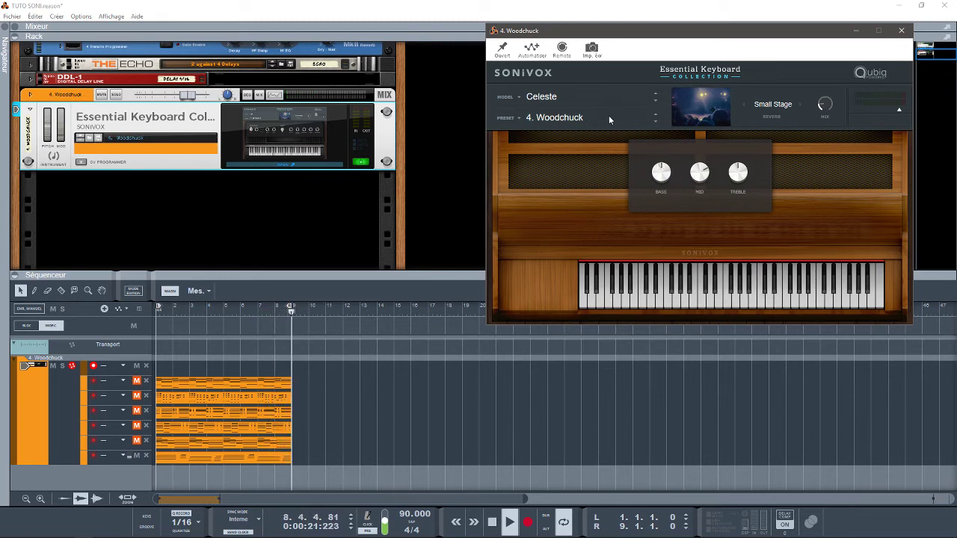
click(609, 117)
click(636, 169)
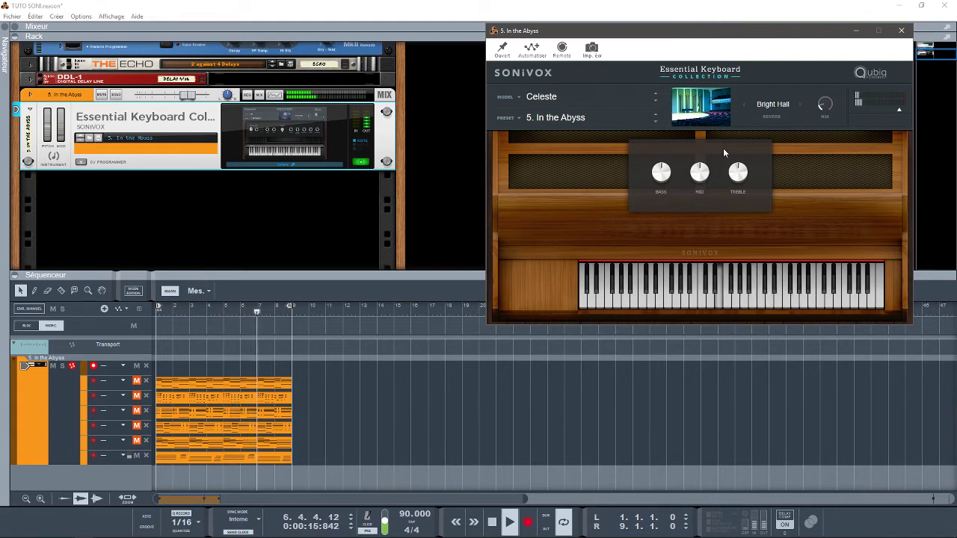
Step: Stop playback, load the Clavinet model and play the sequence from the start
key(space)
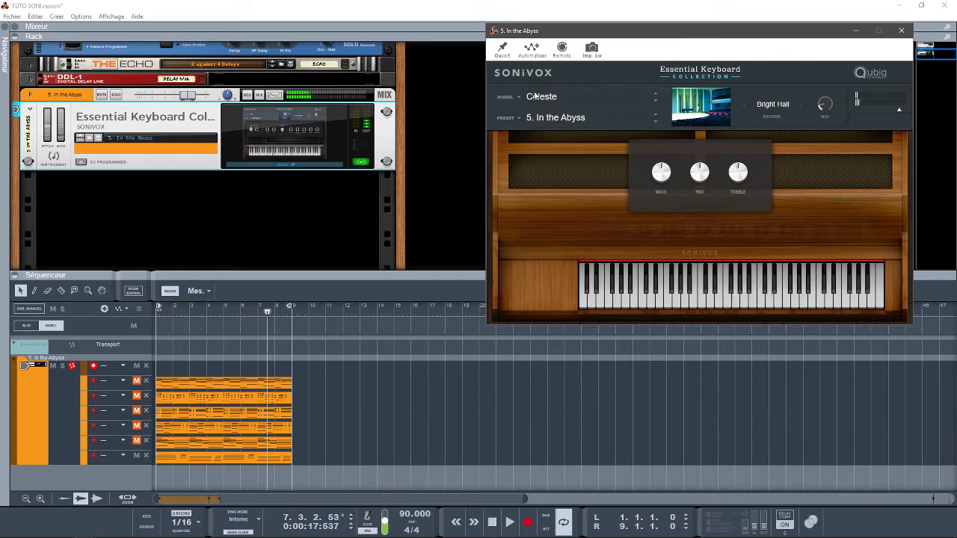
click(549, 100)
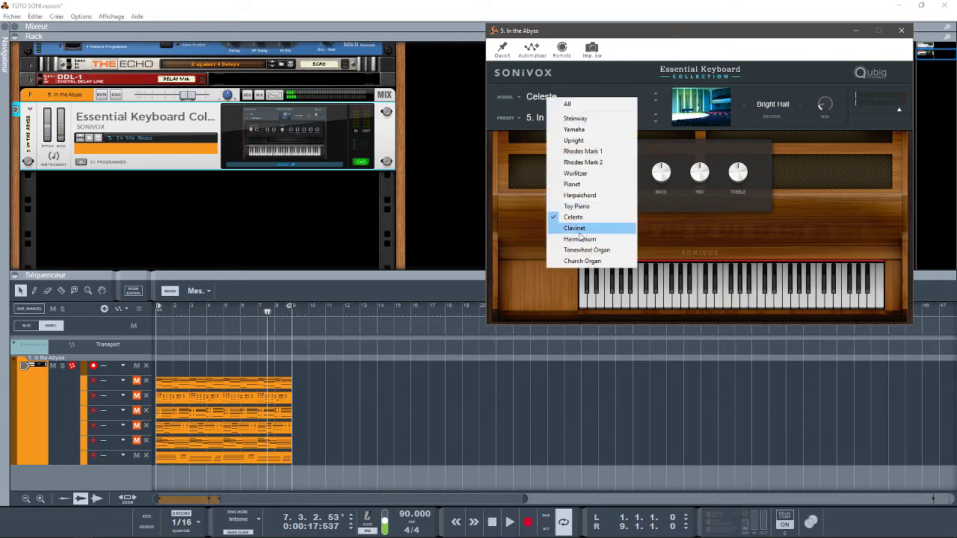
click(580, 230)
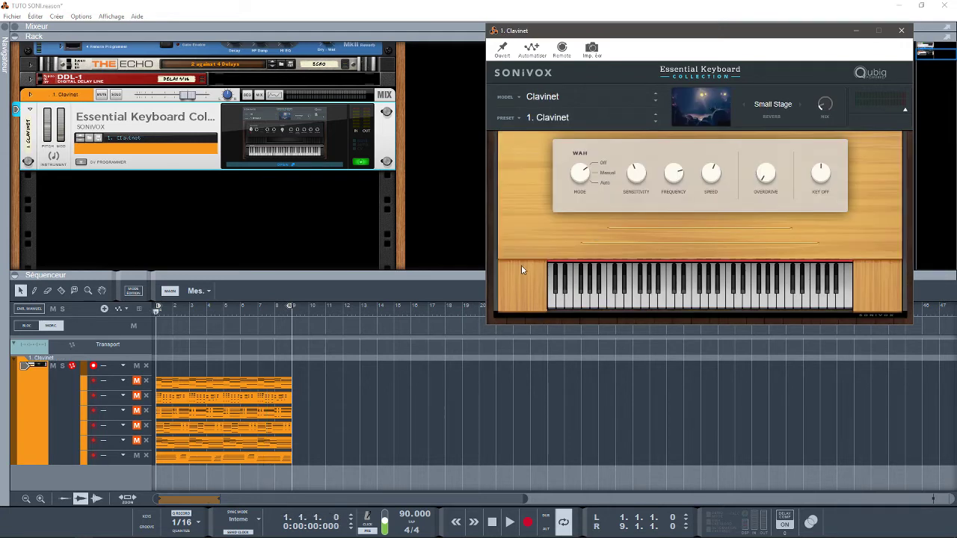
key(space)
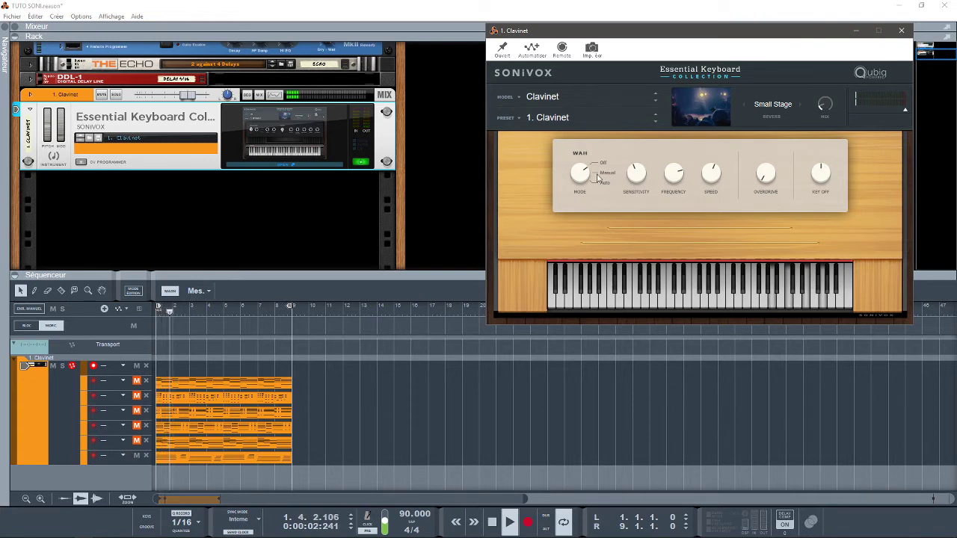
Step: Load the Clavinet preset 2. Wah Clavinet and adjust its wah frequency during playback
click(615, 117)
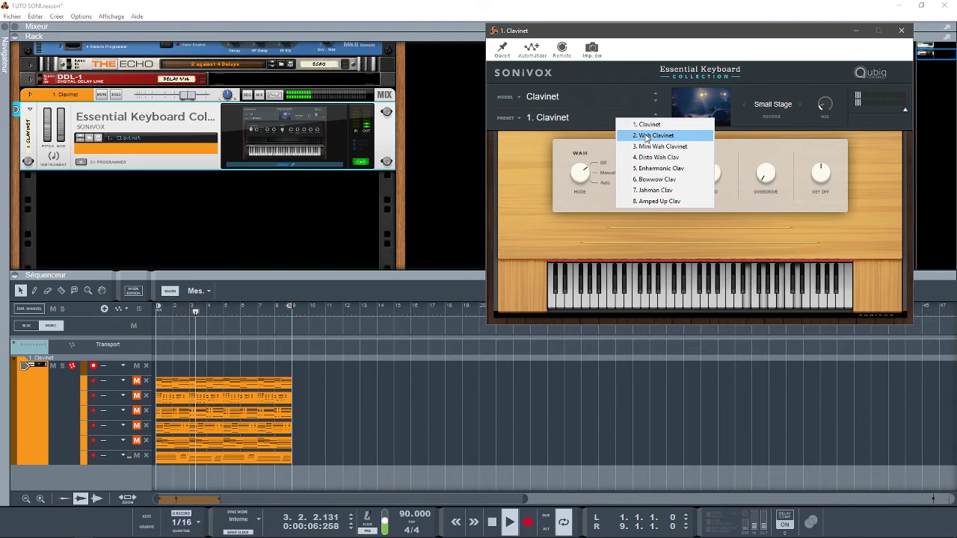
click(647, 136)
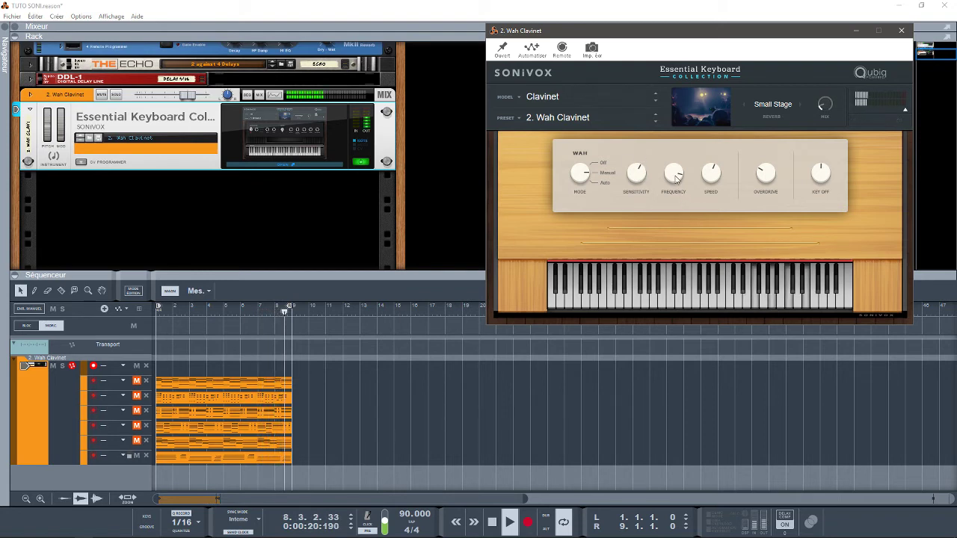
drag(675, 192, 677, 185)
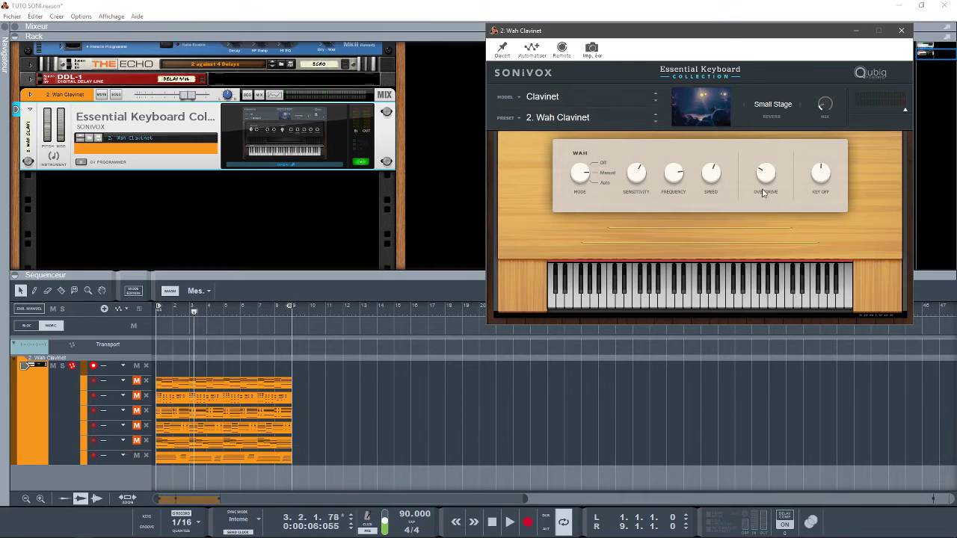
Step: Load the Clavinet preset 4. Disto Wah Clav and play the sequence with it
click(605, 123)
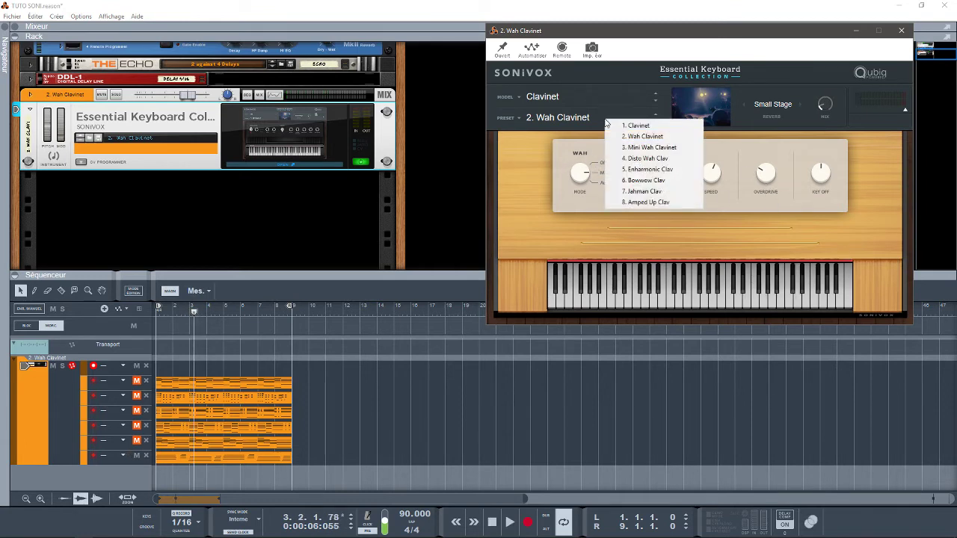
click(660, 159)
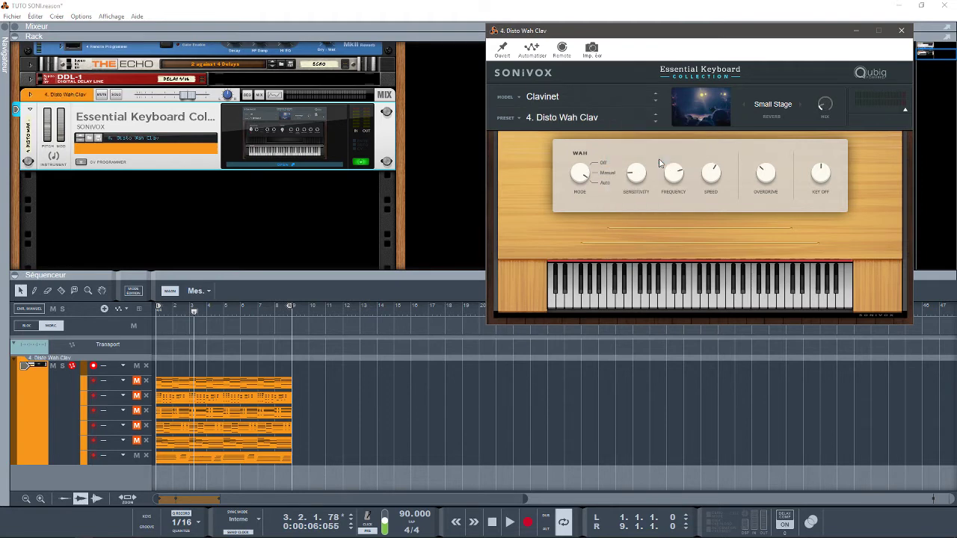
key(space)
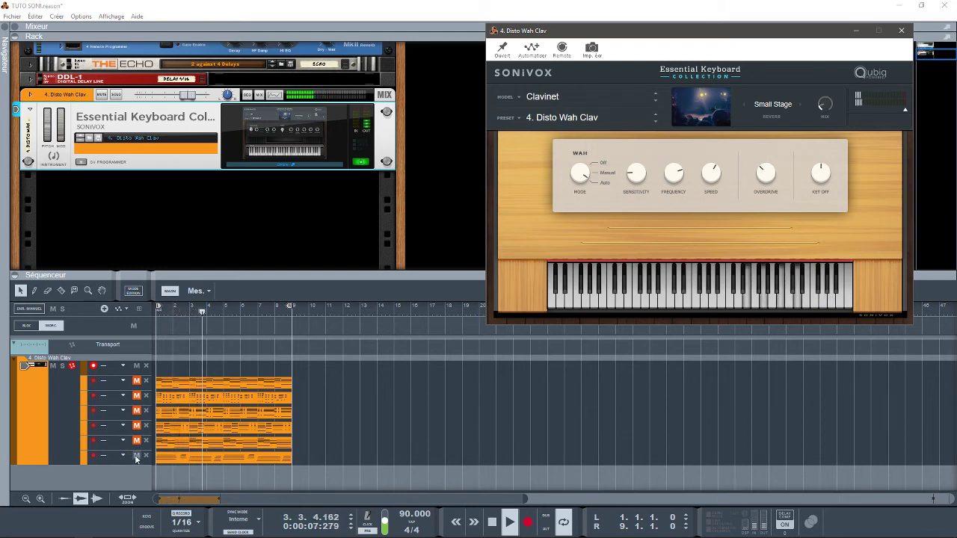
Step: Mute the sixth note lane, unmute the first one, and audition the Clavinet preset 7. Jahman Clav
click(136, 455)
click(137, 380)
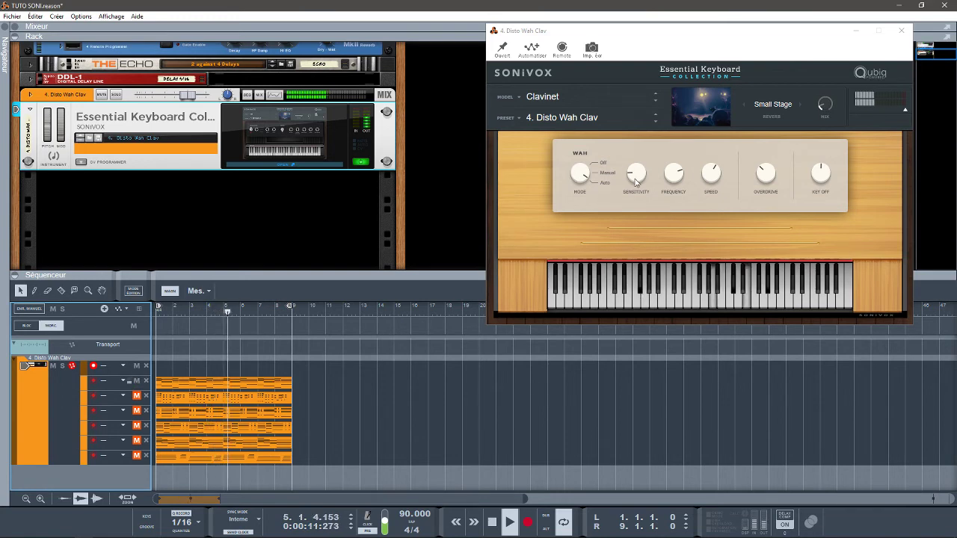
click(621, 120)
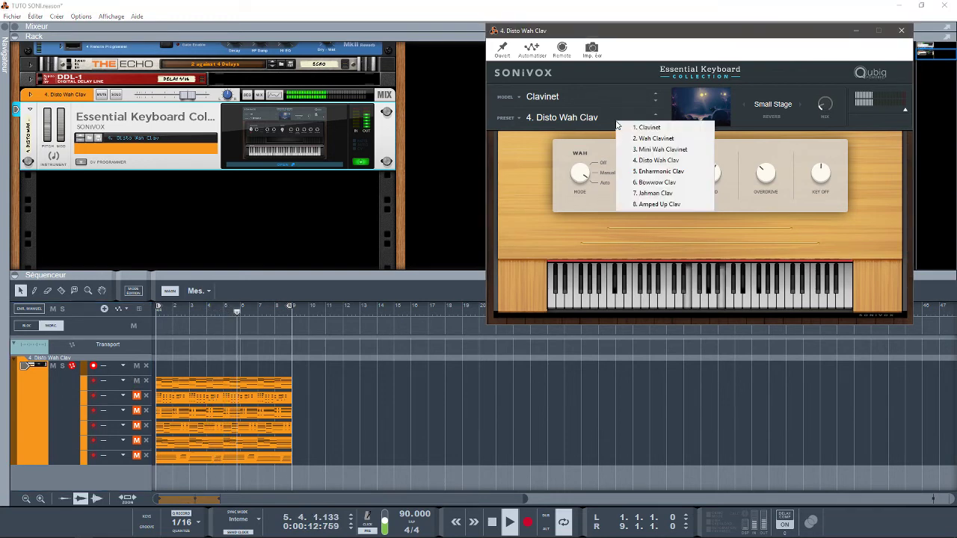
click(651, 193)
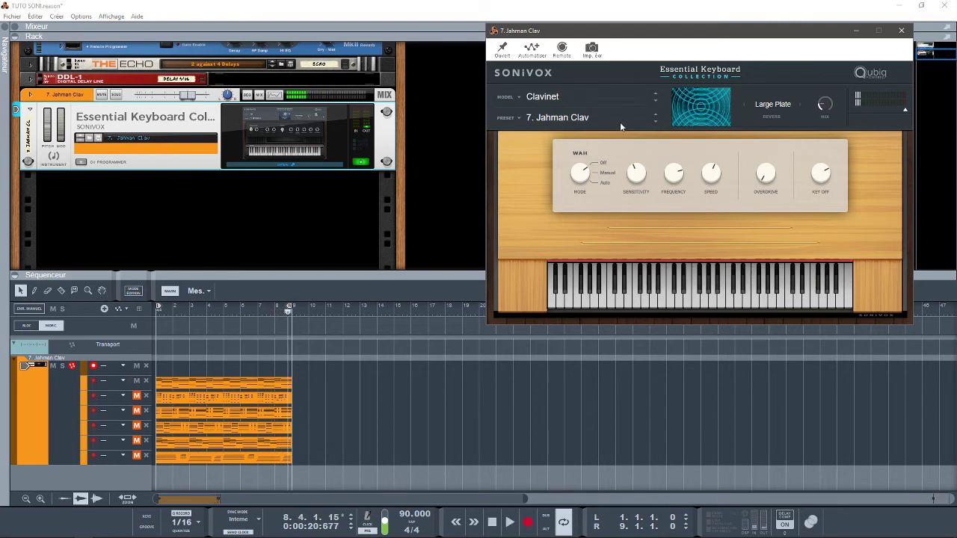
Step: Load the Harmonium model and play the sequence from the start
click(620, 97)
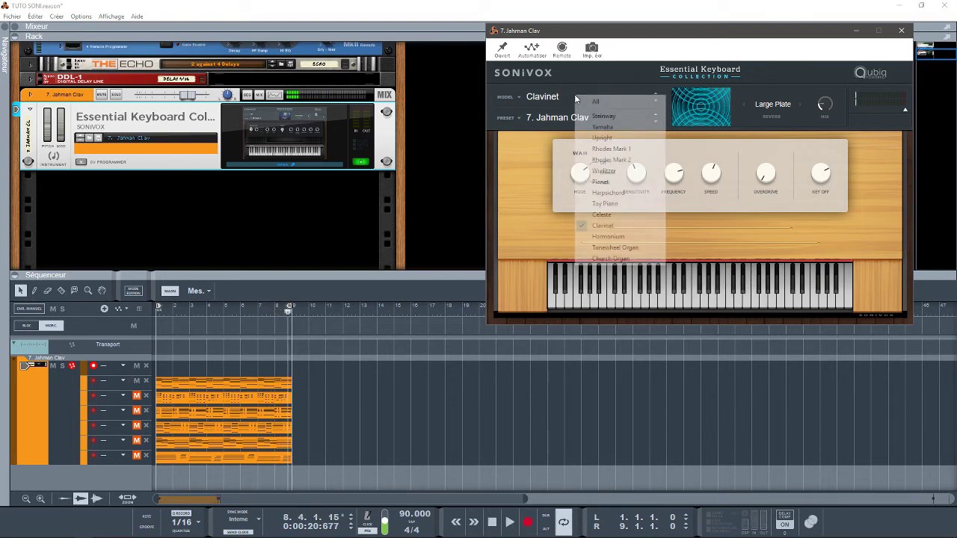
click(619, 237)
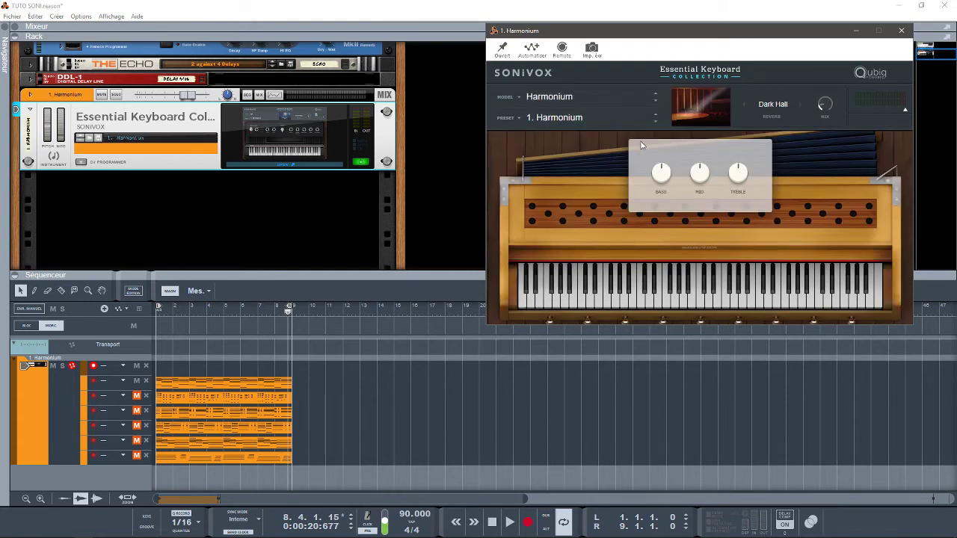
key(space)
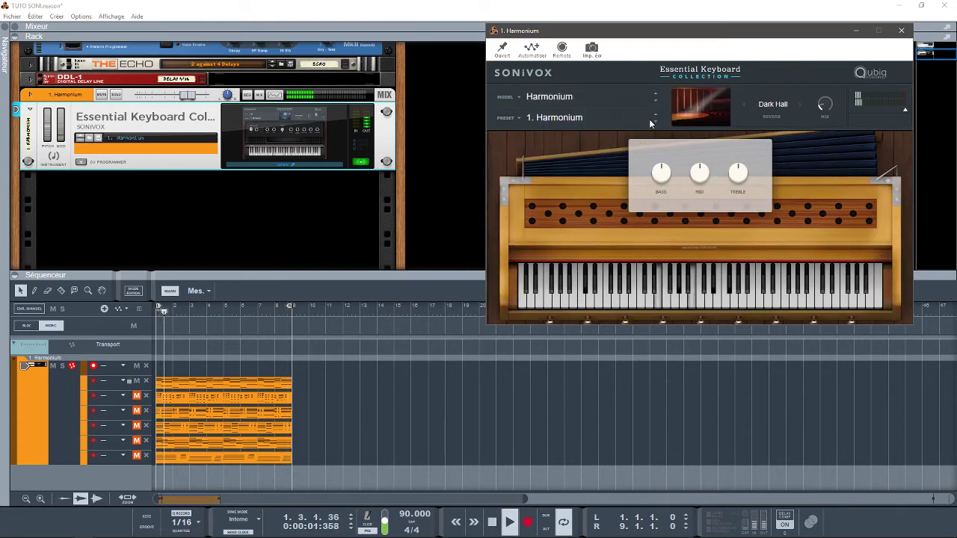
Step: Audition the Harmonium presets 2. Personal Harmonium and 5. Vibradrone
click(620, 120)
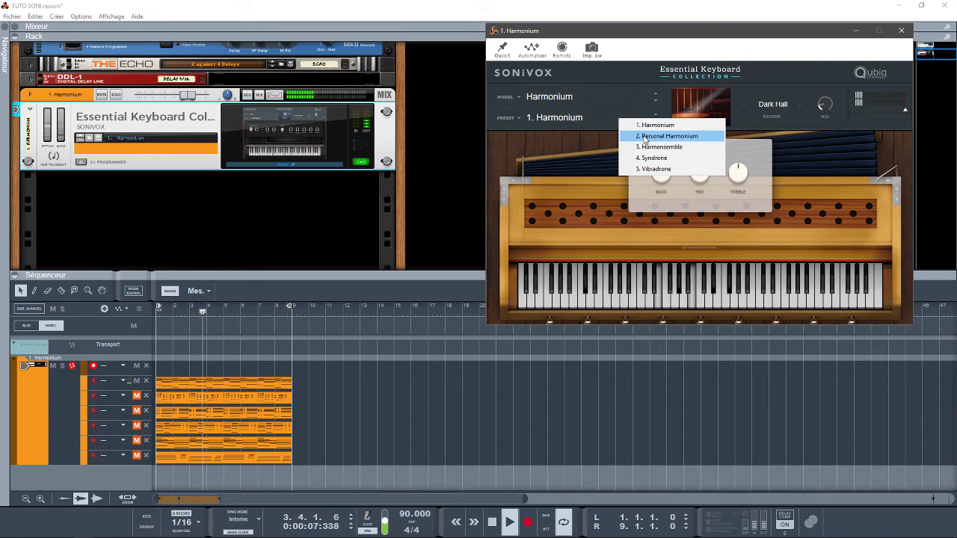
click(644, 140)
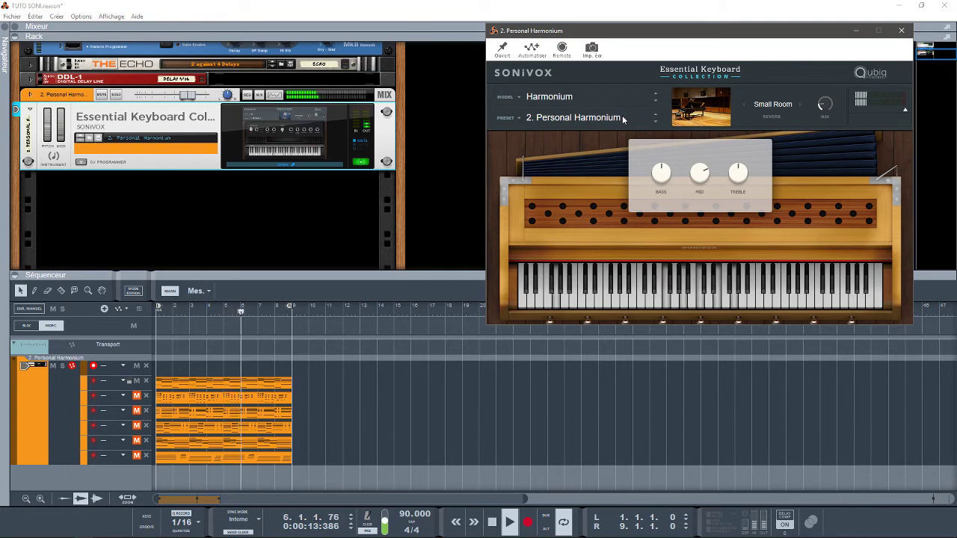
click(622, 117)
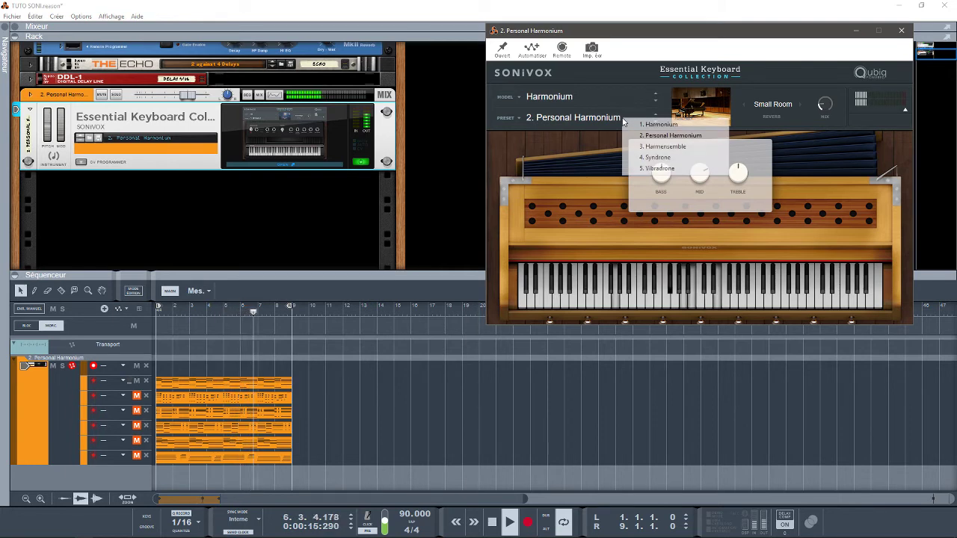
click(652, 169)
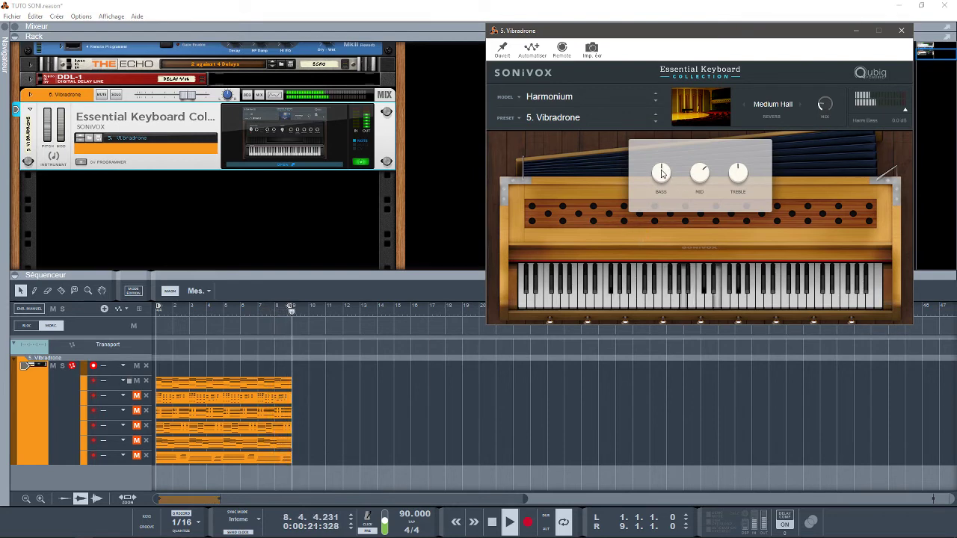
Step: Lower the Vibradrone's bass and mid, raise its treble, and step its reverb through Small Plate and Small Stage to Bright Hall
drag(662, 159, 659, 195)
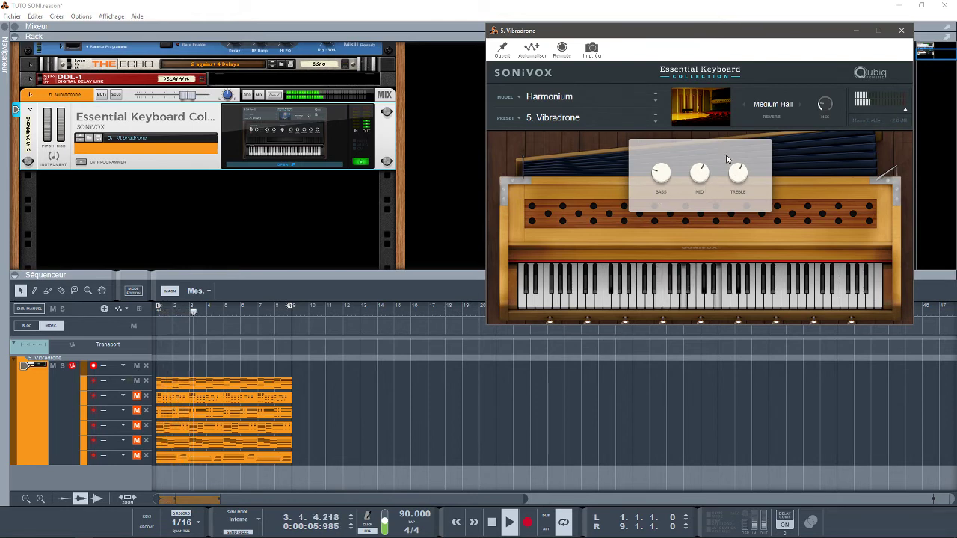
click(800, 102)
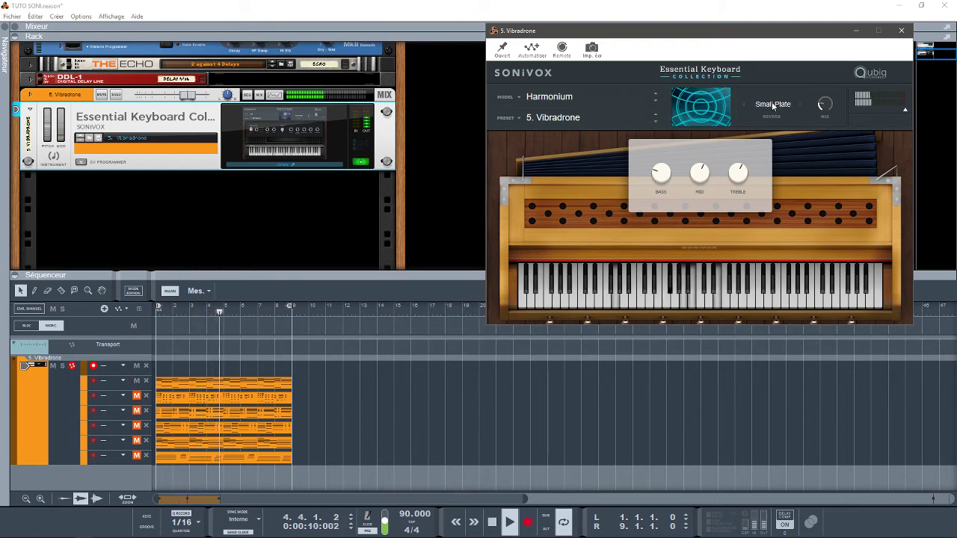
click(800, 102)
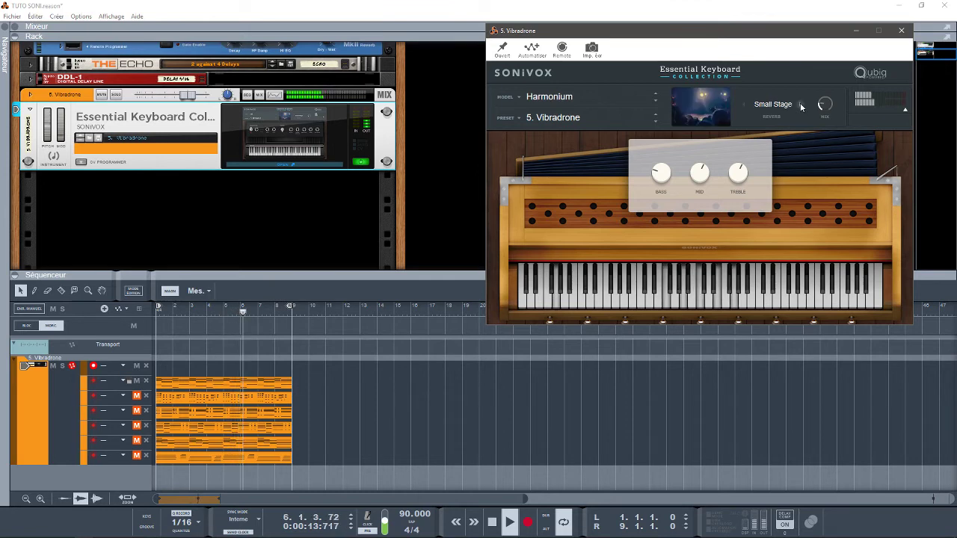
click(800, 103)
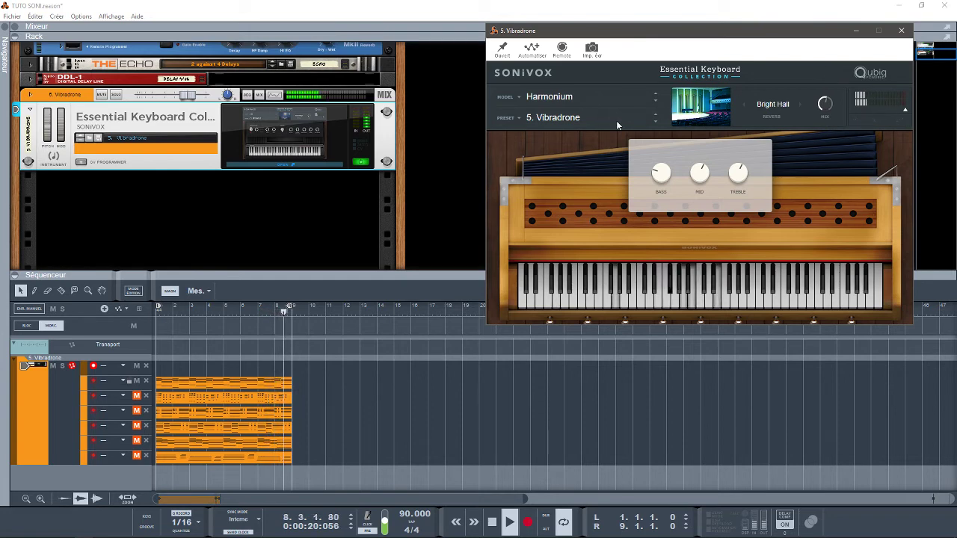
Step: Load the Tonewheel Organ model and play the sequence with Blues Organ 1
click(610, 99)
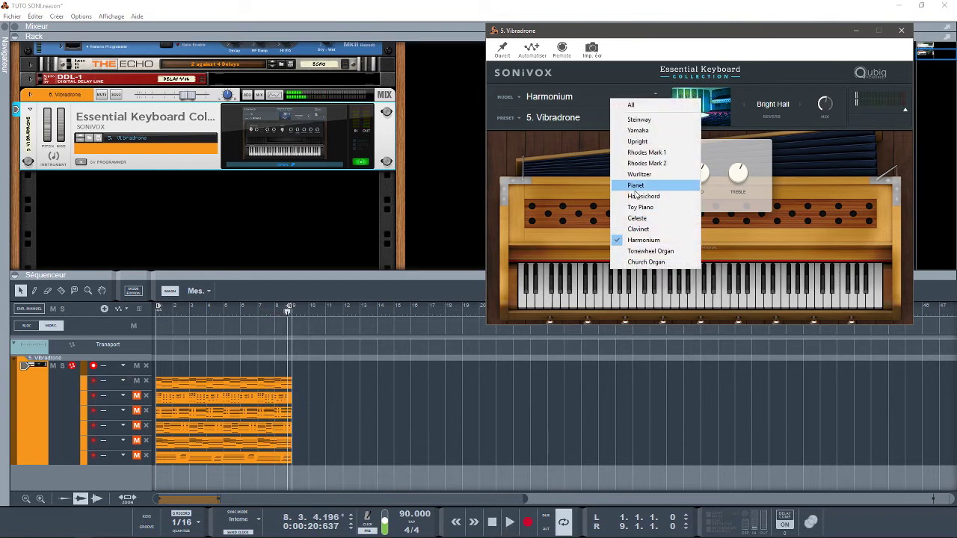
click(652, 252)
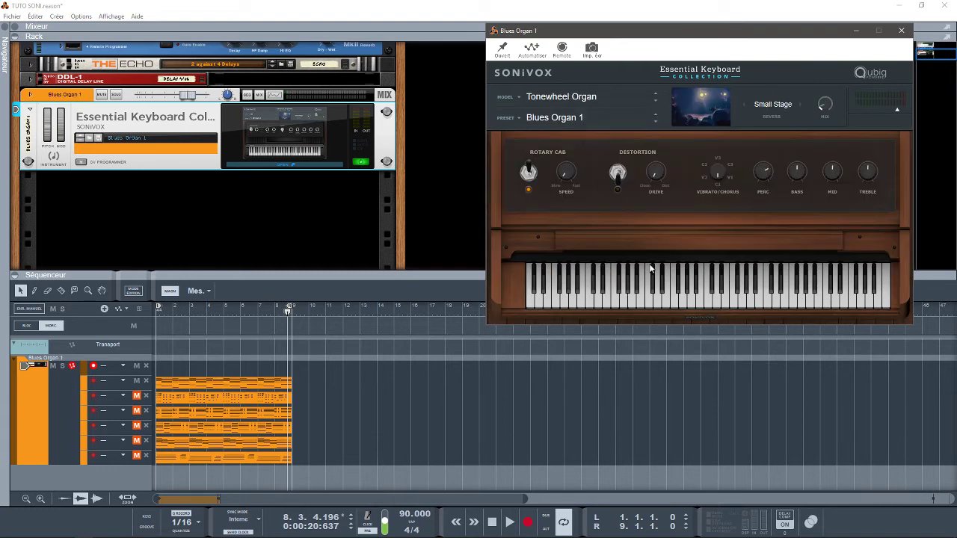
key(space)
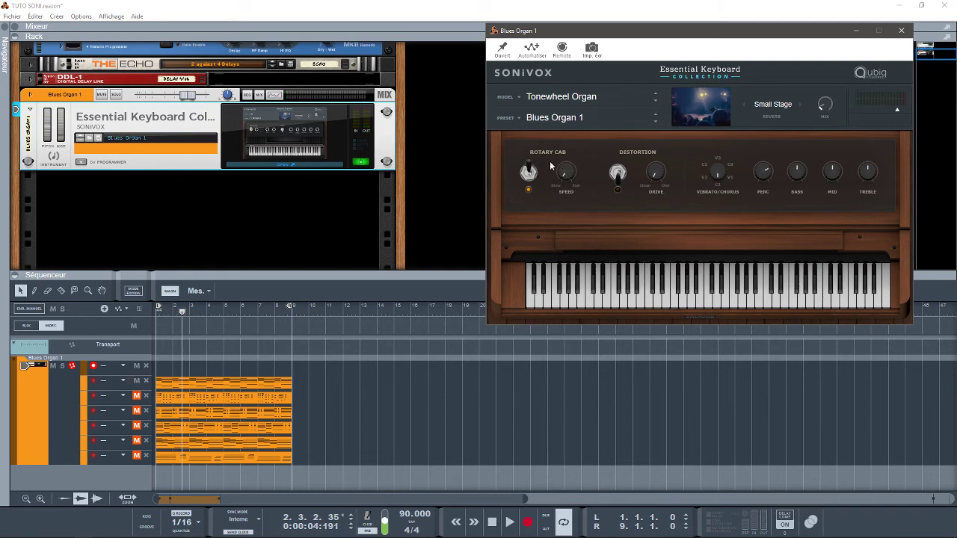
Step: Raise the organ's rotary cab speed during playback, try the distortion with drive at 4, and switch the distortion back off
key(space)
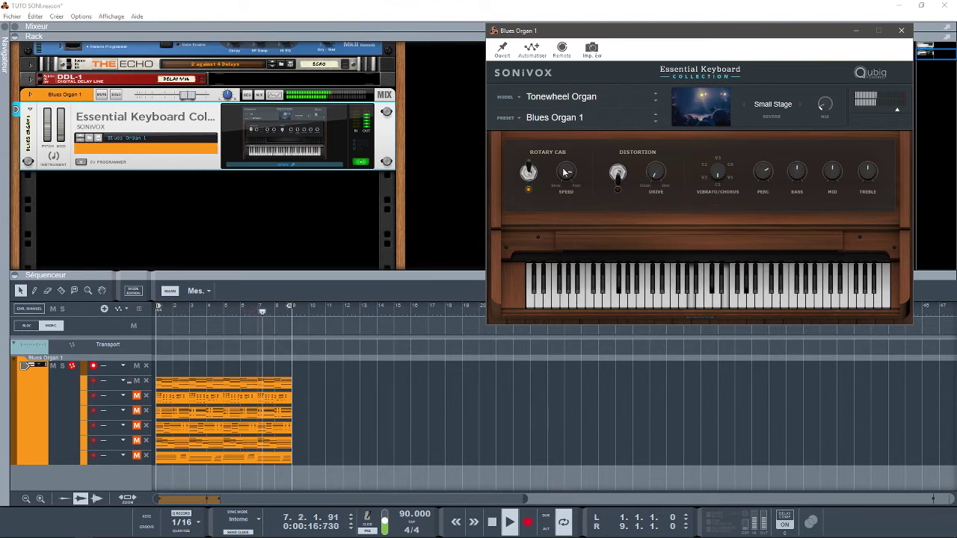
mouse_move(571, 176)
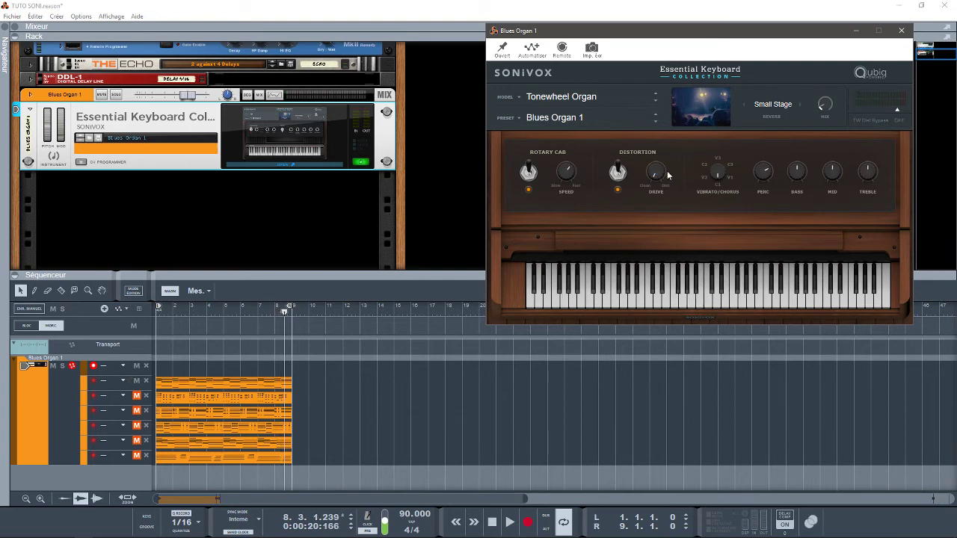
key(space)
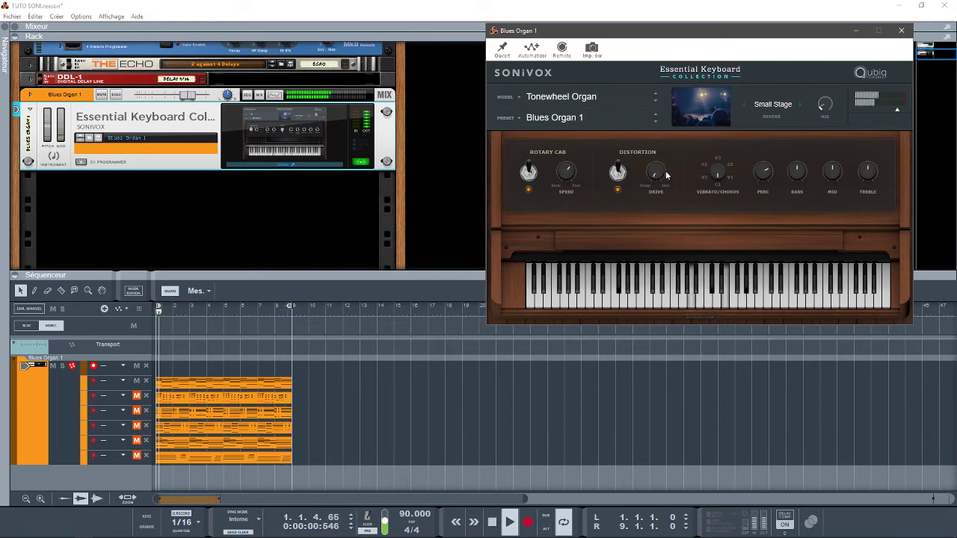
mouse_move(668, 175)
mouse_down()
mouse_move(666, 92)
mouse_move(666, 168)
mouse_up()
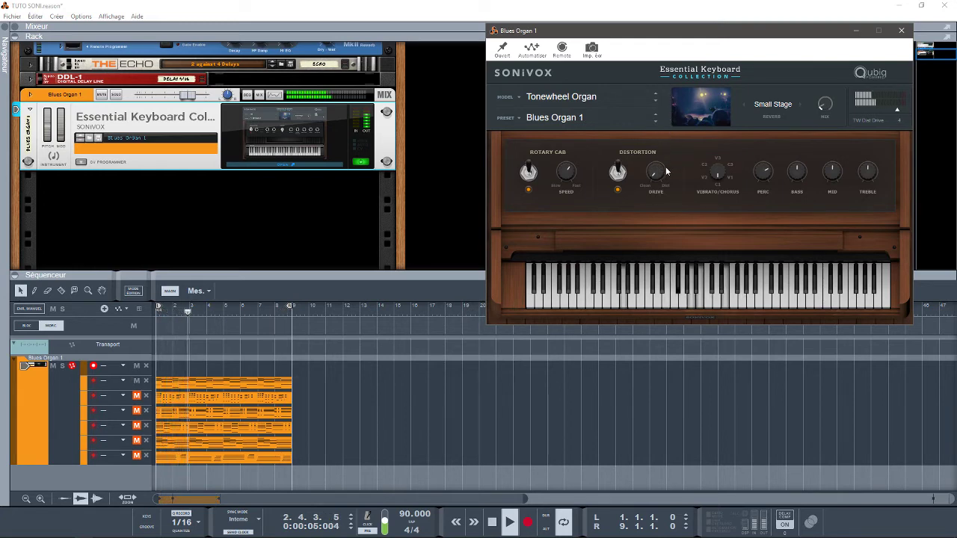
click(618, 172)
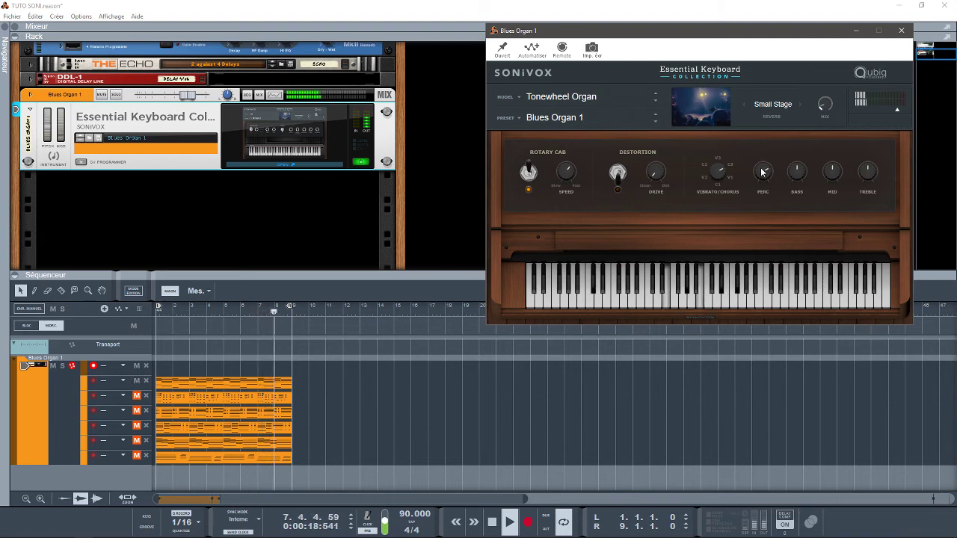
Step: Change the organ's vibrato/chorus and percussion settings, lower its bass and treble, and raise its mid
drag(762, 169, 864, 195)
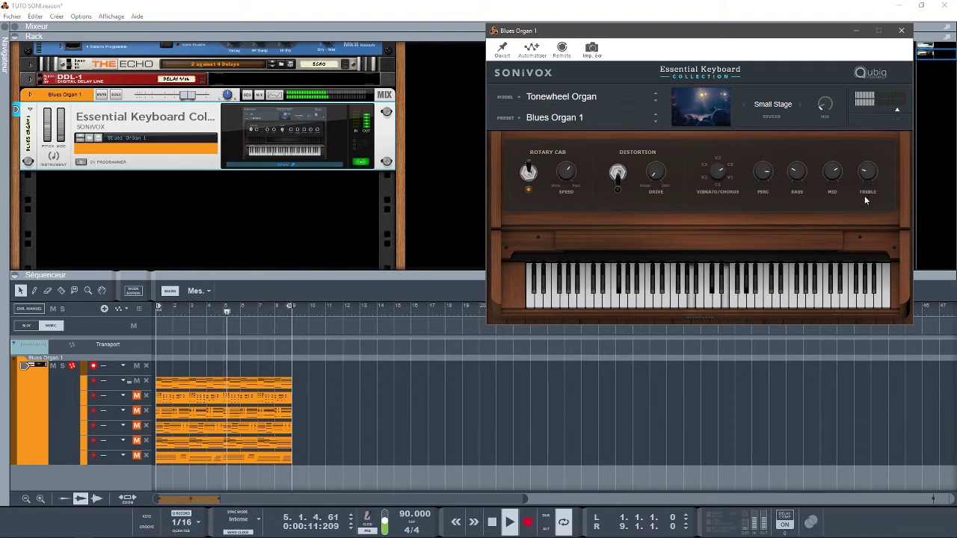
Step: Look through the organ's model and preset lists, and load the Church Organ model
click(571, 100)
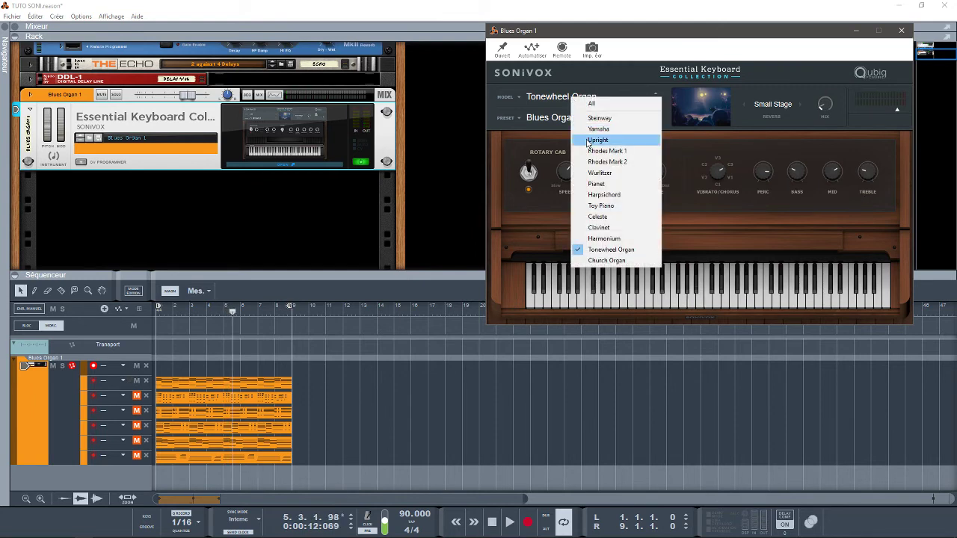
click(551, 122)
click(566, 119)
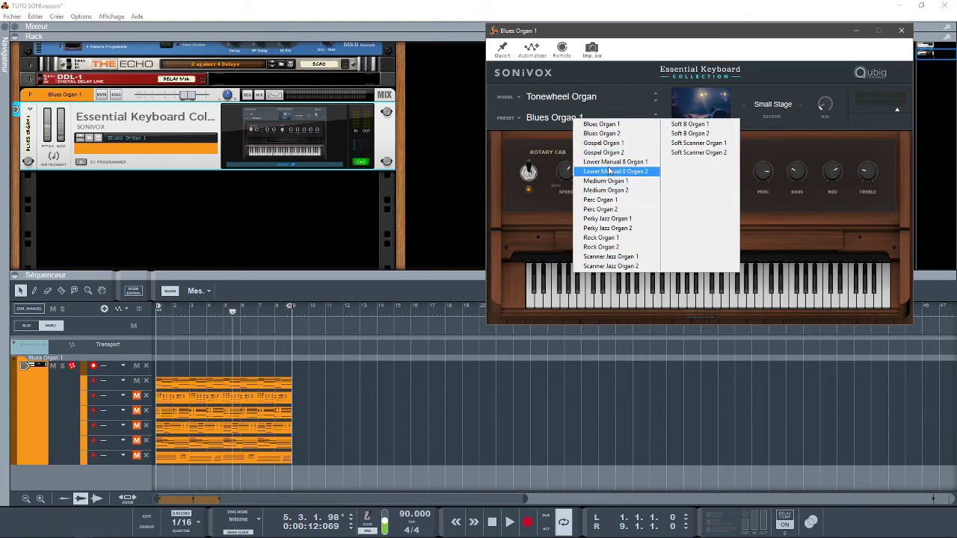
click(557, 98)
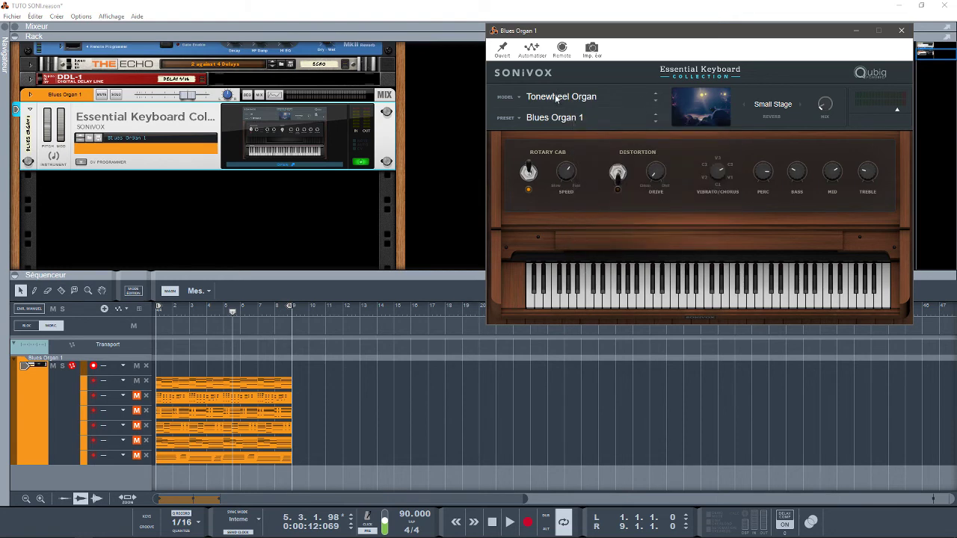
click(556, 98)
click(596, 261)
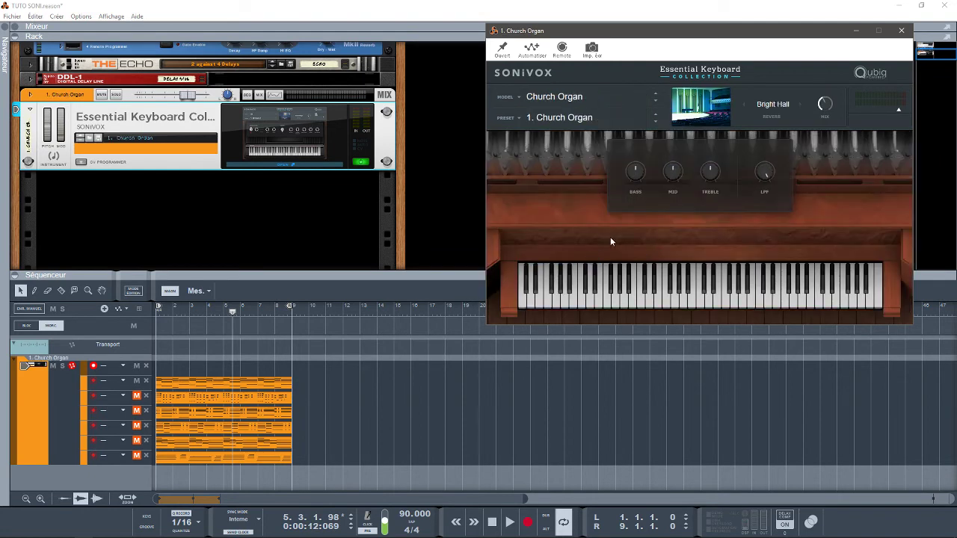
Step: Play the church organ from the start, mute the first note lane, unmute the last one, and resume playback
key(space)
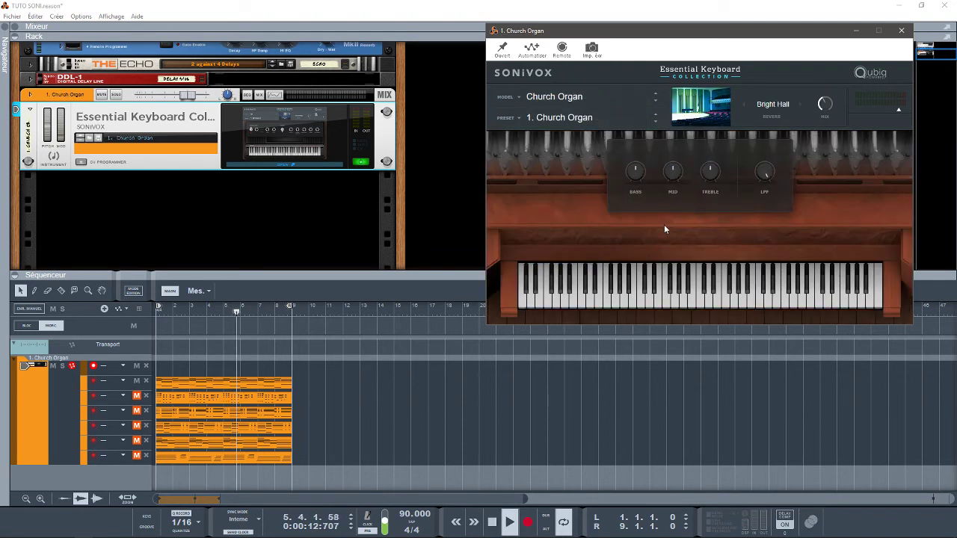
key(KP_1)
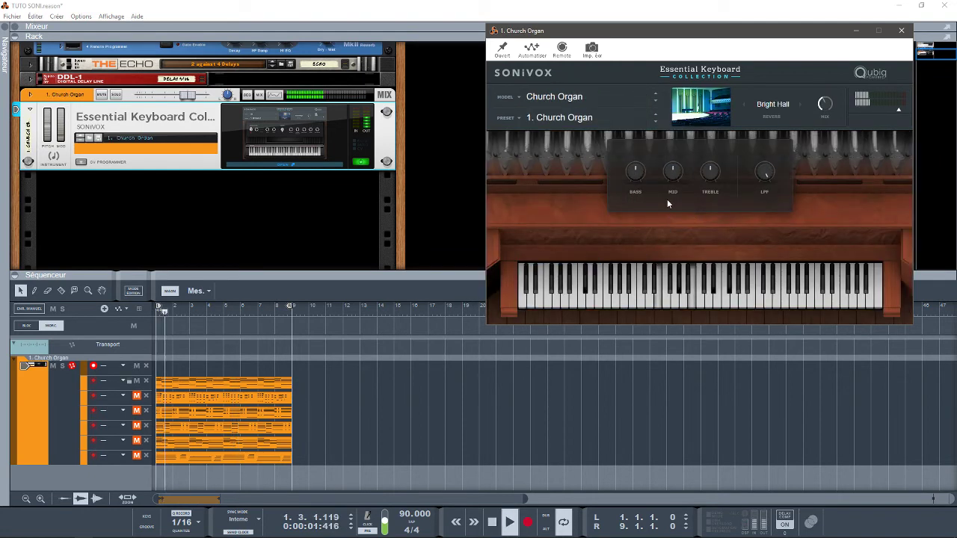
key(space)
click(137, 456)
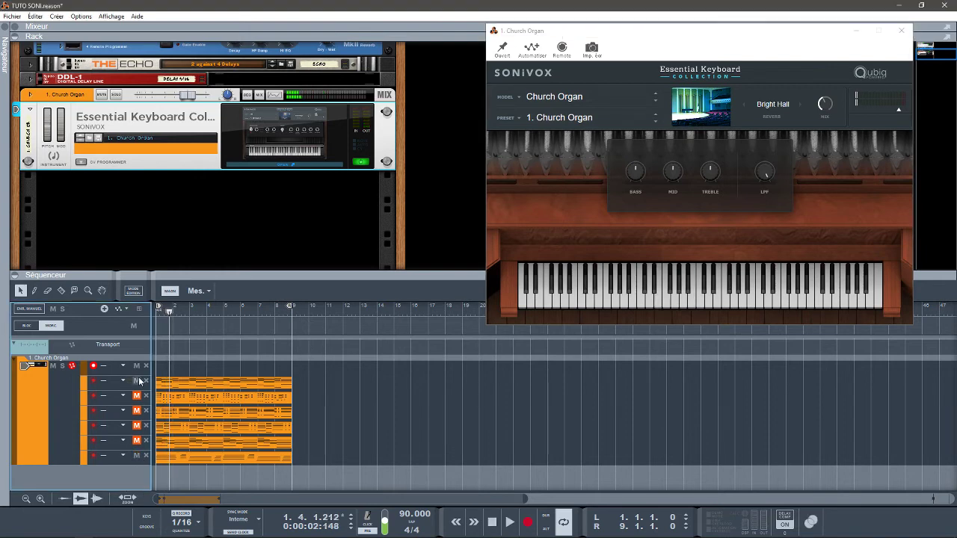
key(space)
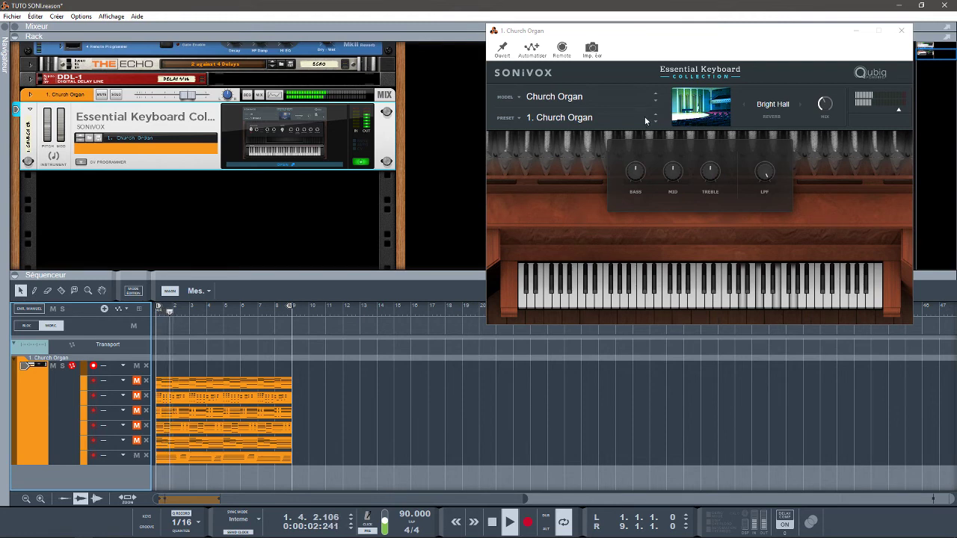
Step: Audition the 2. Cathedral Organ preset during playback, followed by 3. Small Town Organ
click(608, 117)
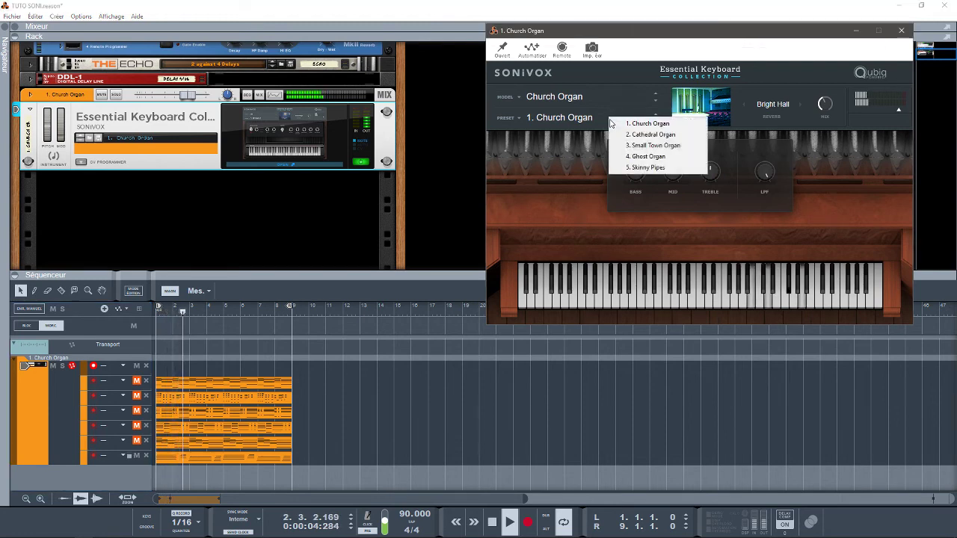
click(660, 135)
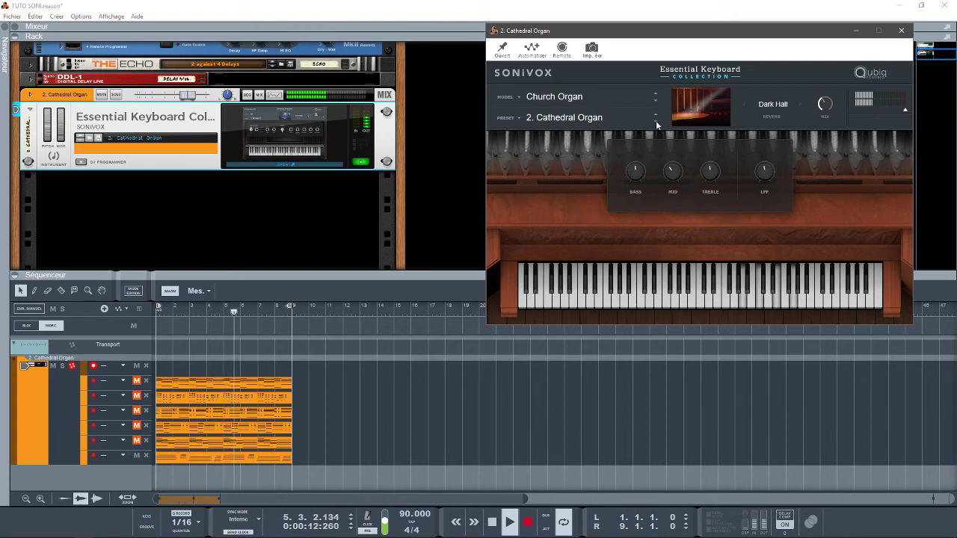
click(655, 120)
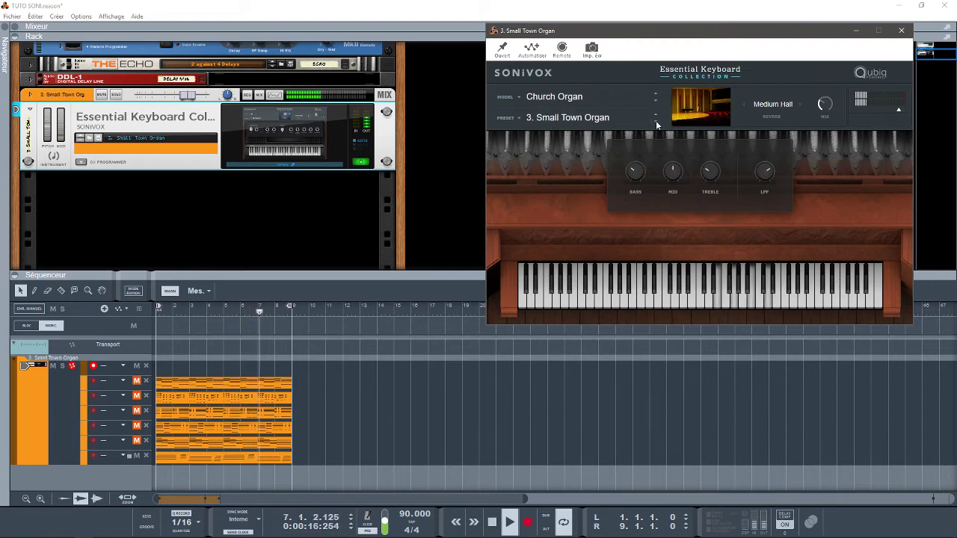
Step: Sweep the Small Town Organ's low-pass filter down and back up, restarting playback to hear the change
drag(767, 171, 773, 211)
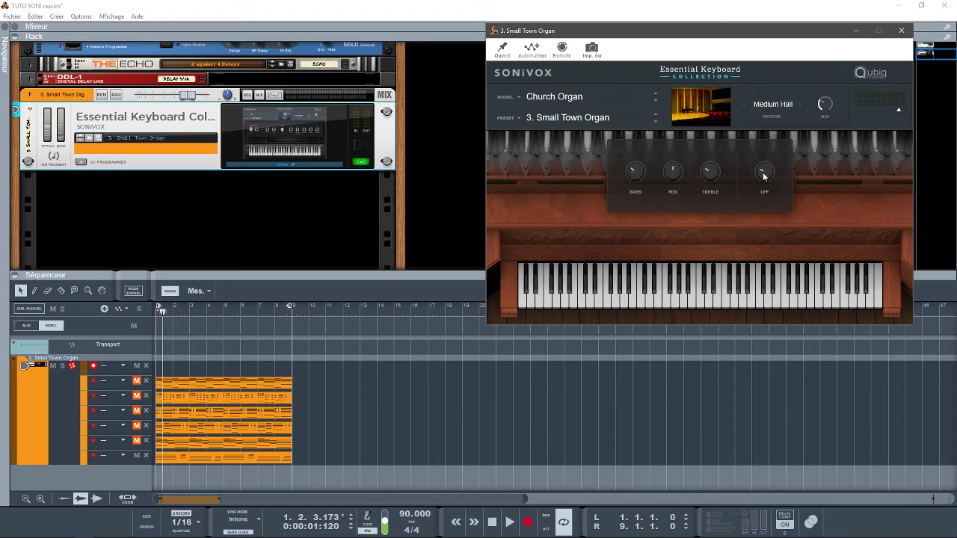
key(space)
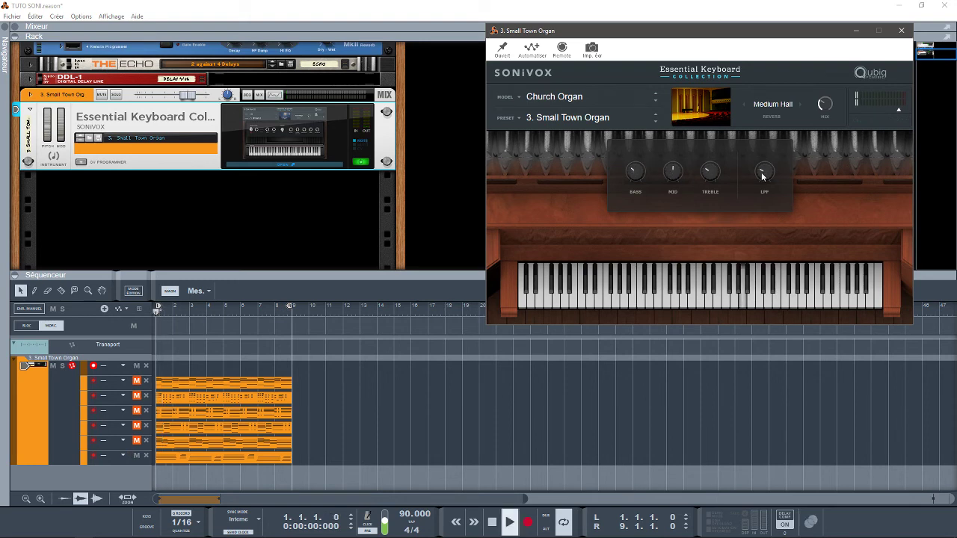
drag(762, 177, 756, 129)
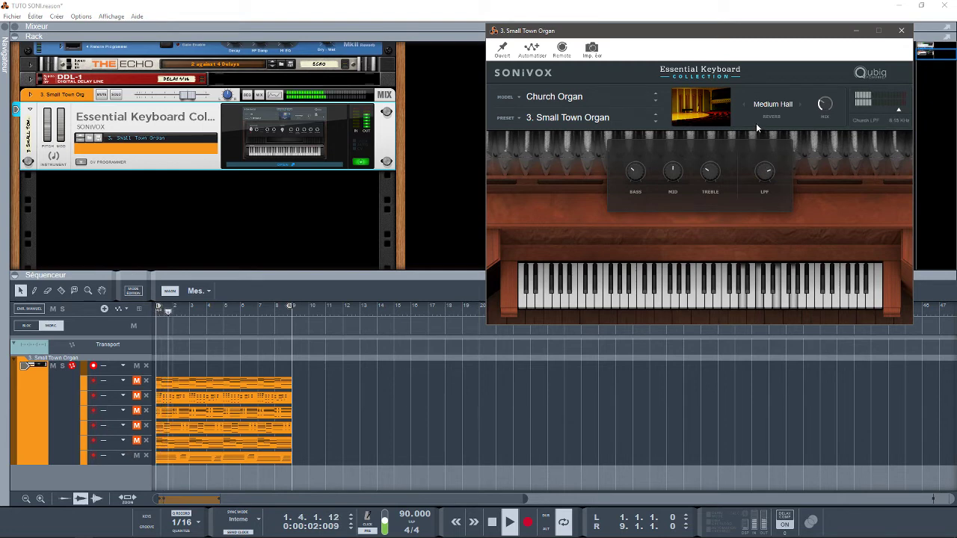
drag(757, 173, 758, 125)
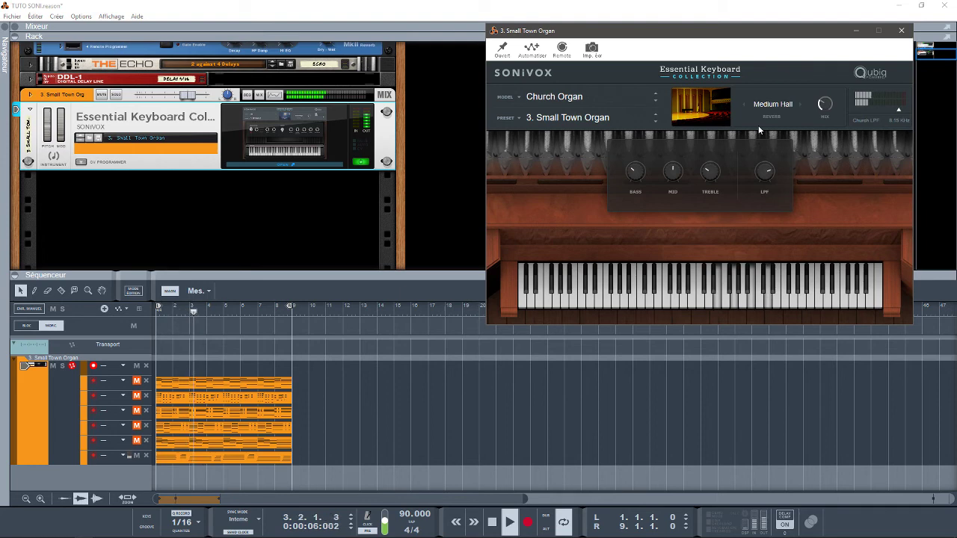
Step: Load the Celeste model, play the sequence from the start, and audition its 2. Bright and Roomy preset before stopping playback
click(598, 96)
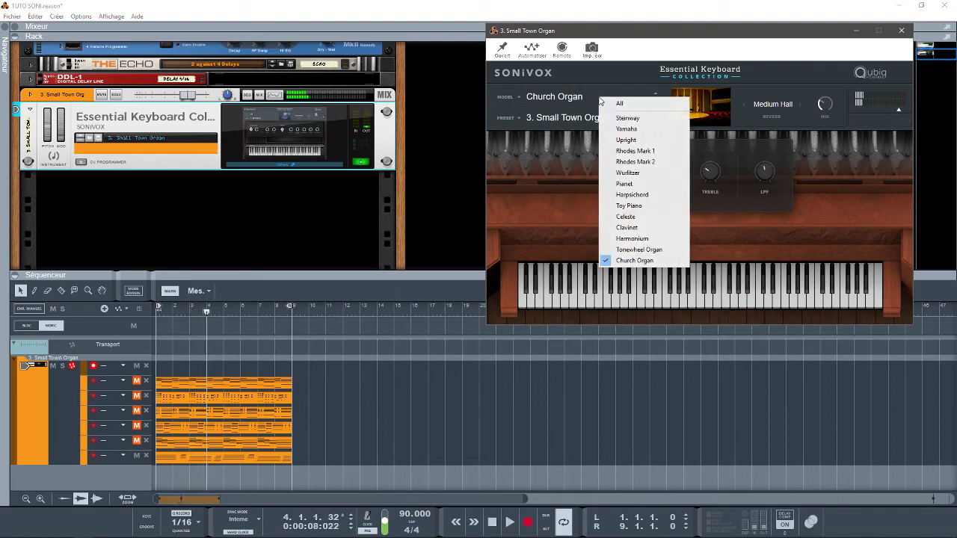
click(628, 216)
key(shift+Return)
key(space)
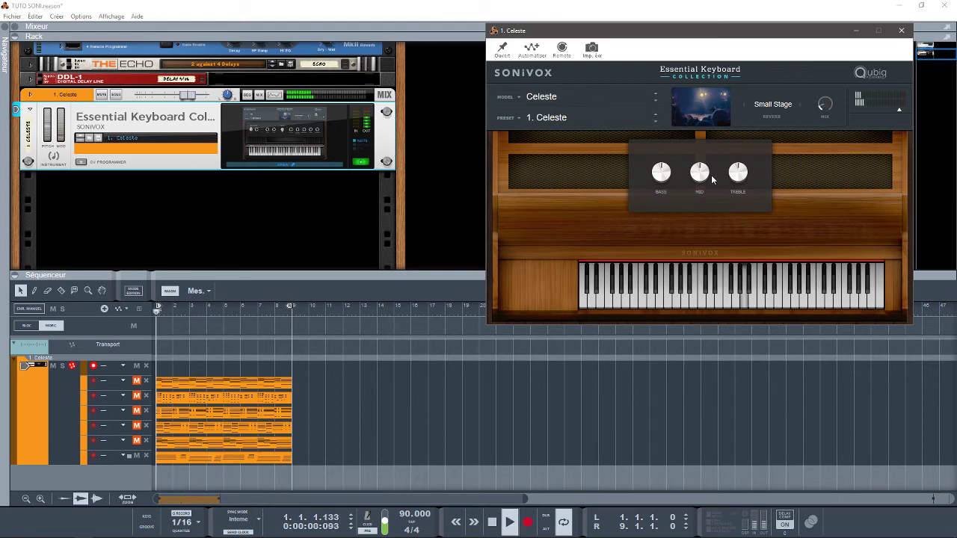
click(616, 115)
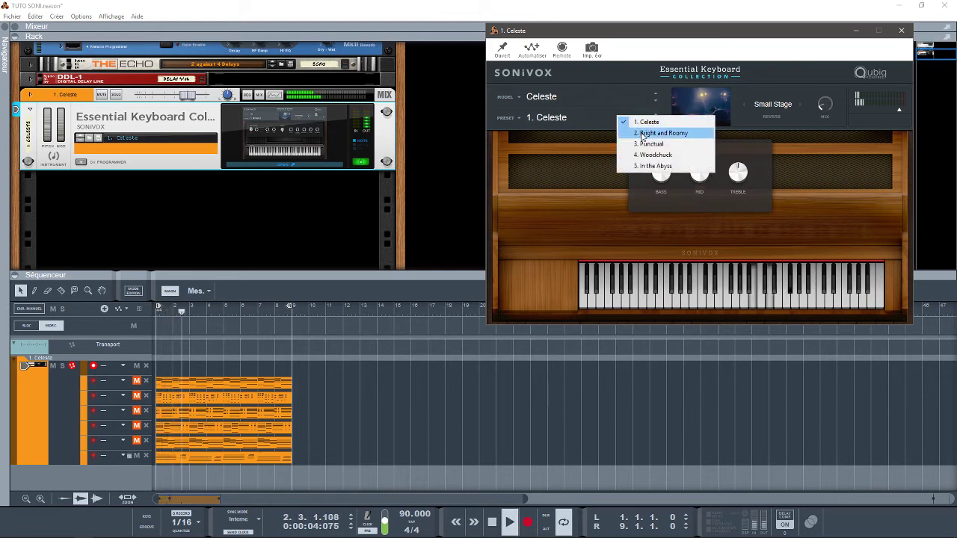
click(642, 133)
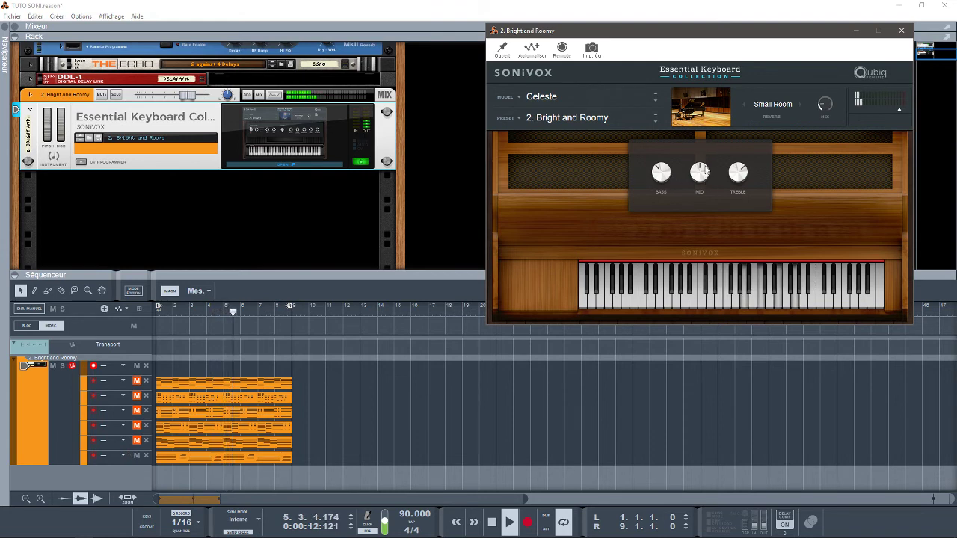
key(space)
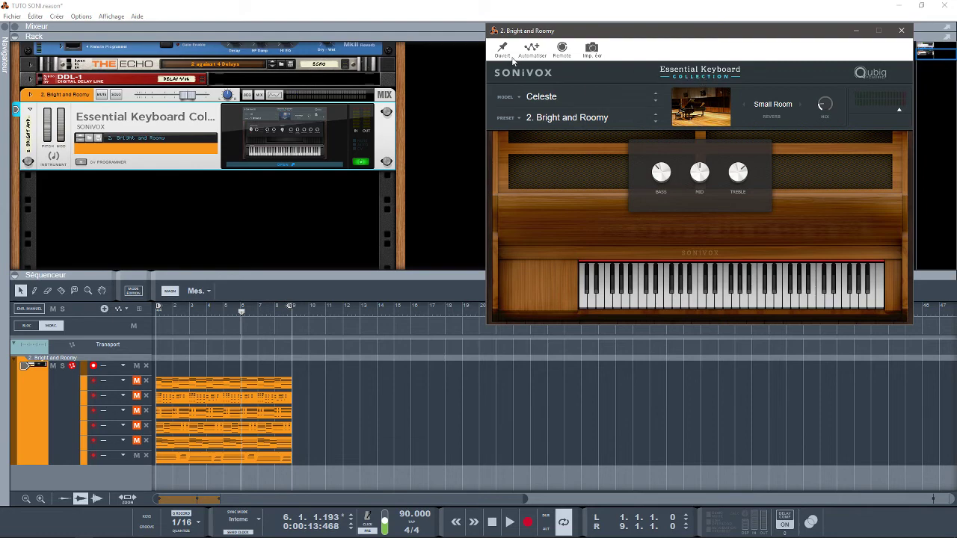
Step: Bring the TUTO SONI song back to the front and close it without saving its changes
click(12, 18)
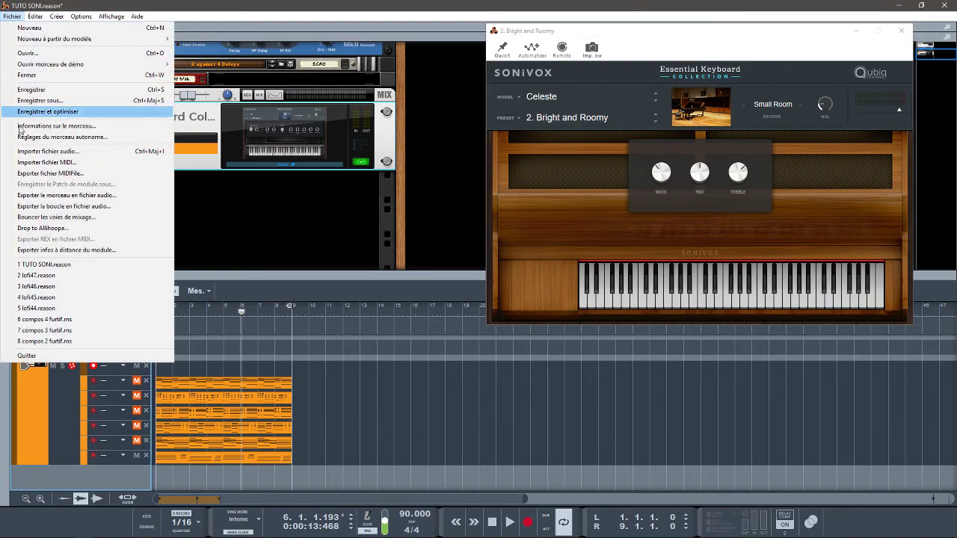
key(Escape)
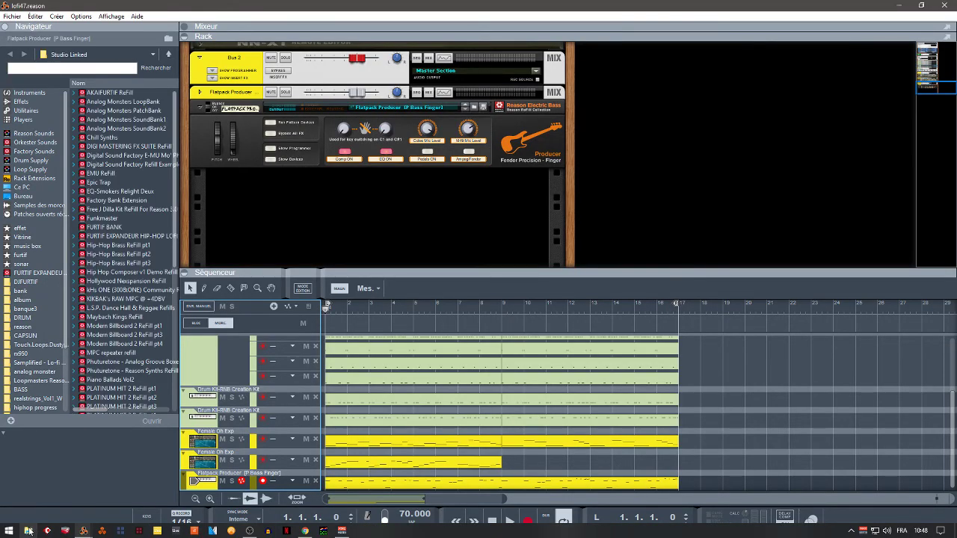
mouse_move(84, 532)
click(93, 465)
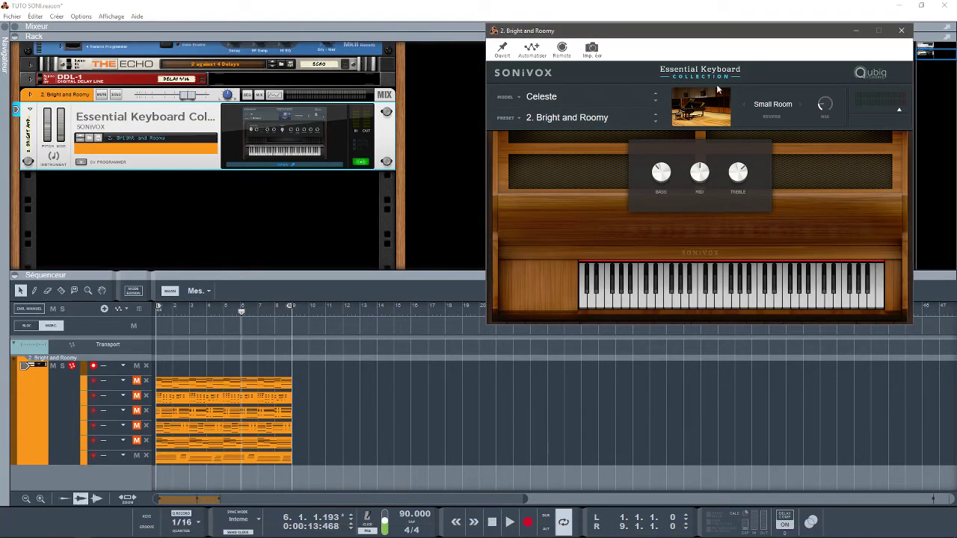
click(944, 6)
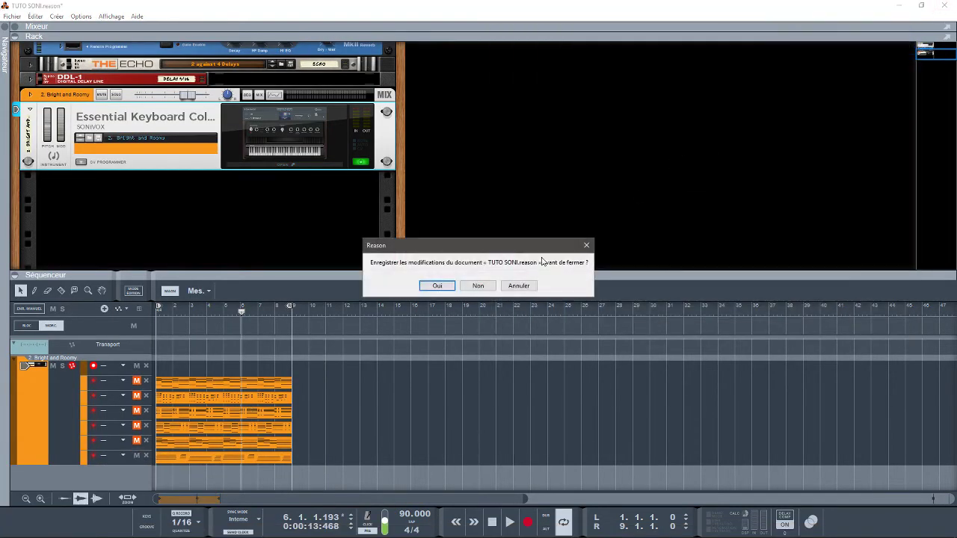
click(463, 287)
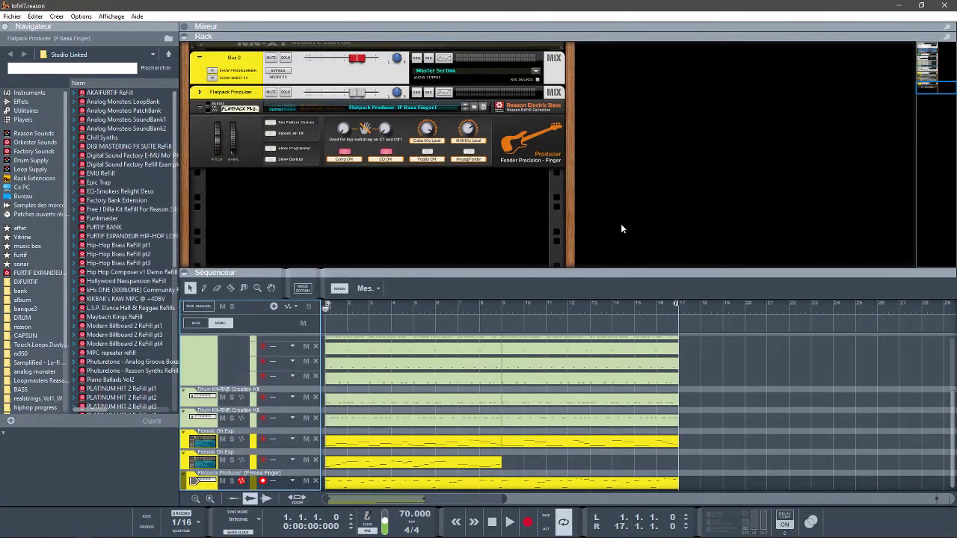
Step: Collapse the lofi47 song's sequencer and open the VIP_x64 instrument from the rack
click(184, 273)
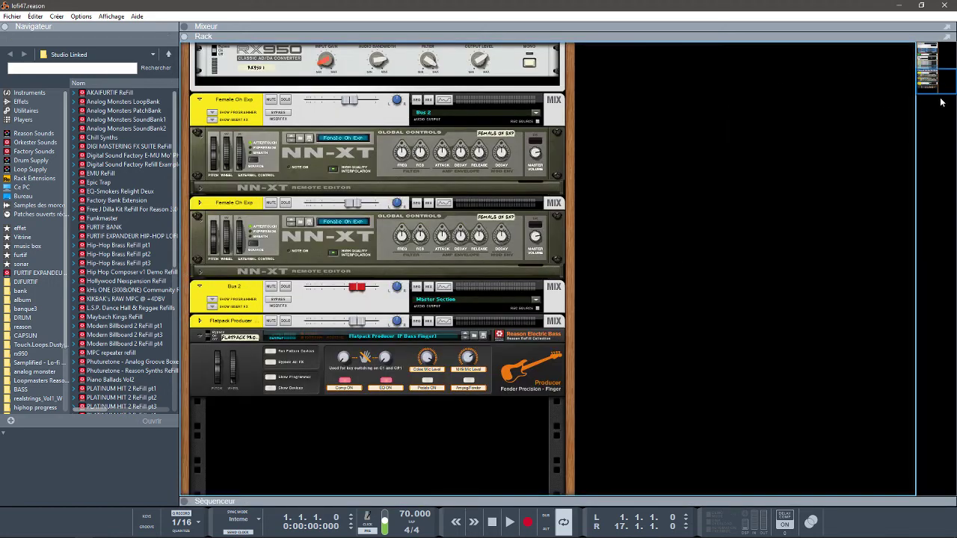
drag(923, 80, 909, 68)
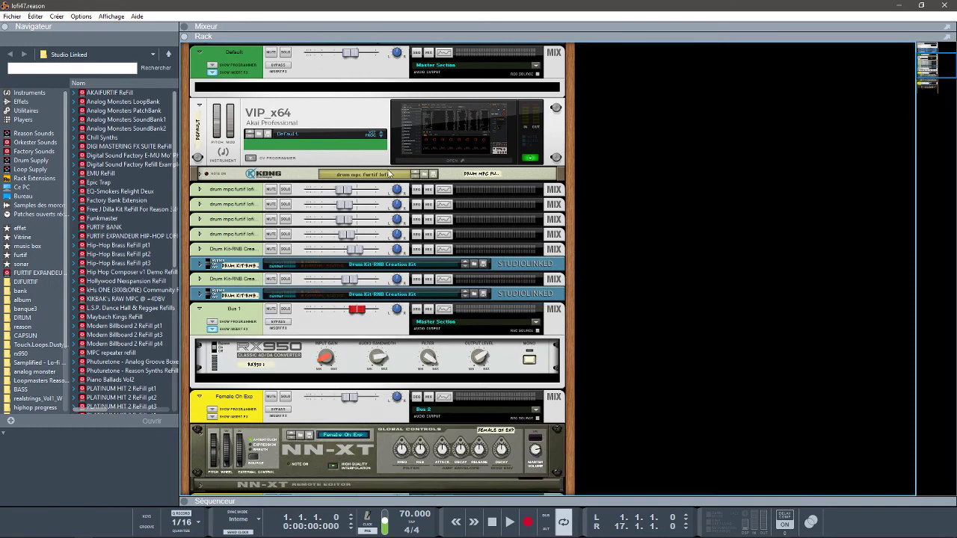
click(421, 166)
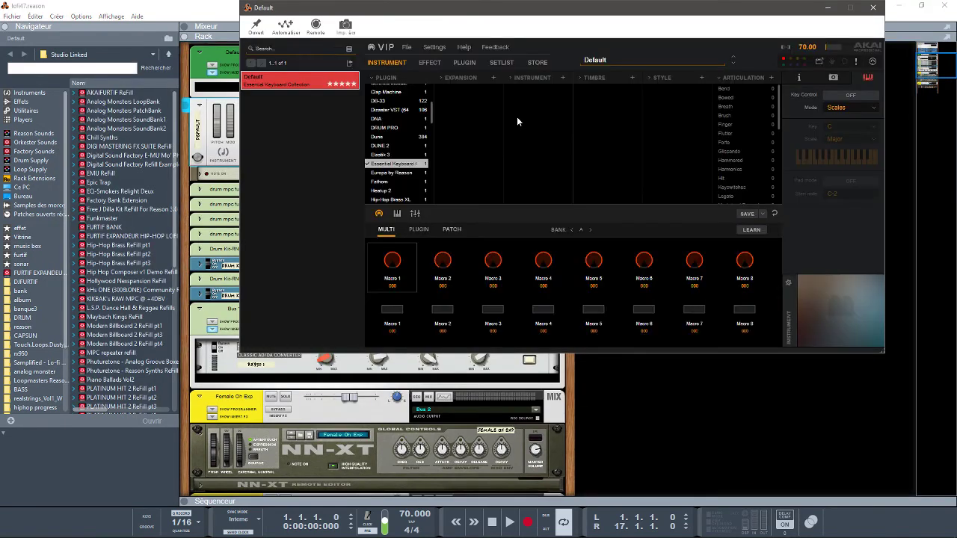
Step: Show the Essential Keyboard Collection interface hosted in VIP_x64, and close both plugin windows
click(837, 303)
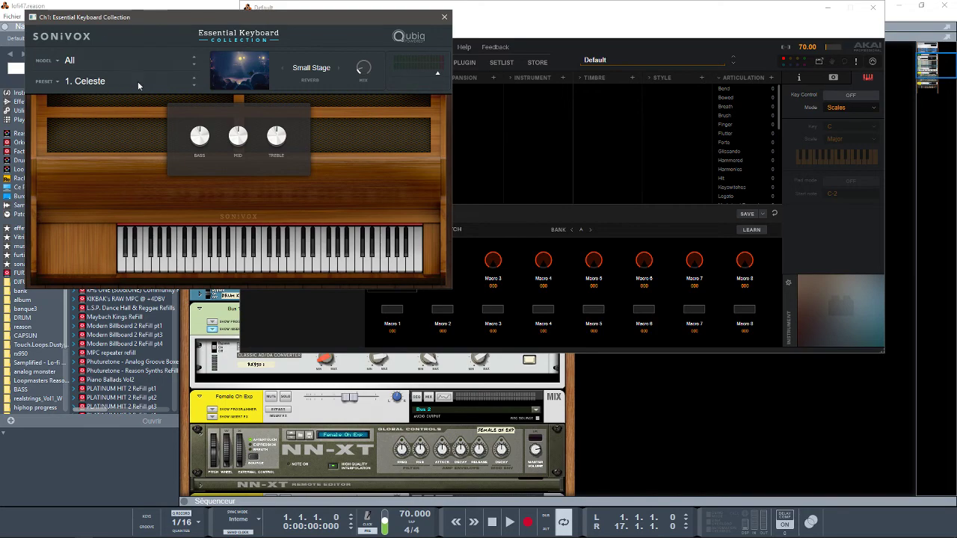
click(445, 17)
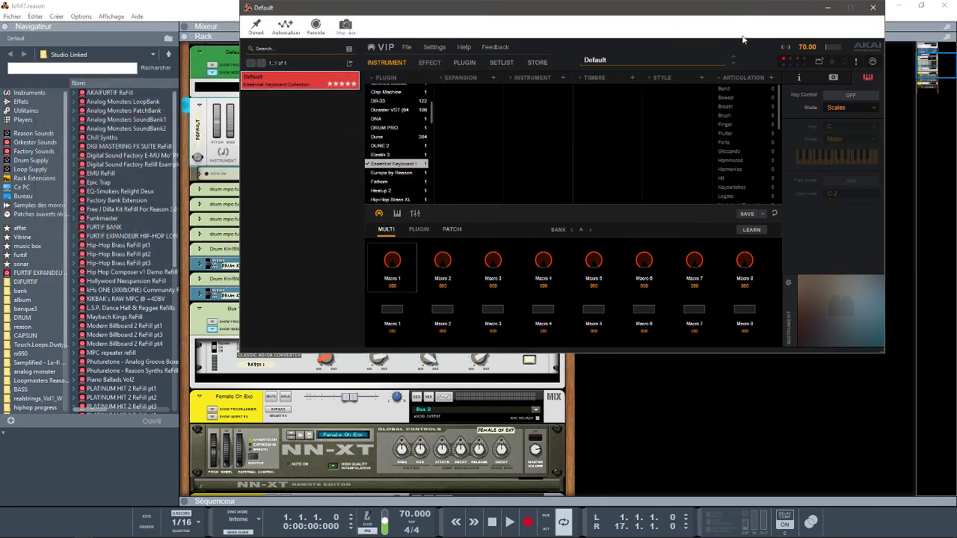
click(872, 7)
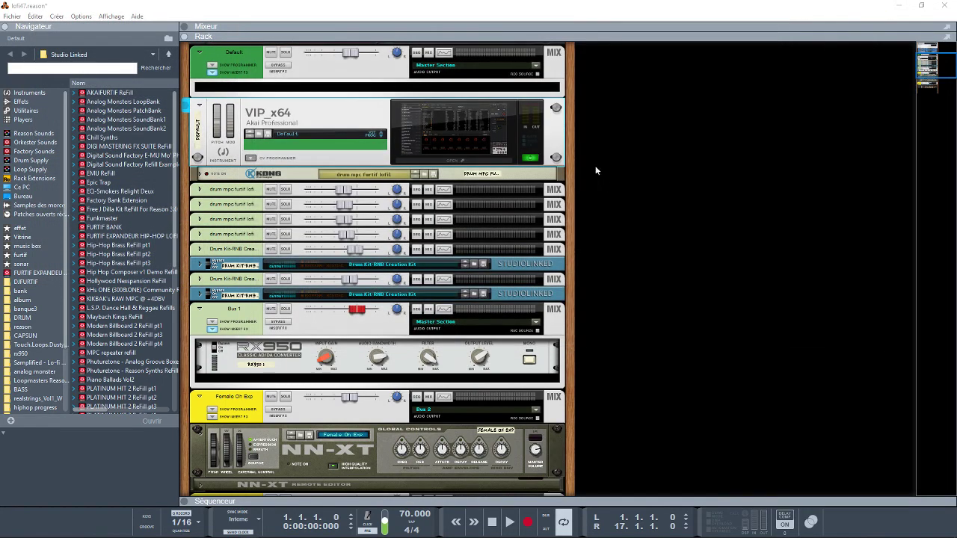
Step: Solo the VIP_x64 instrument's mix channel, play the song, and unfold the Kong drum device to show the rack below
click(285, 53)
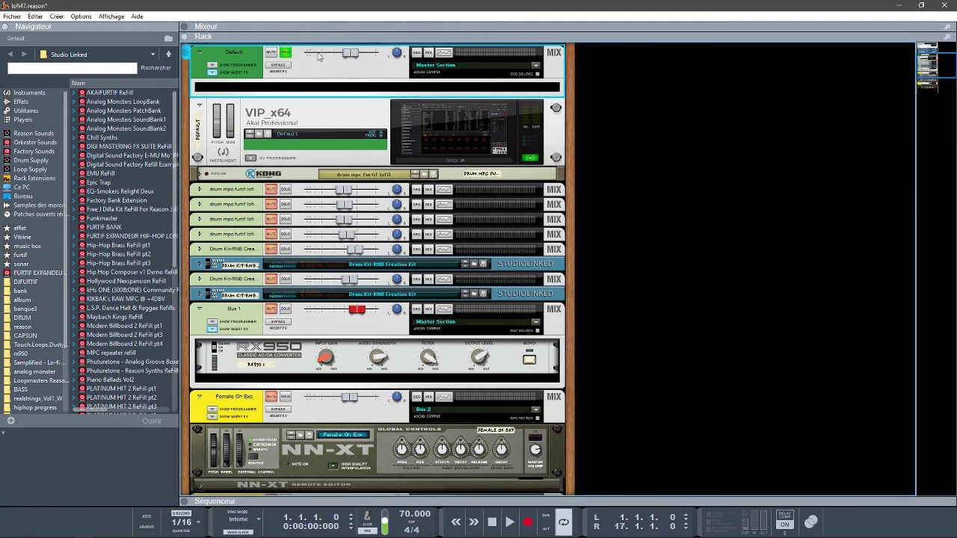
key(space)
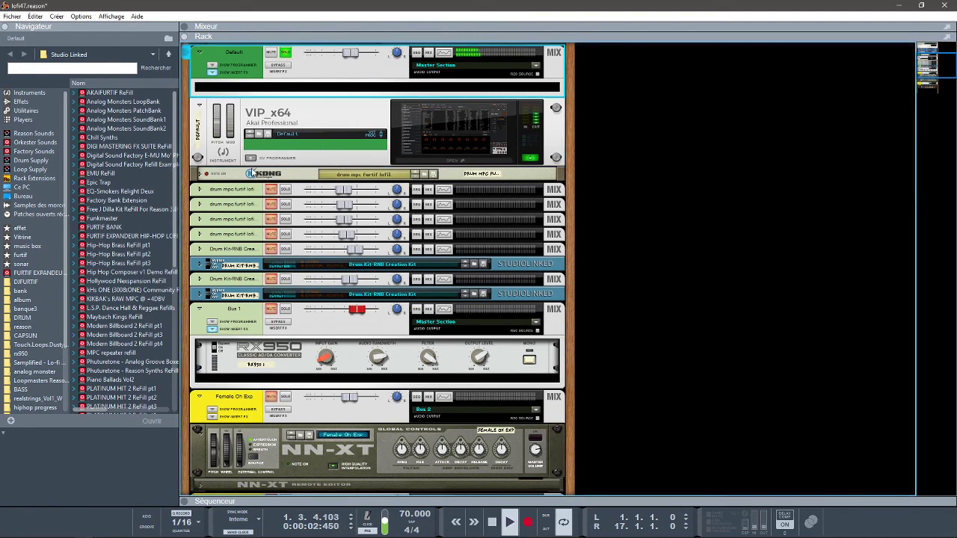
click(201, 174)
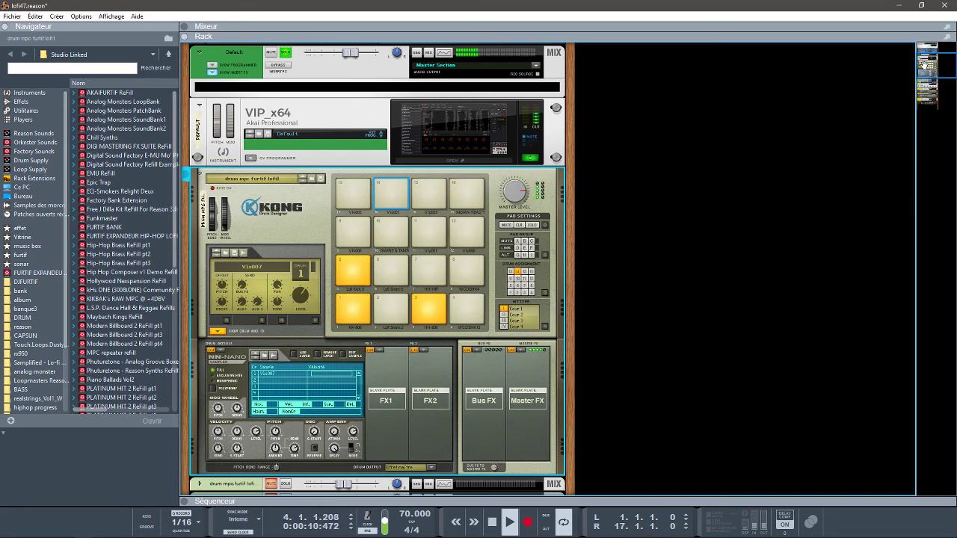
drag(923, 64, 927, 77)
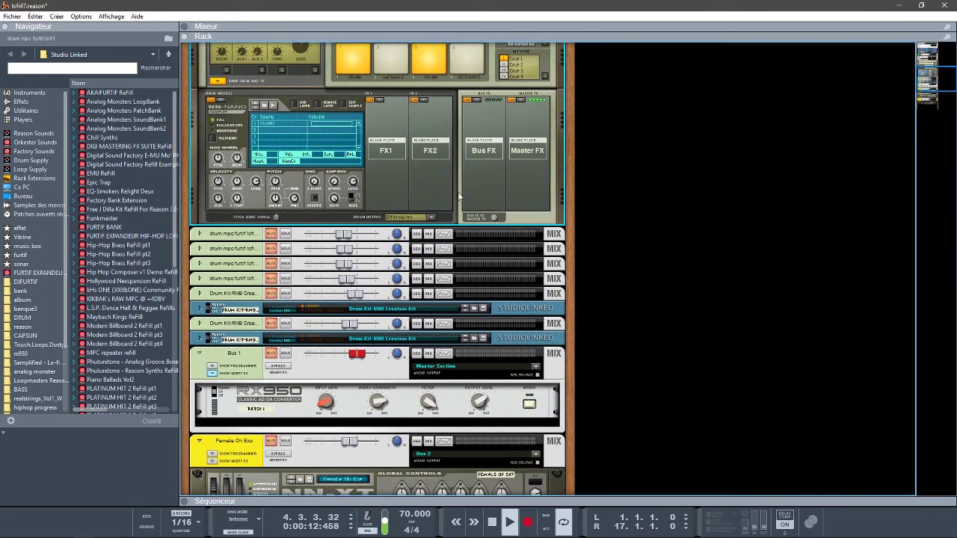
Step: Solo the four drum mpc furtif channels, the two Drum Kit-RNB Creation Kit channels and Bus 1 during playback
click(285, 233)
click(285, 248)
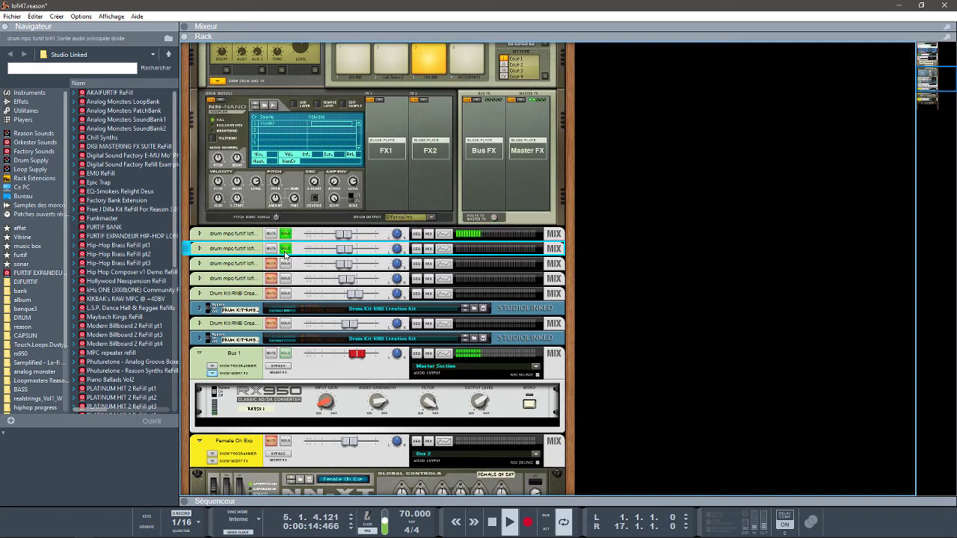
click(285, 263)
click(284, 278)
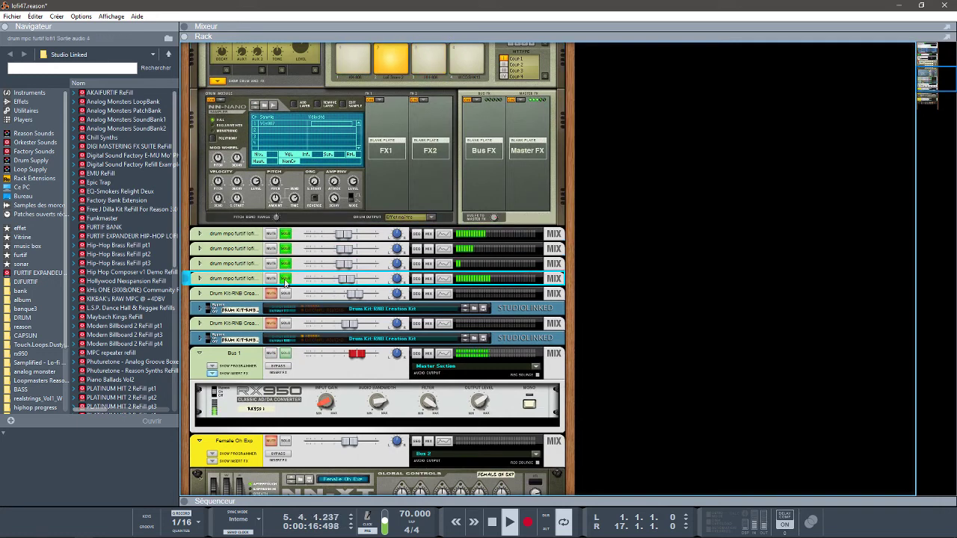
click(285, 293)
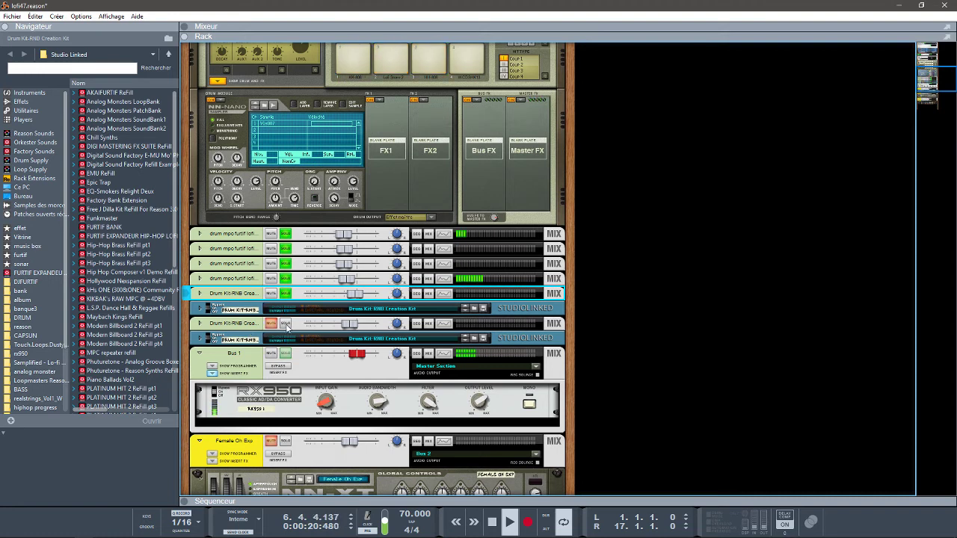
click(286, 324)
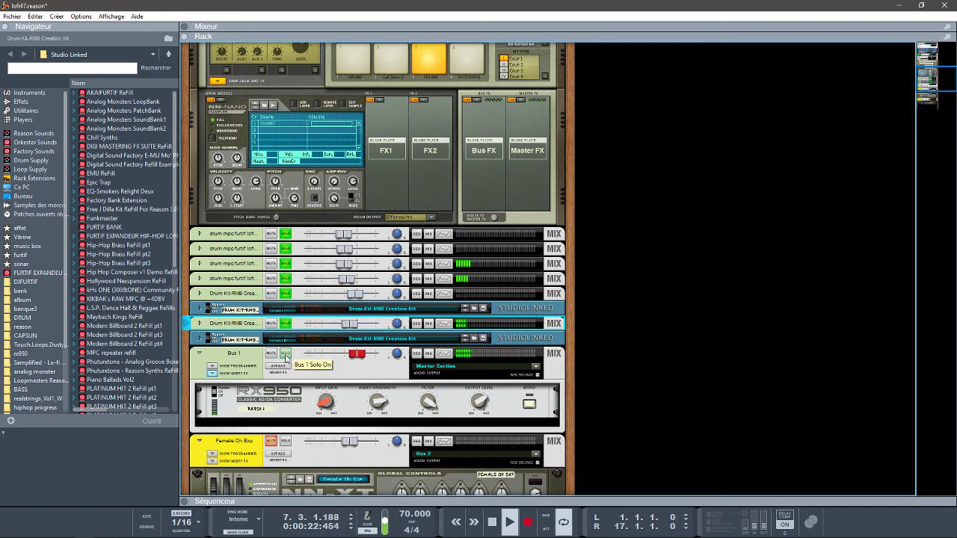
click(285, 357)
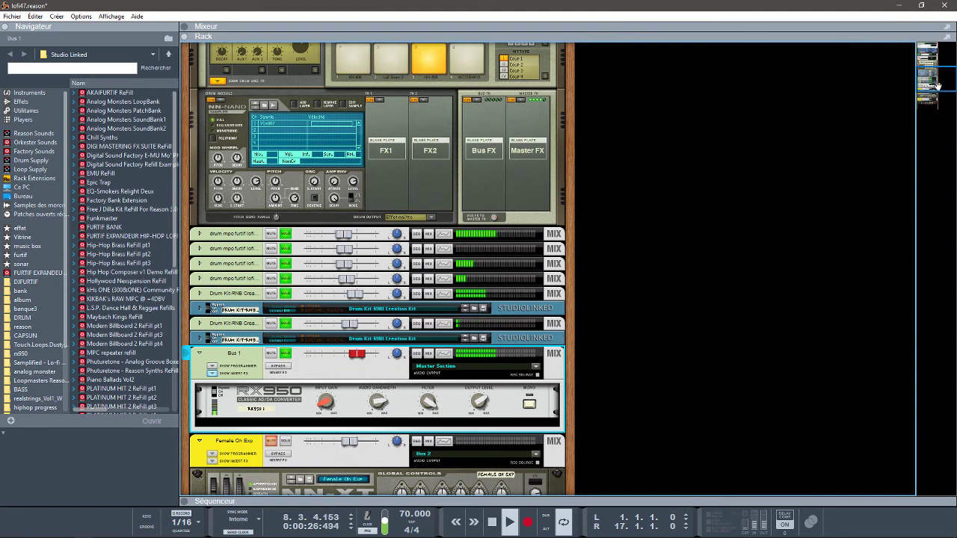
Step: Stop playback, solo both Female Oh Exp channels, and restart the song
drag(936, 84, 938, 100)
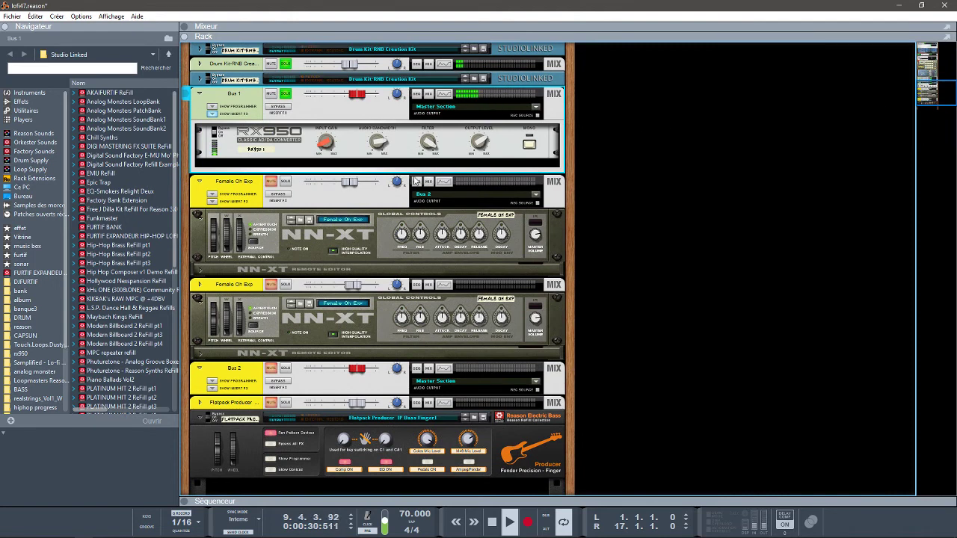
key(space)
click(273, 182)
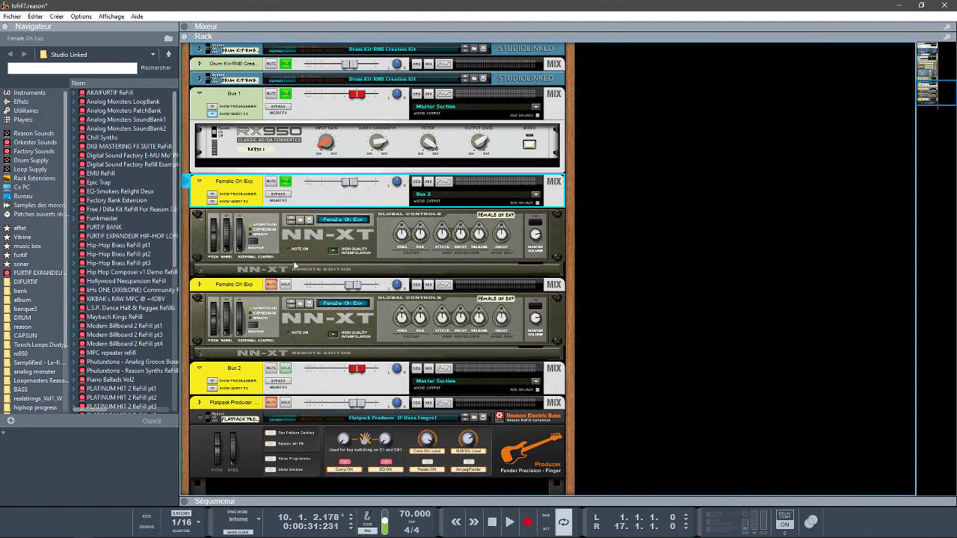
click(287, 284)
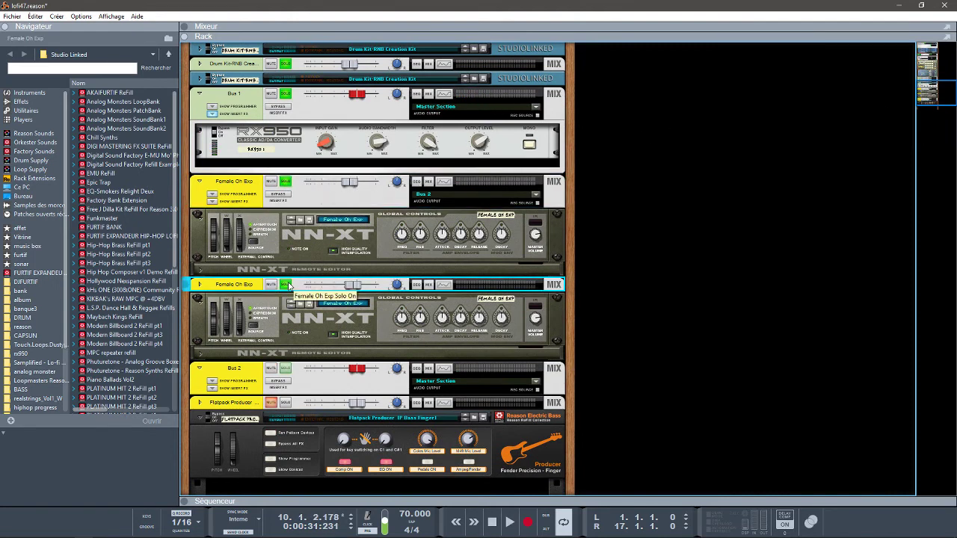
key(space)
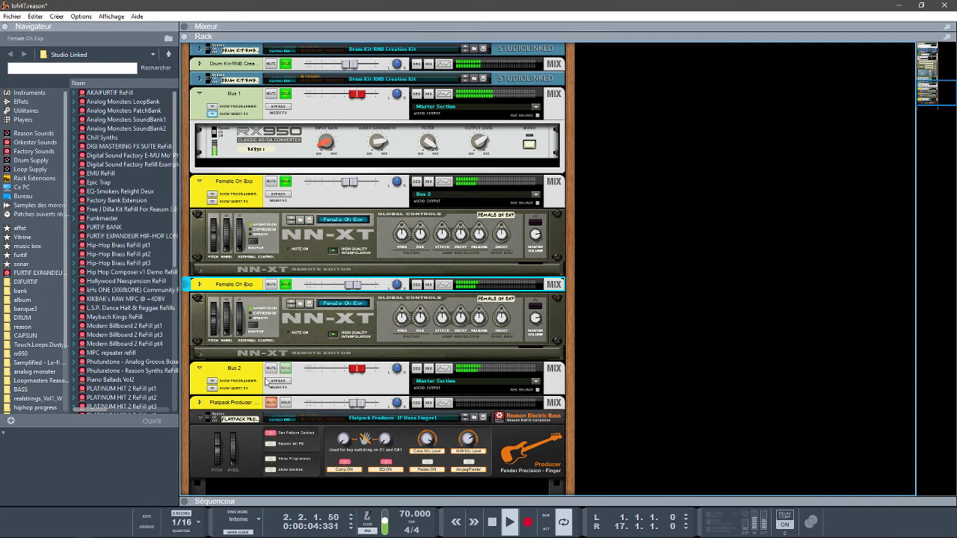
Step: Show the first Female Oh Exp channel's insert effect, and solo Bus 2 and the Flatpack Producer bass channel
click(213, 201)
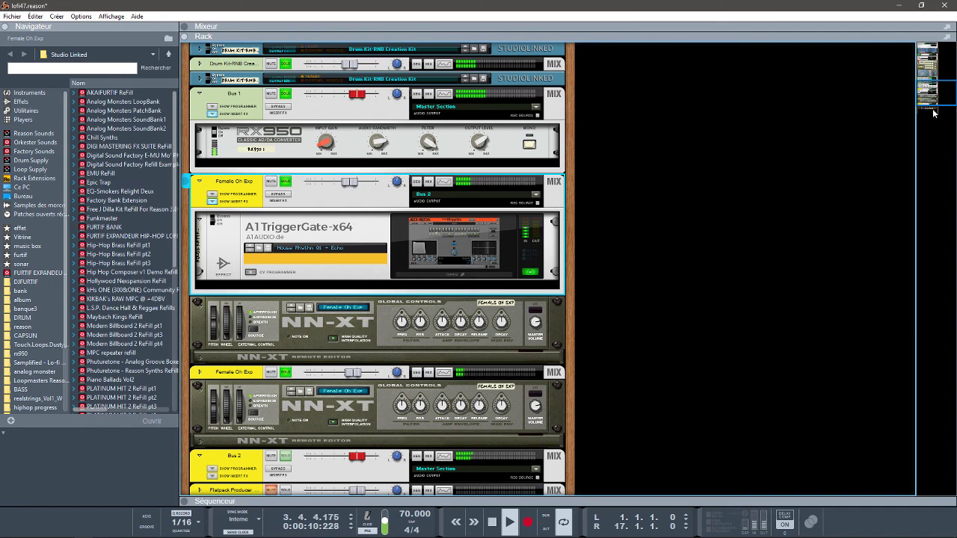
drag(929, 95, 927, 107)
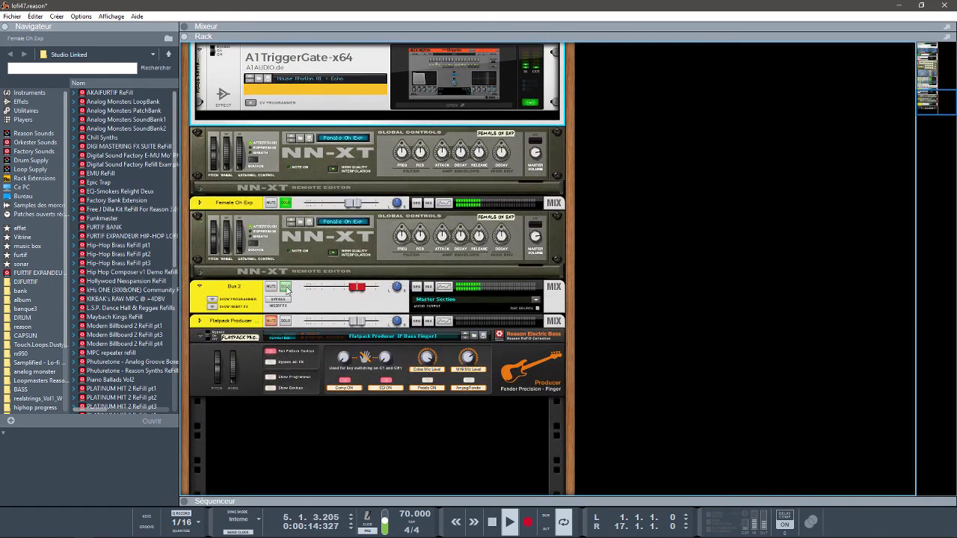
click(286, 291)
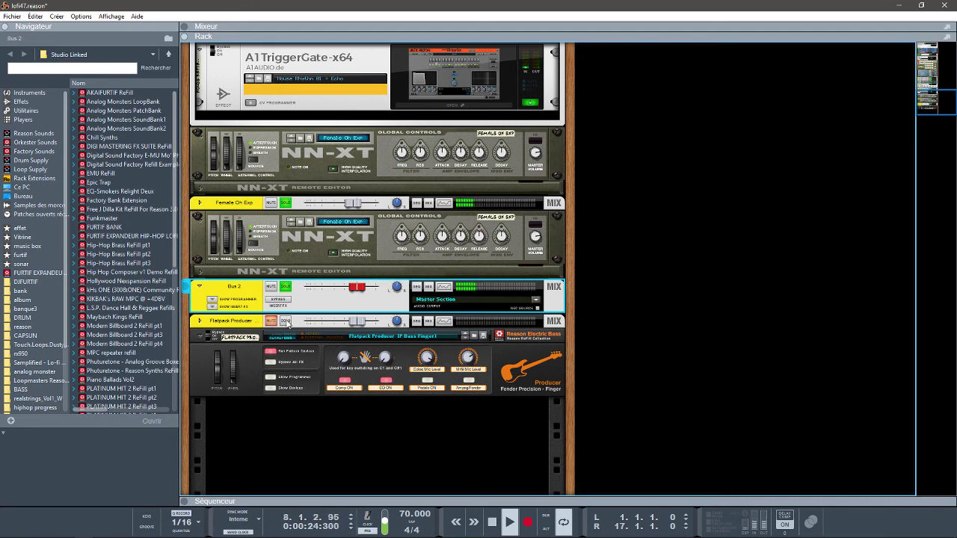
click(286, 322)
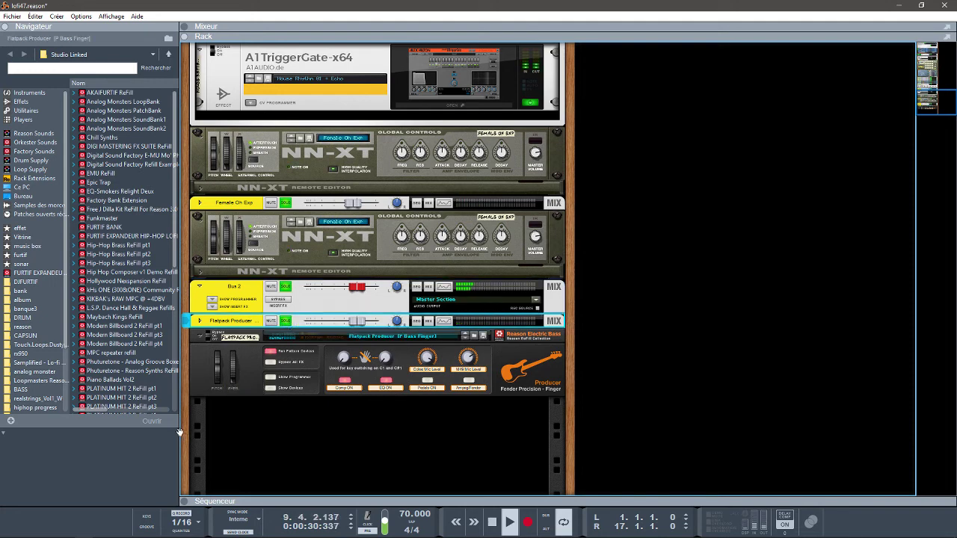
Step: Show the sequencer on its own by hiding the rack and the browser
click(187, 501)
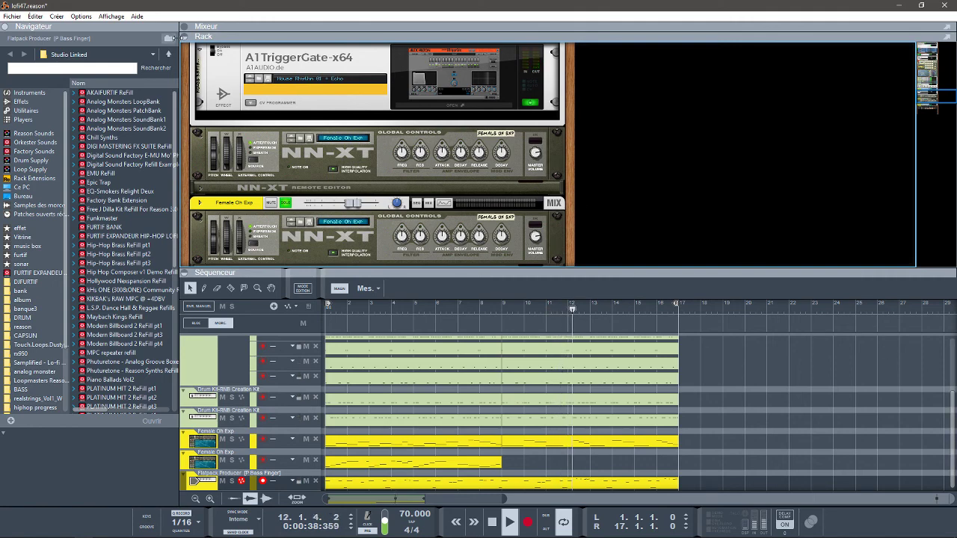
click(184, 36)
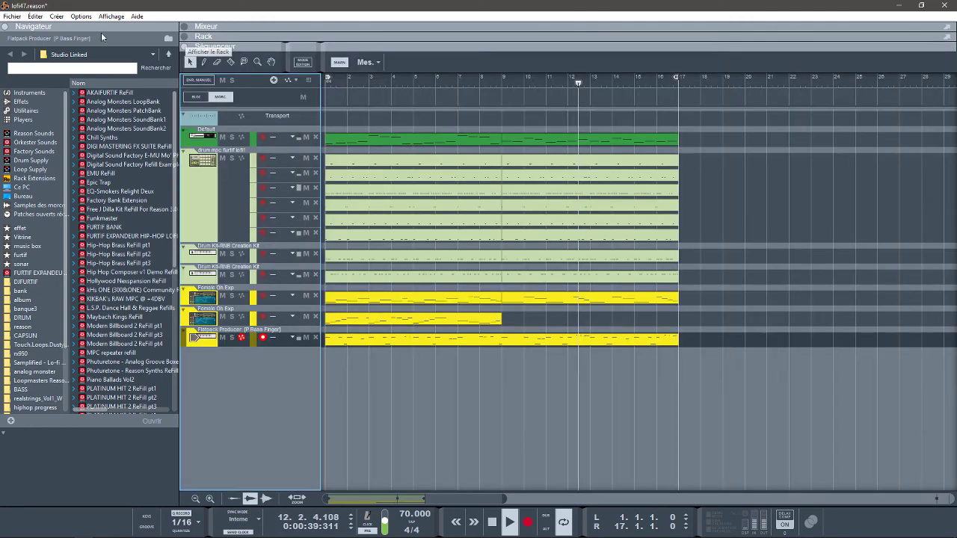
click(4, 28)
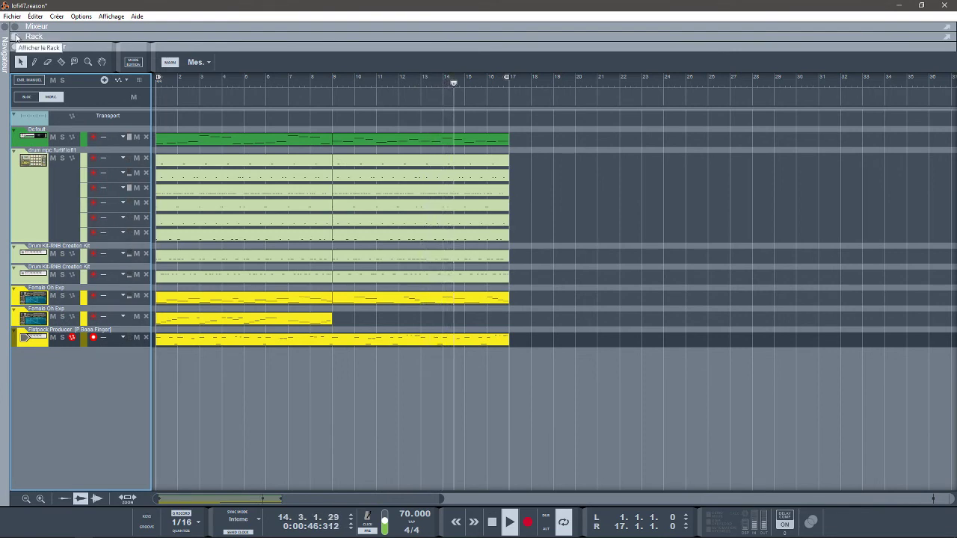
Step: Show the rack in place of the sequencer and return to the VIP_x64 instrument
click(15, 37)
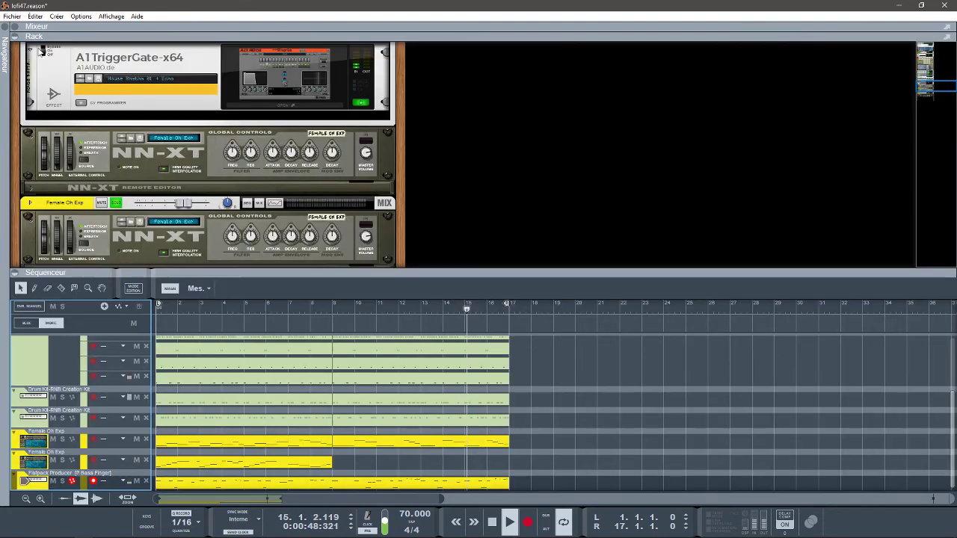
click(15, 272)
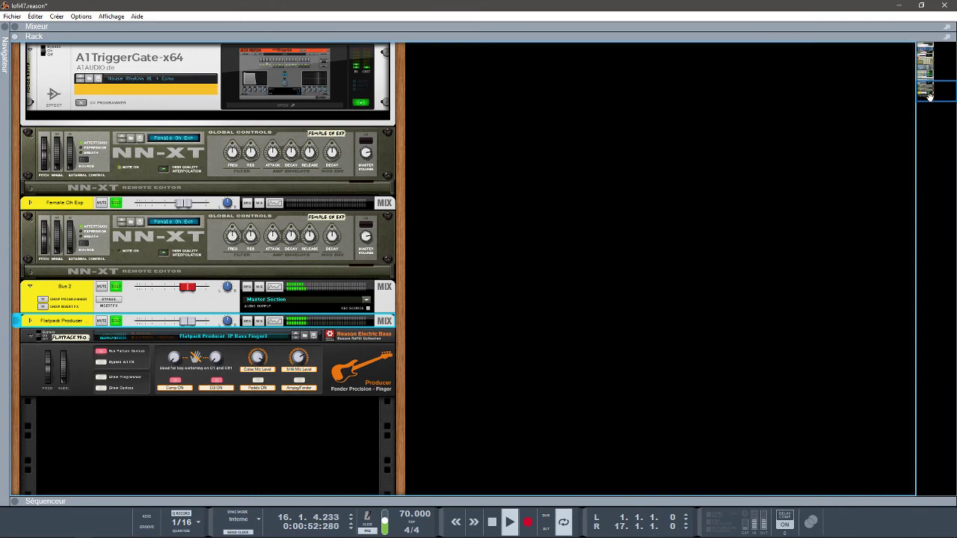
drag(927, 94, 923, 54)
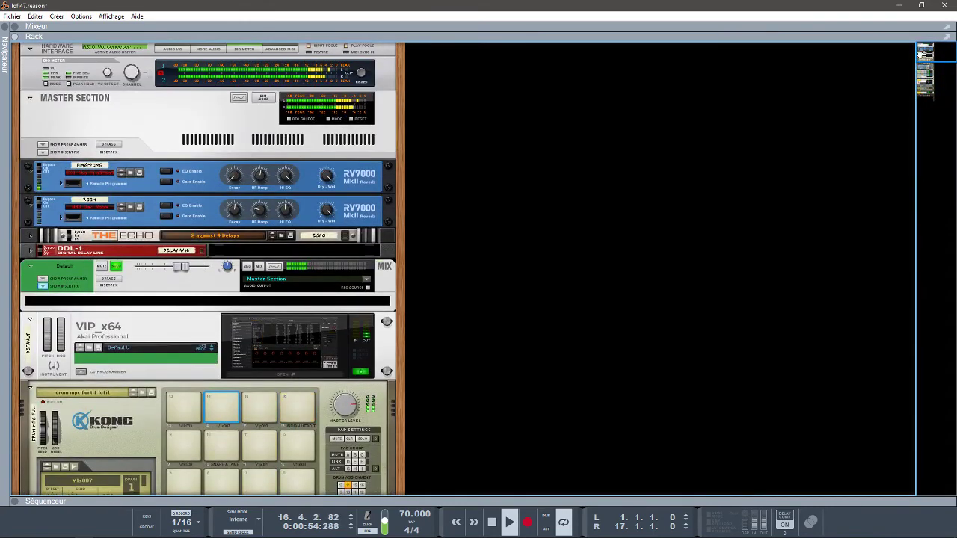
Step: Stop playback and open VIP_x64 together with its hosted Essential Keyboard Collection interface
key(space)
click(258, 375)
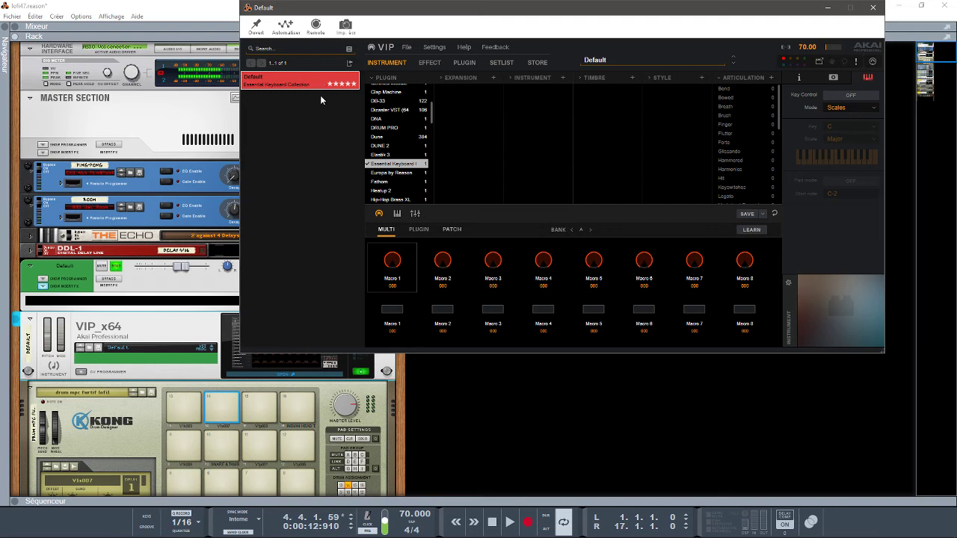
click(814, 327)
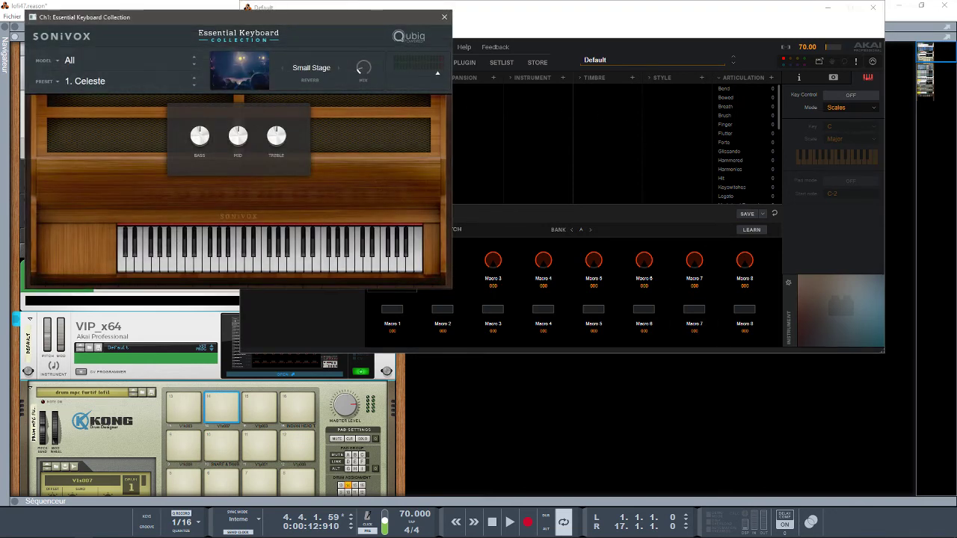
Step: Turn on VIP's Key Control, set its mode to Progression, and expand the chord articulation settings
click(856, 95)
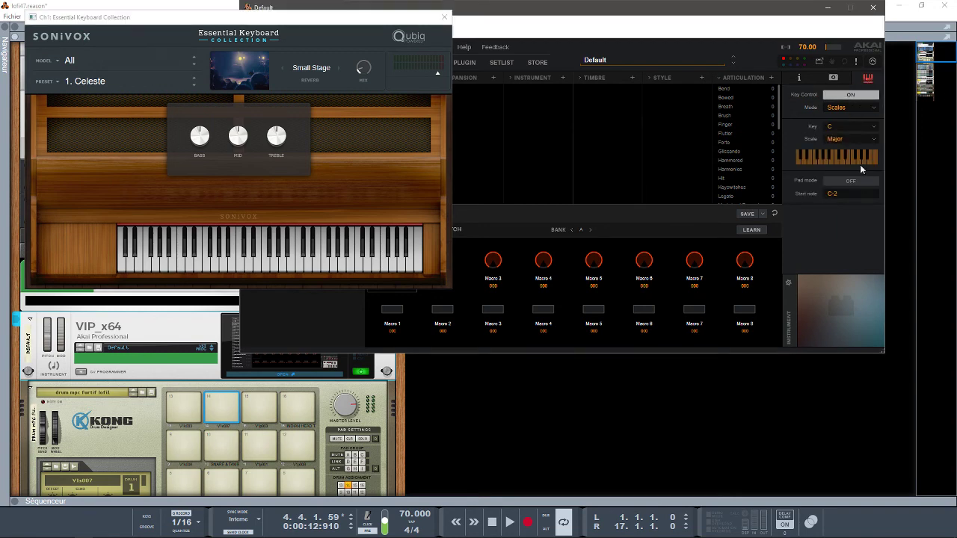
click(799, 78)
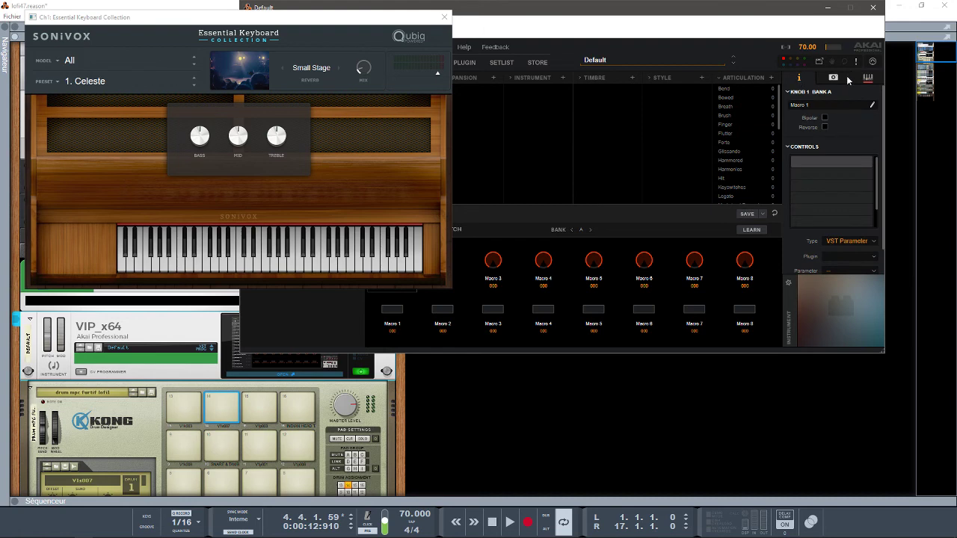
click(833, 78)
click(868, 78)
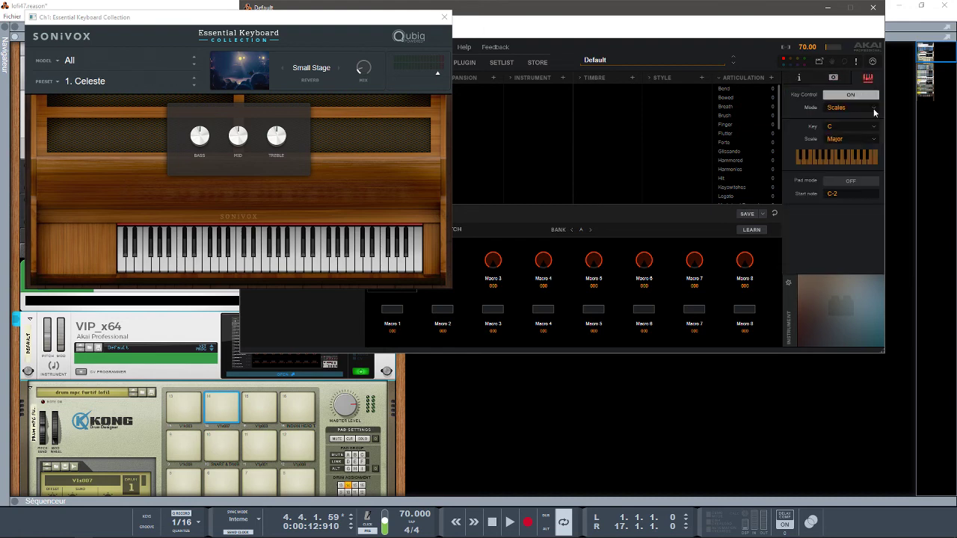
click(874, 111)
click(902, 138)
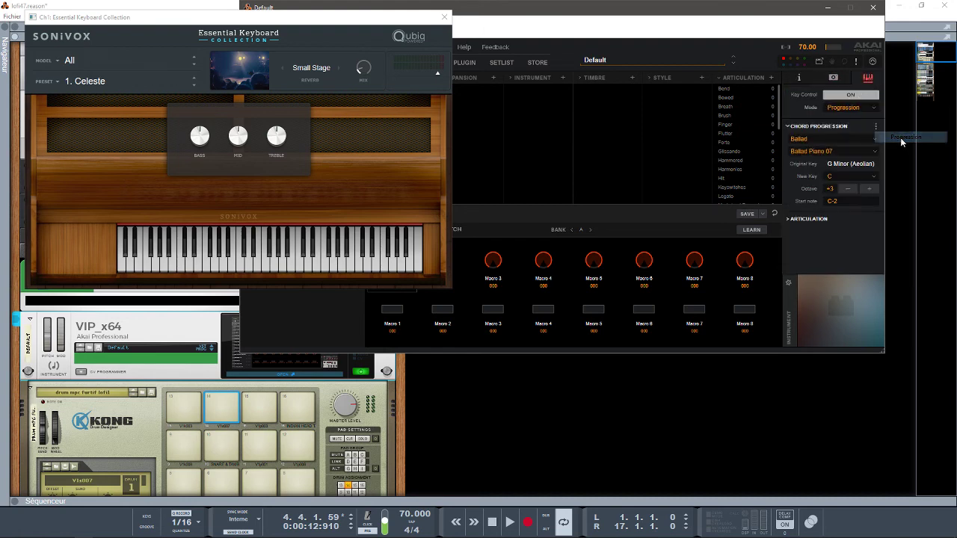
click(788, 219)
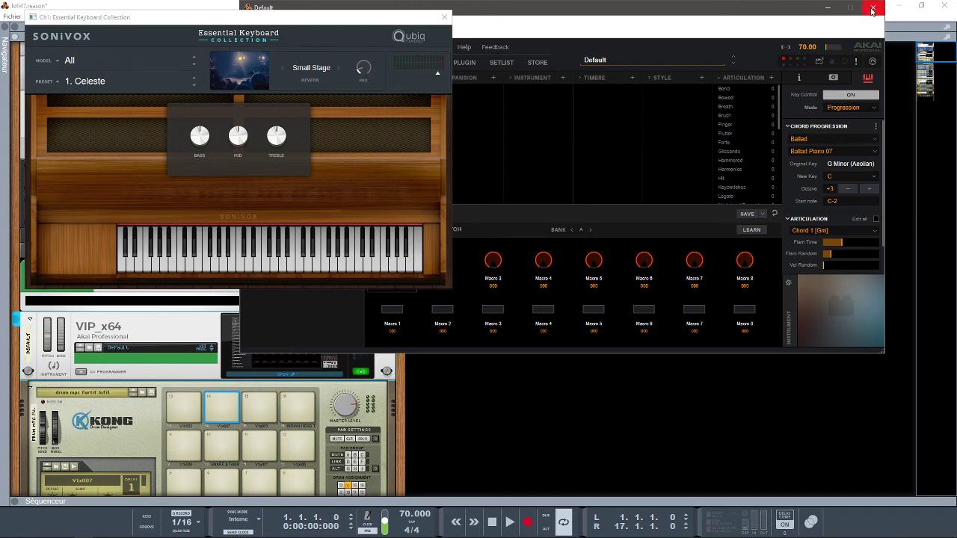
Step: Play the song, close the plugin windows, and turn off all channel solos in the mixer
key(space)
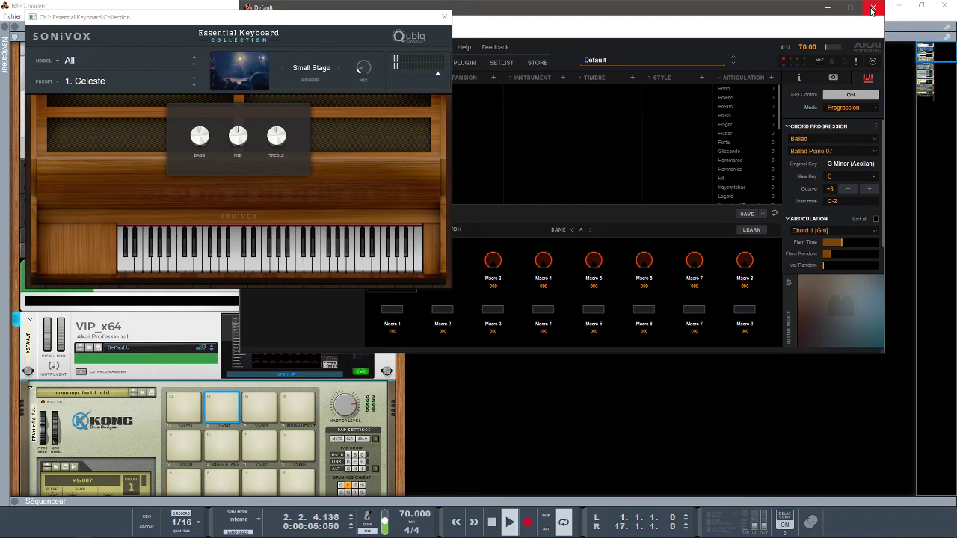
click(872, 9)
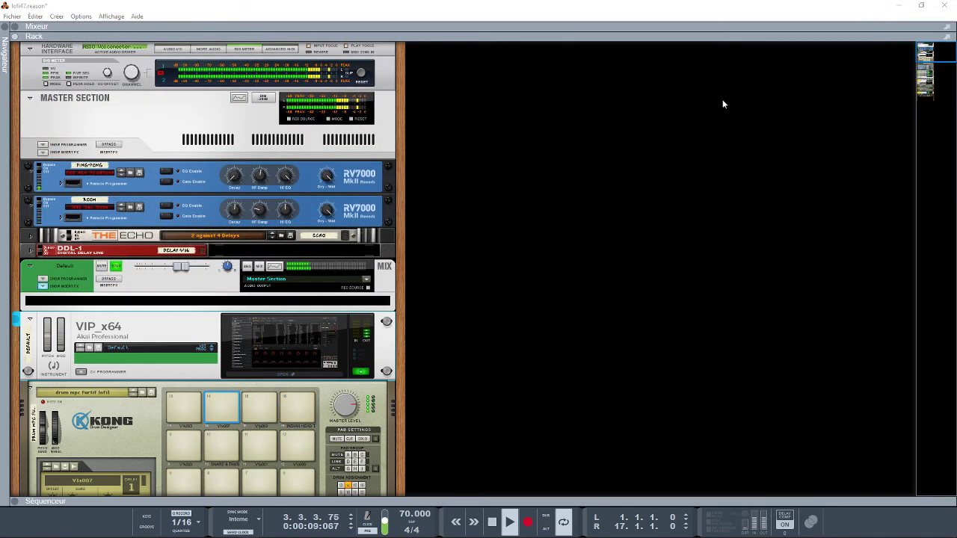
click(15, 27)
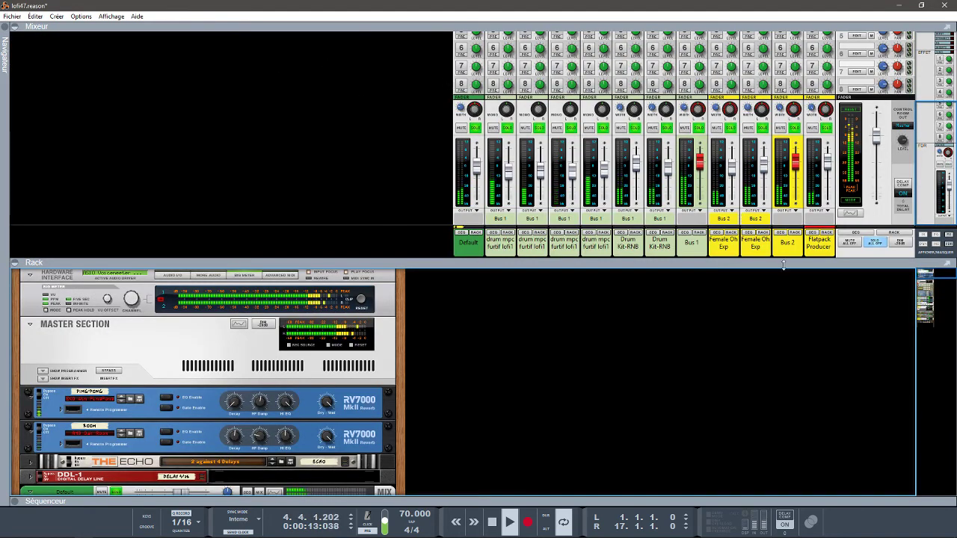
click(872, 246)
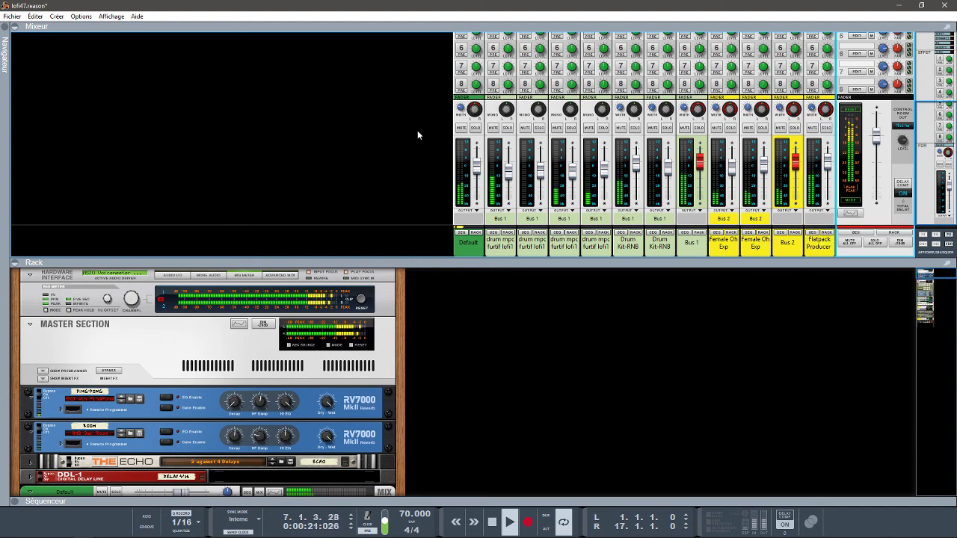
Step: Hide the mixer and rack so that the sequencer alone fills the window while the song plays
click(14, 28)
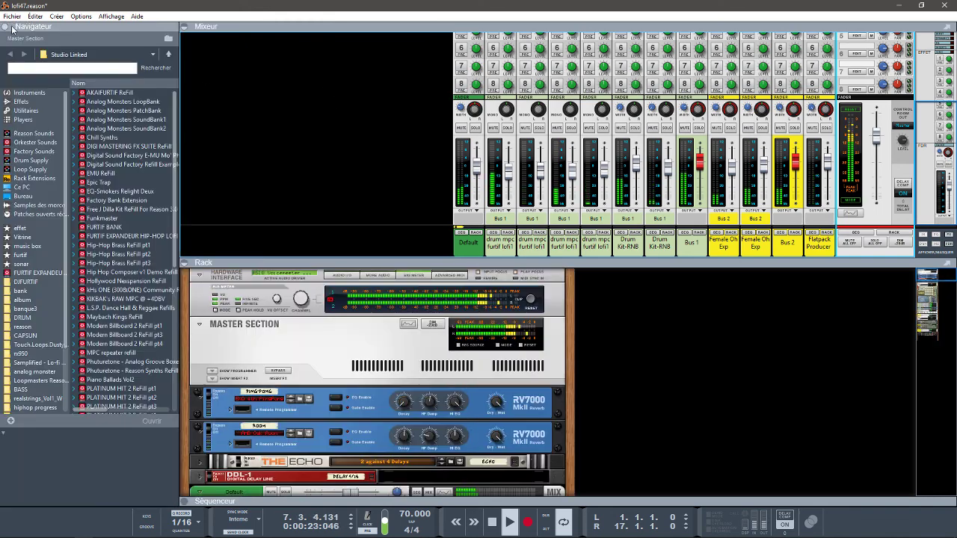
click(4, 28)
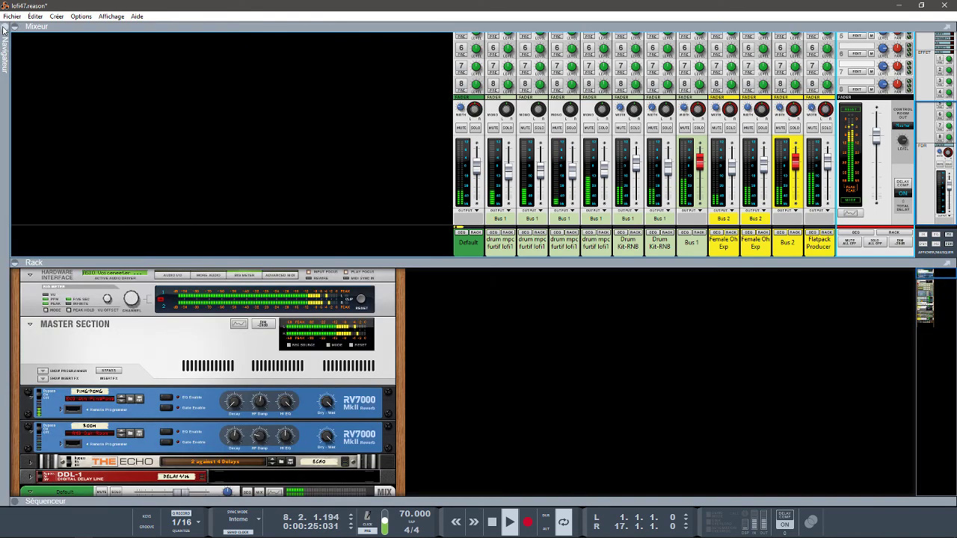
click(15, 27)
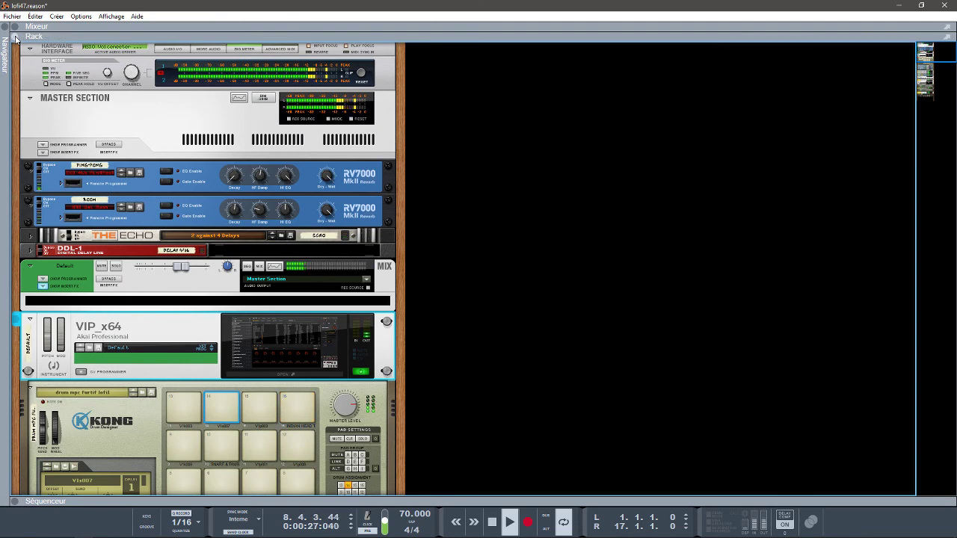
click(15, 37)
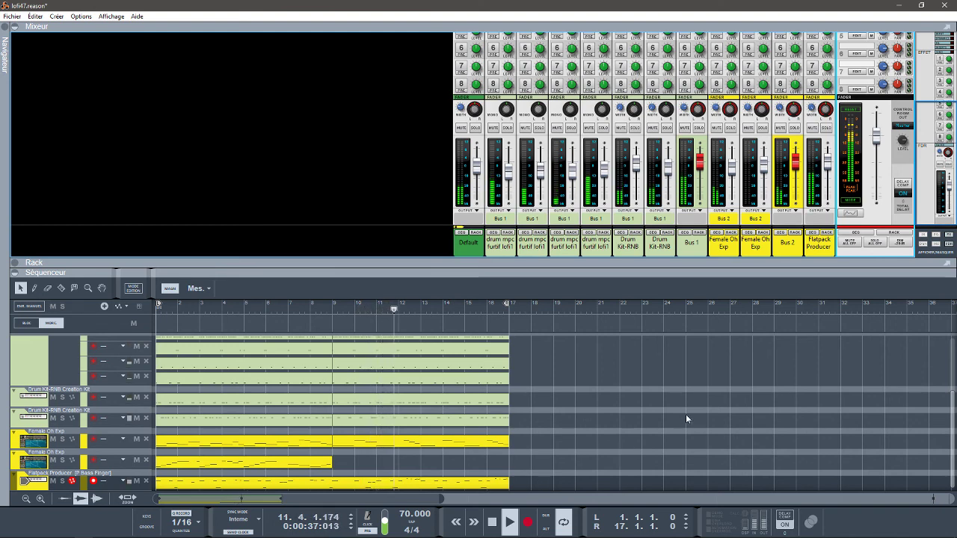
click(14, 26)
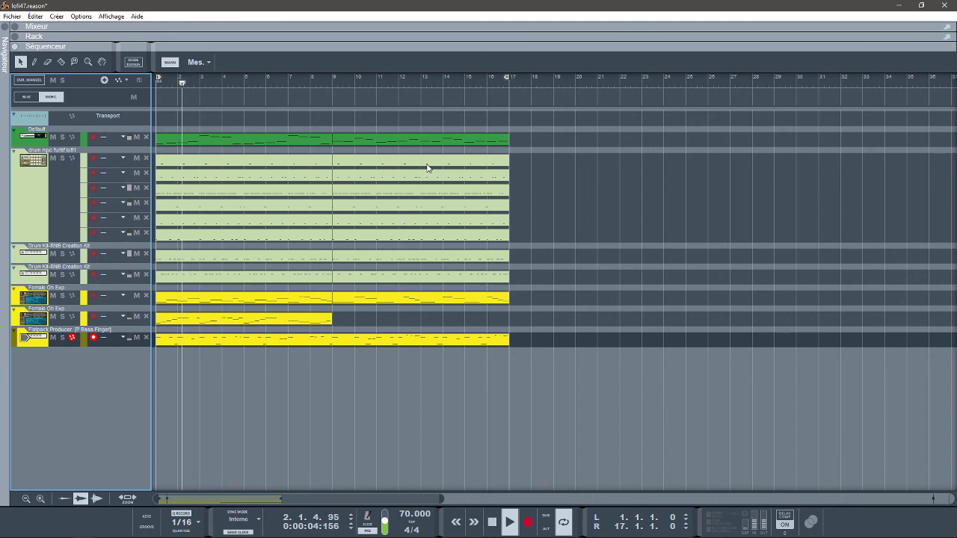
Step: Stop the song, switch to Chrome, and view the price and product images on the Essential Keyboard Collection page at Plugin Boutique
key(space)
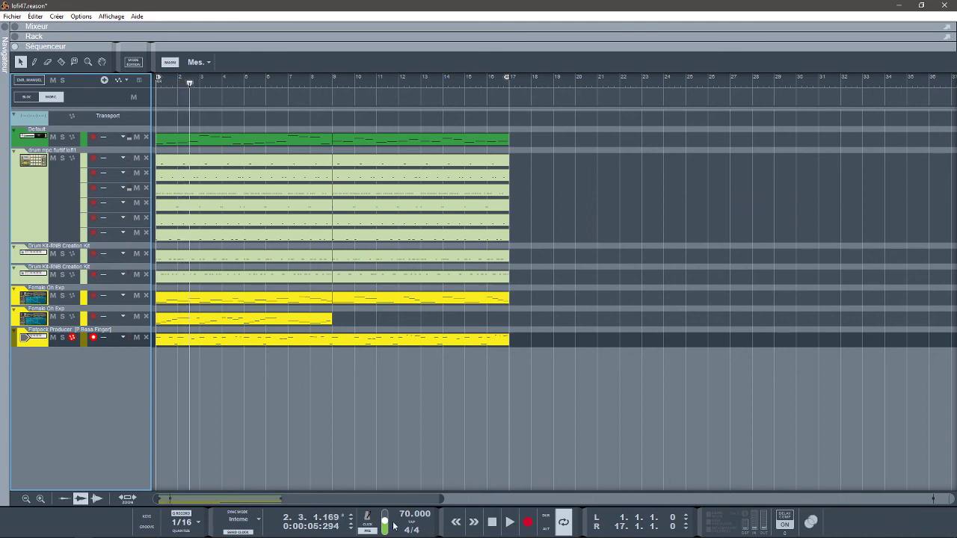
mouse_move(394, 537)
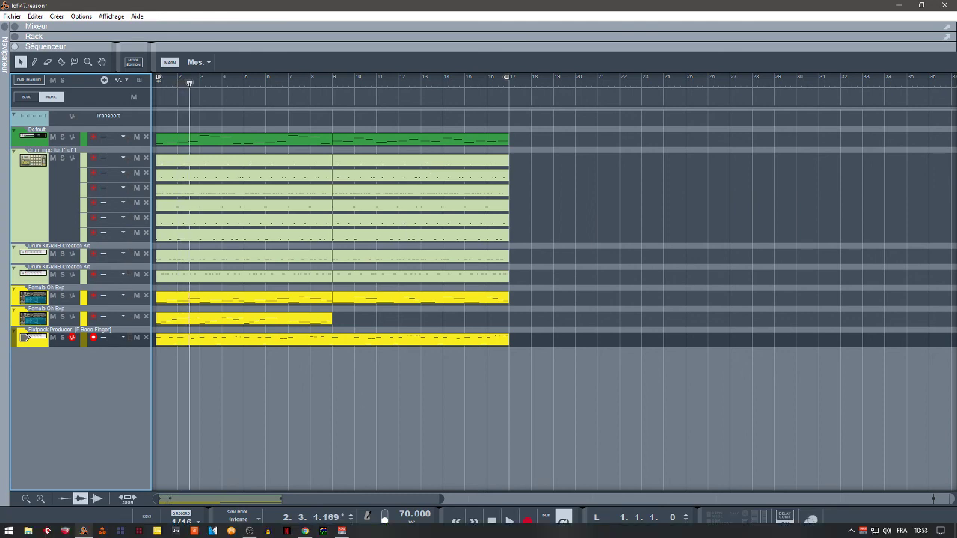
click(306, 531)
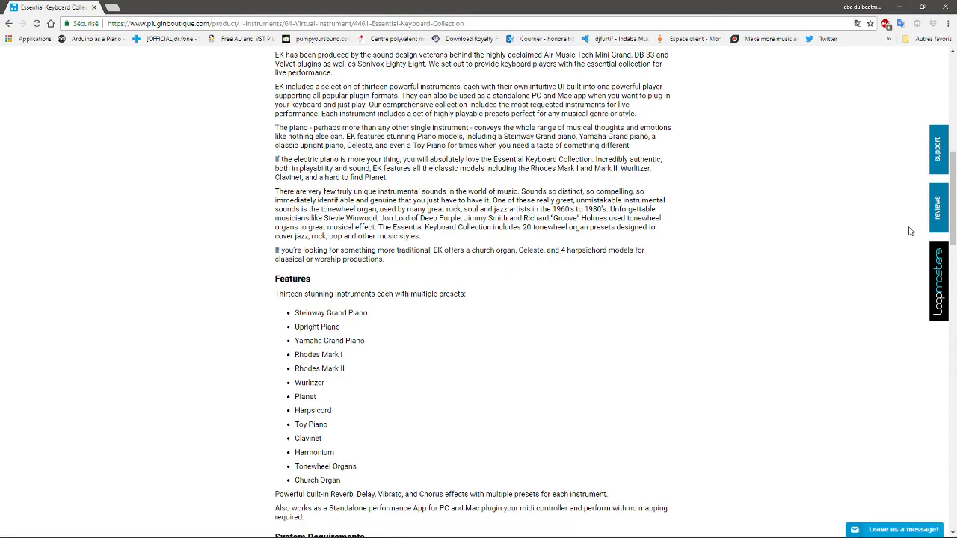
drag(953, 214, 953, 113)
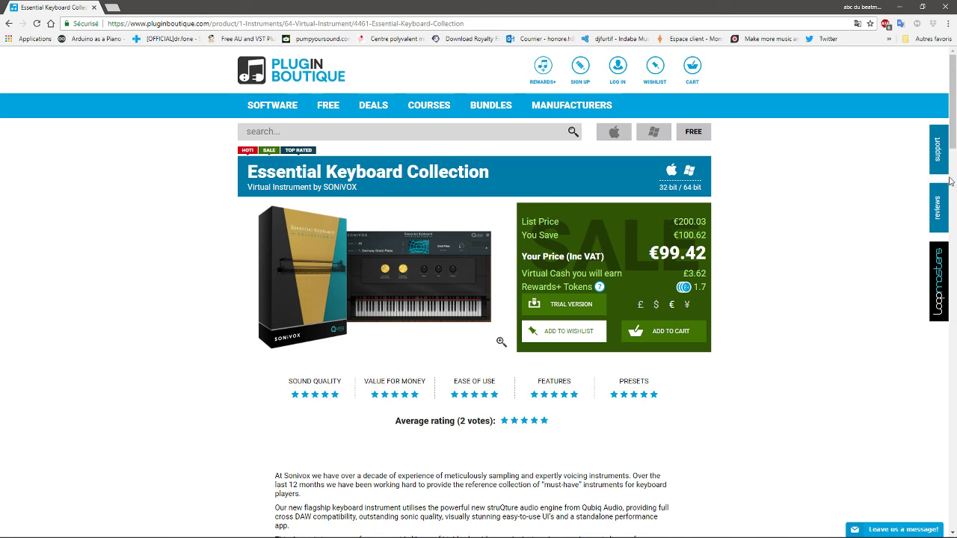
mouse_move(952, 120)
mouse_down()
mouse_move(952, 248)
mouse_move(952, 130)
mouse_up()
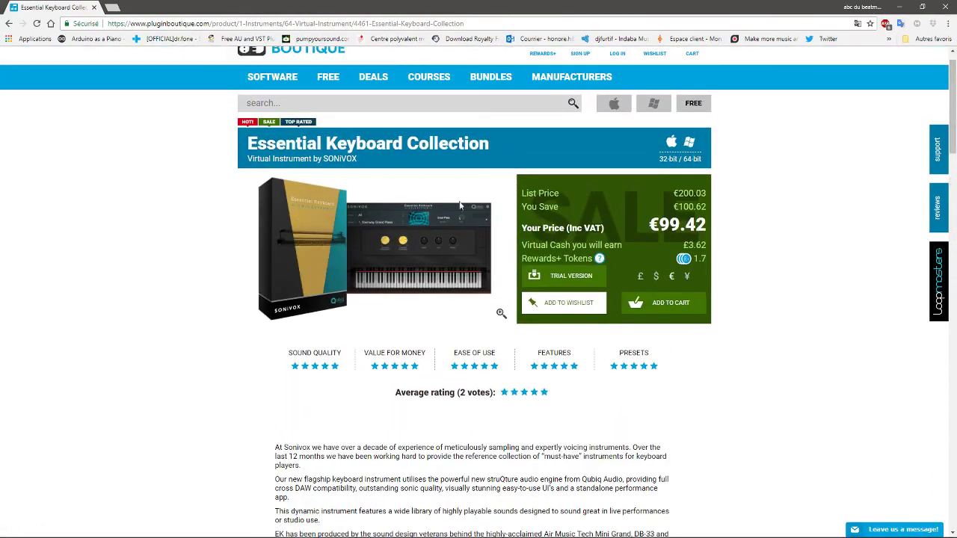
mouse_move(464, 223)
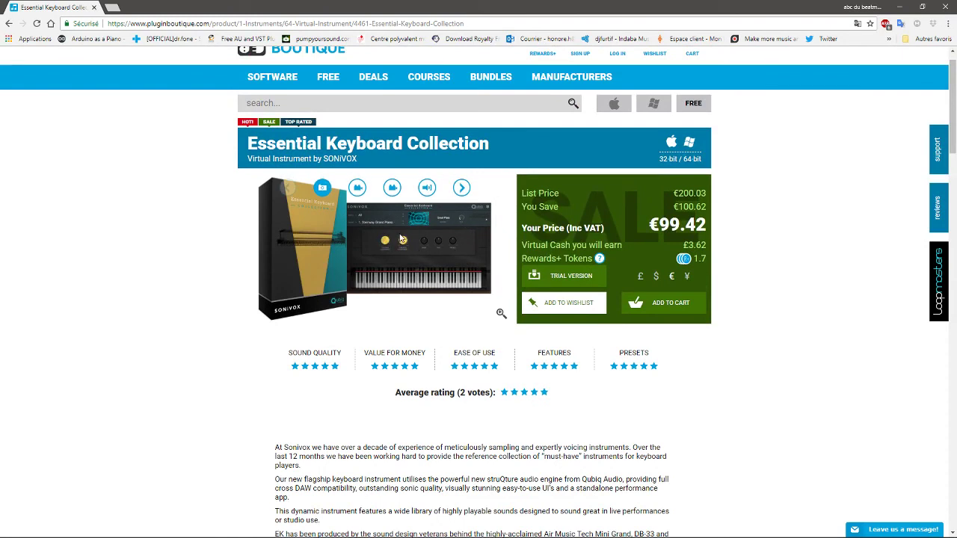